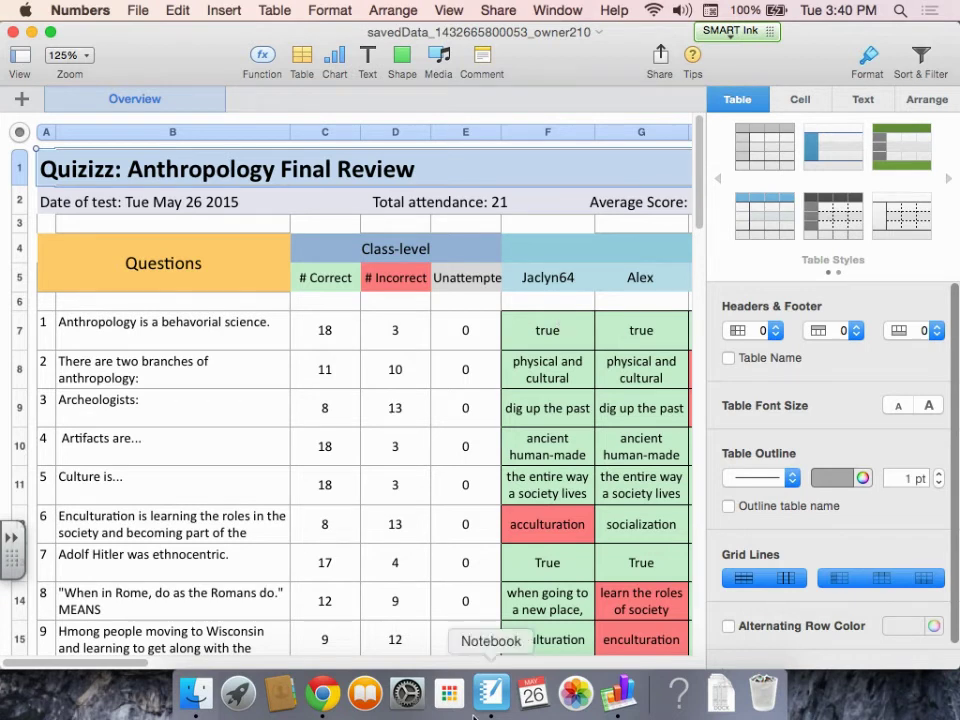
left_click_drag(134, 665, 277, 660)
scroll(418, 564, "down", 3)
scroll(418, 564, "down", 5)
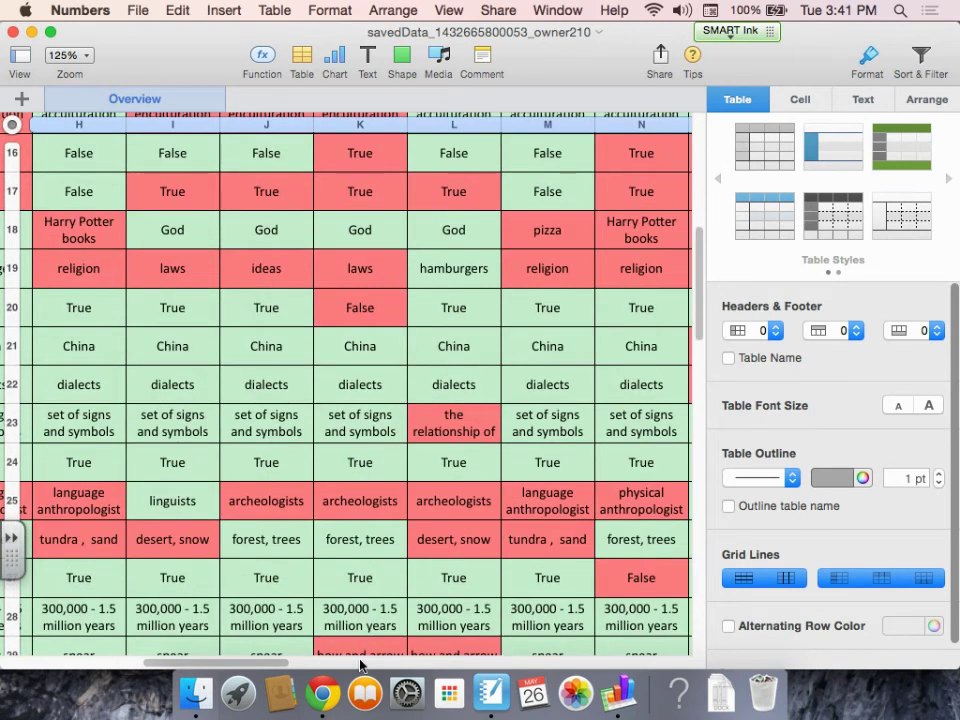
scroll(335, 634, "right", 1)
scroll(335, 634, "down", 5)
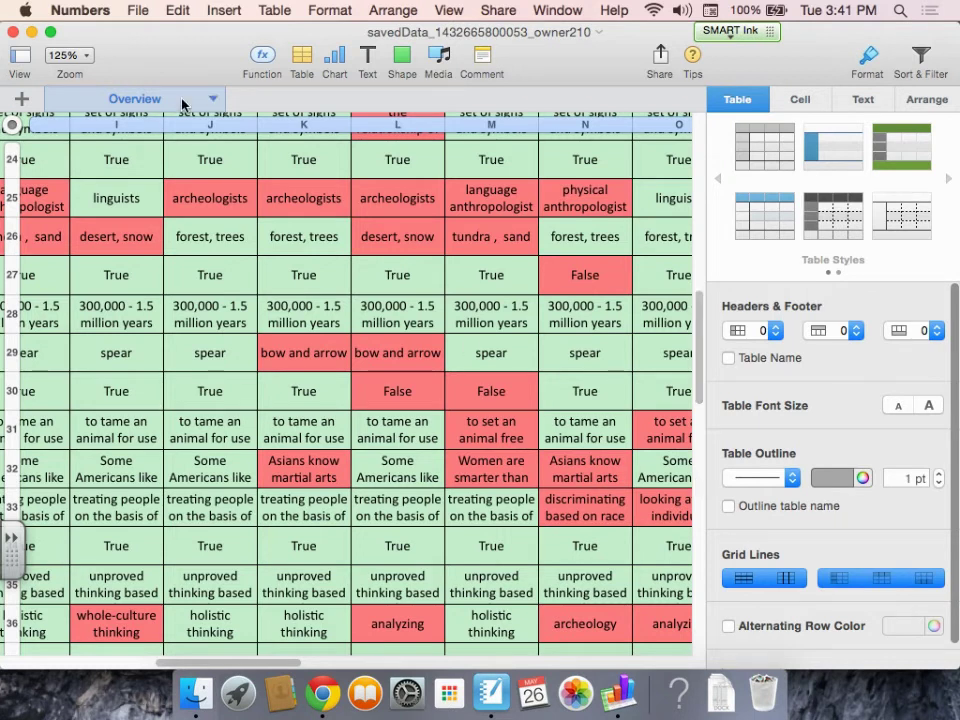
Load quizizz.com in the Class Structure tab, then switch to the Social Sciences tab.
left_click(31, 33)
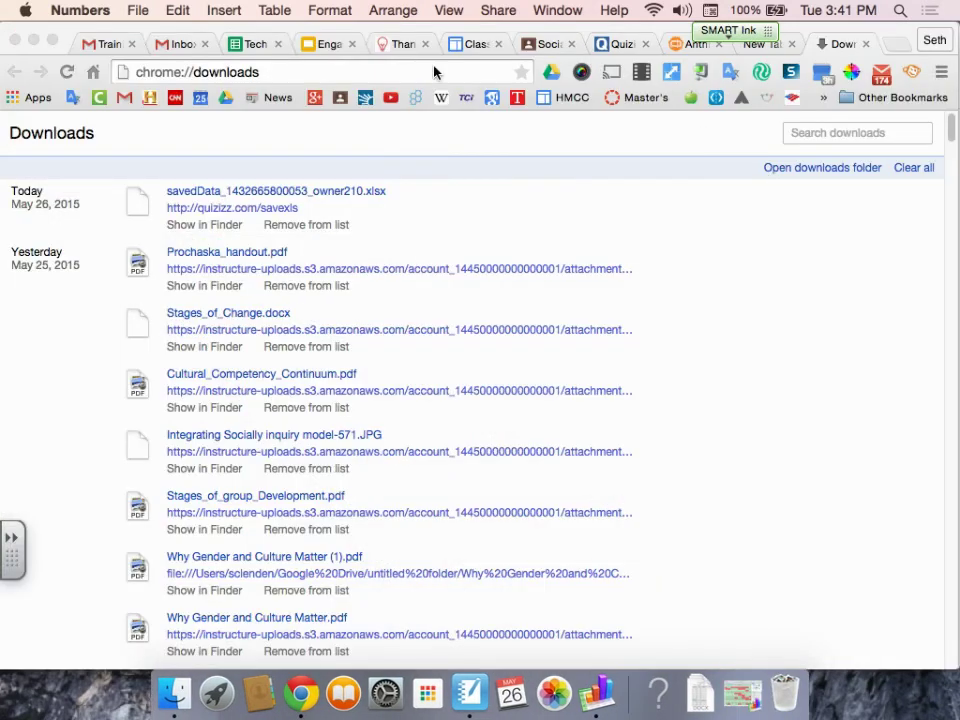
left_click(462, 48)
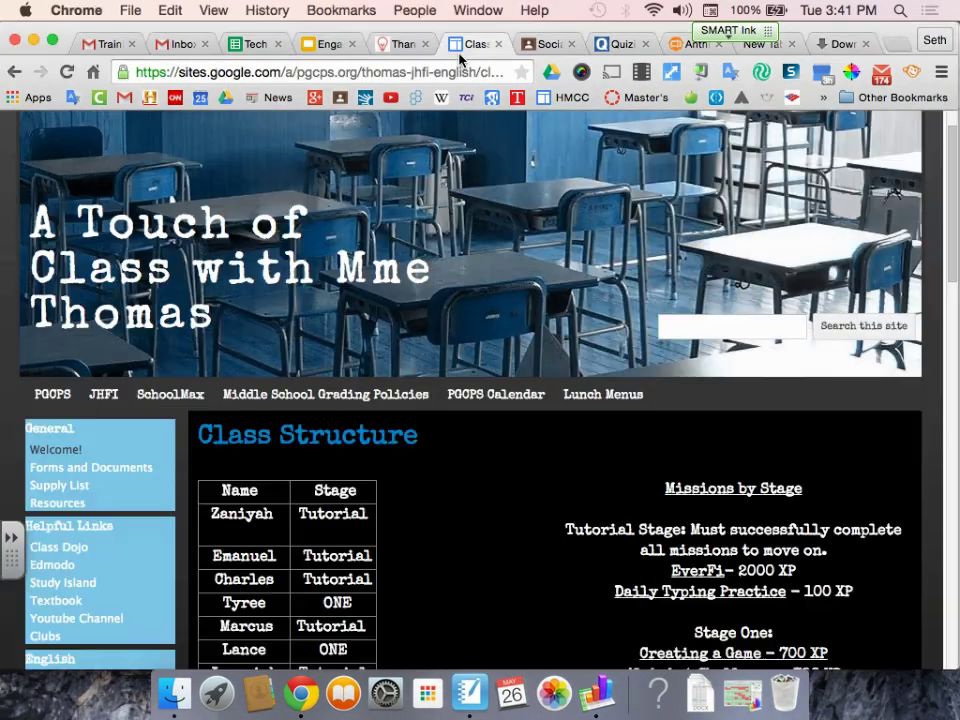
left_click(231, 62)
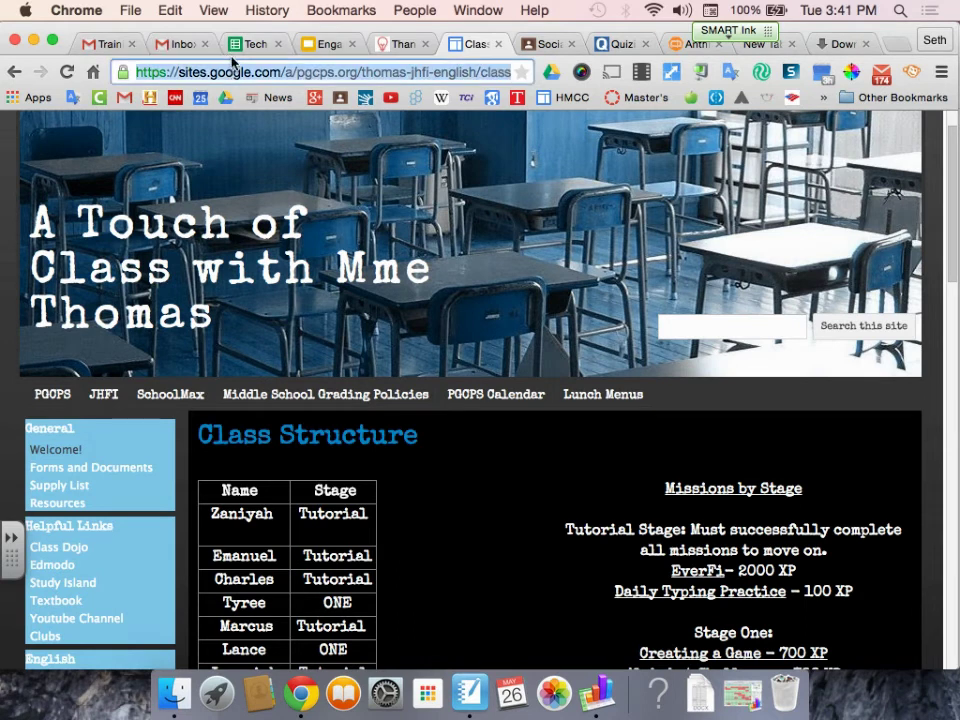
type("qui")
key("BackSpace")
key("BackSpace")
key("BackSpace")
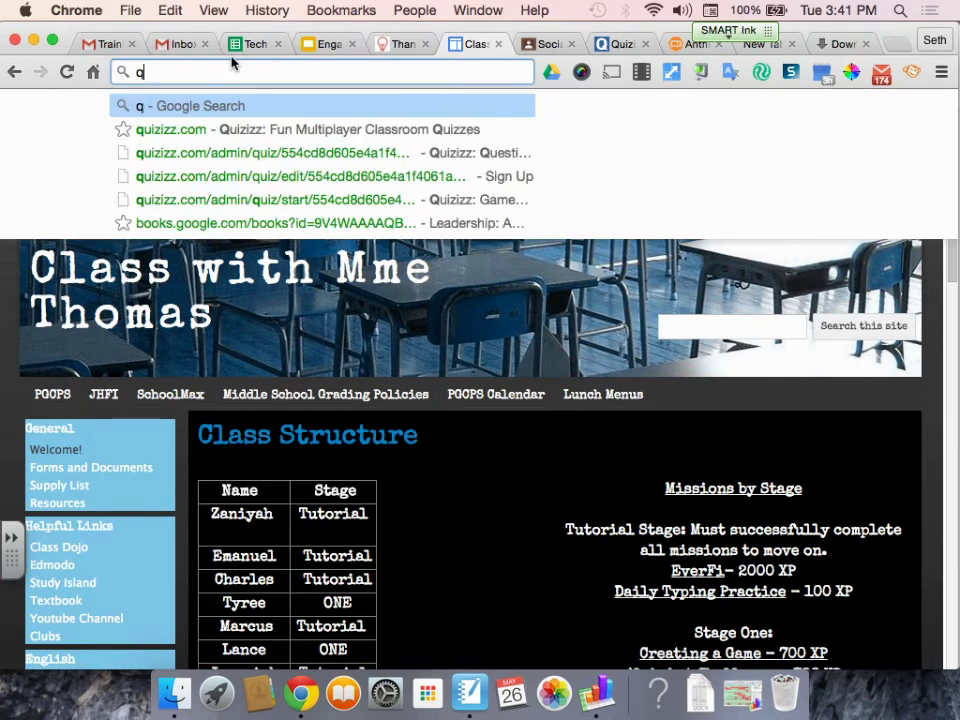
type("quizz")
key("BackSpace")
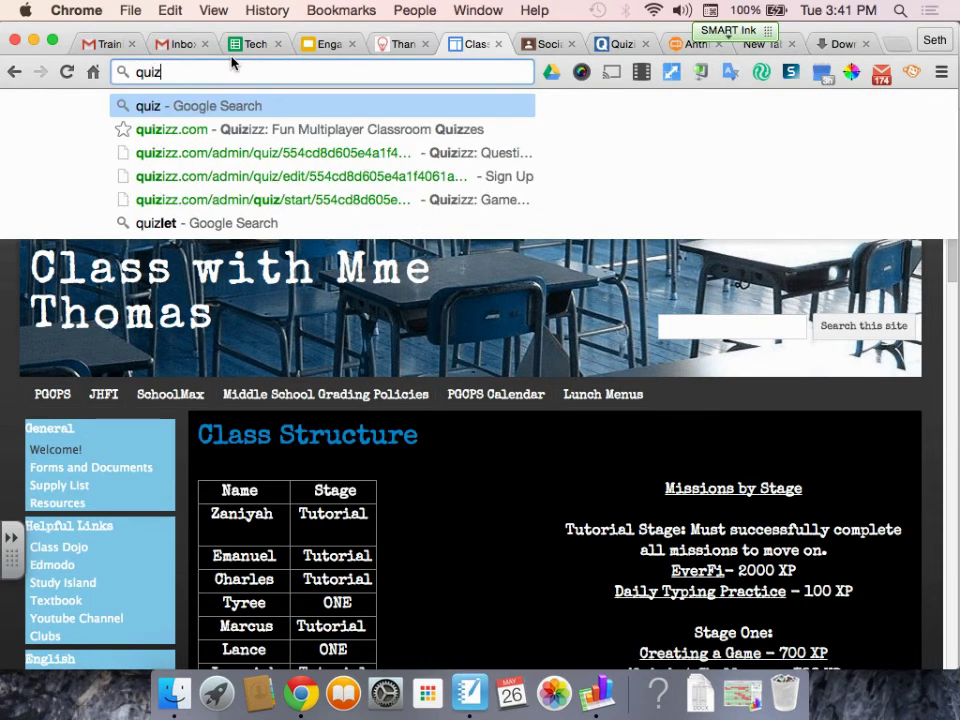
type("izz.com")
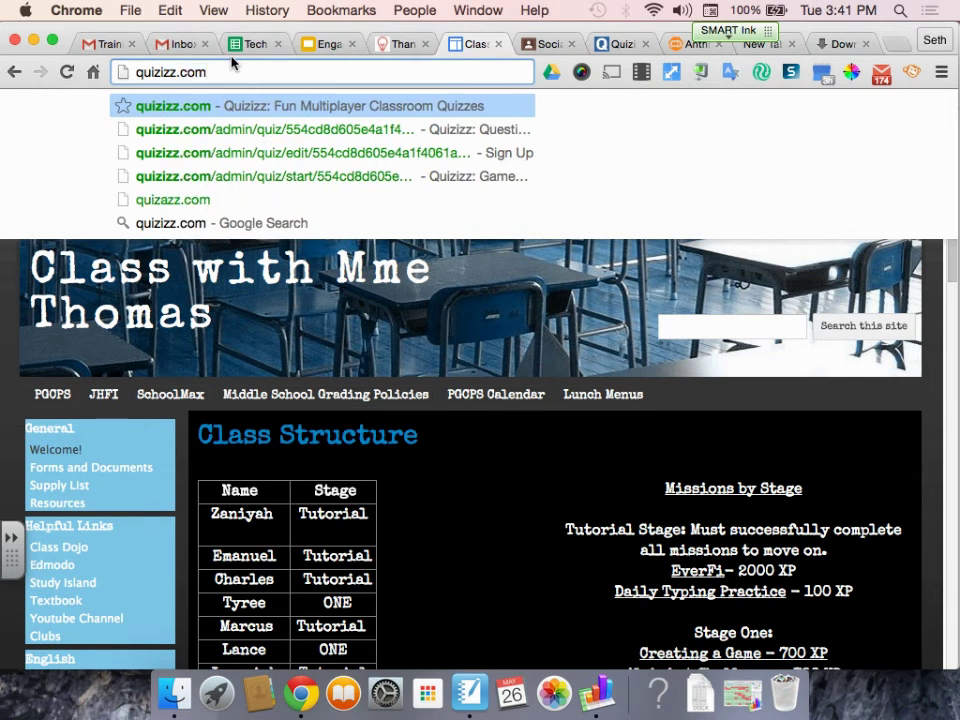
key("Return")
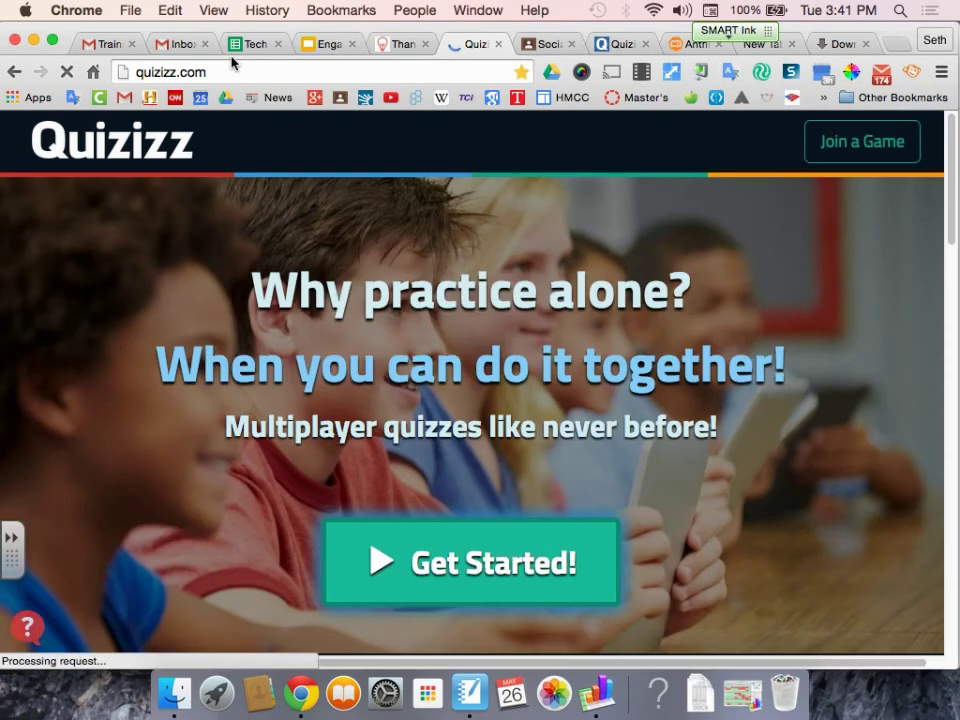
left_click(528, 46)
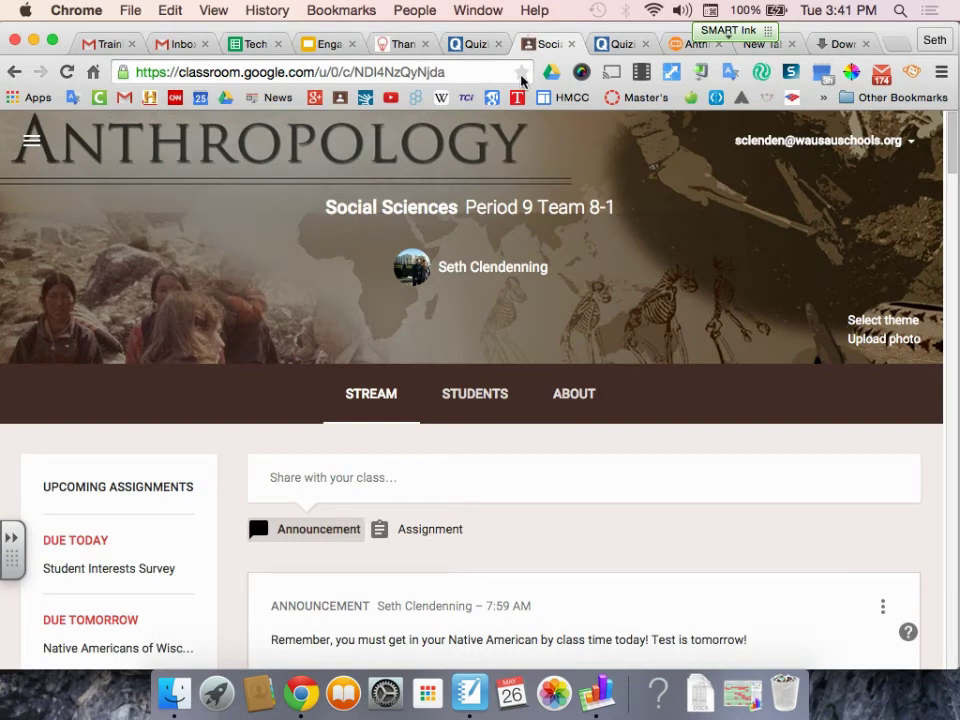
Enter classroom.google.com in the Social Sciences tab's address bar.
left_click(480, 71)
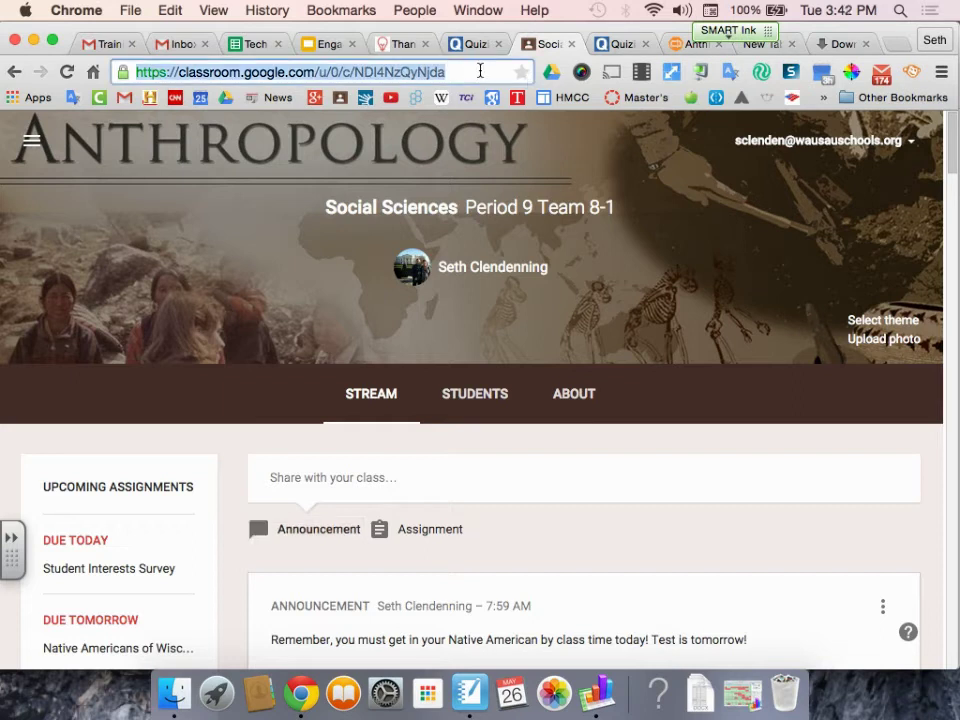
type("ckas")
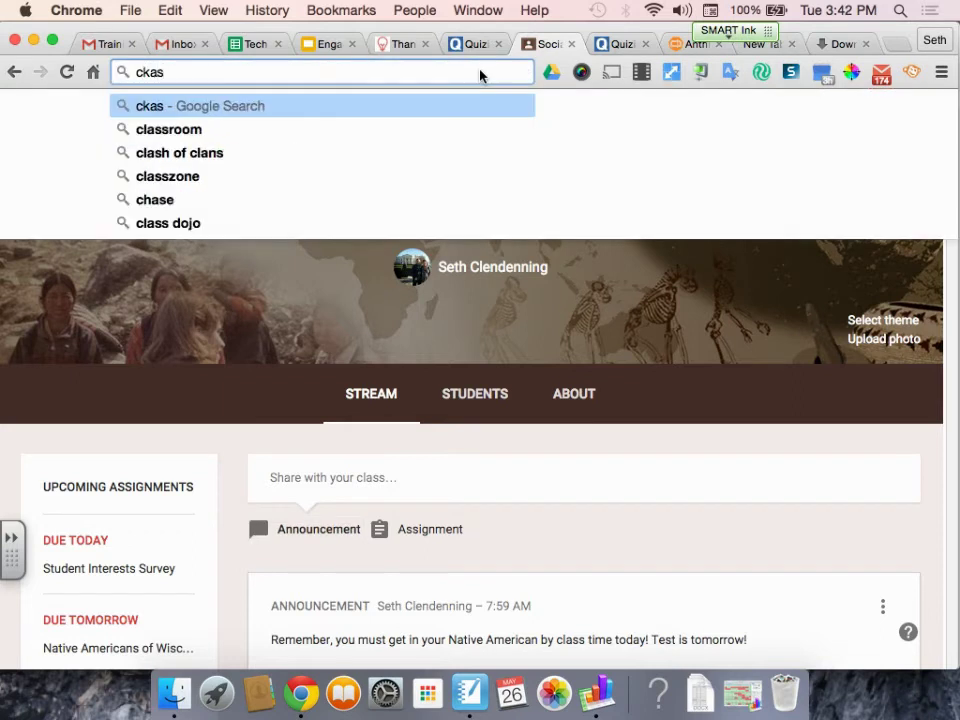
key("BackSpace")
key("BackSpace")
key("BackSpace")
type("las")
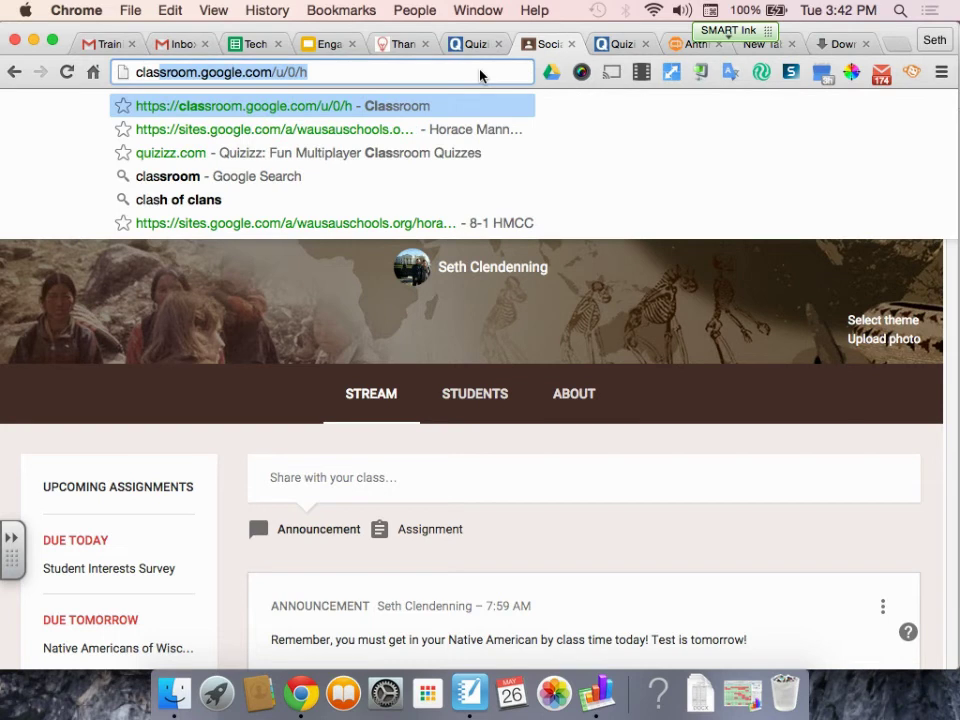
type("sroom")
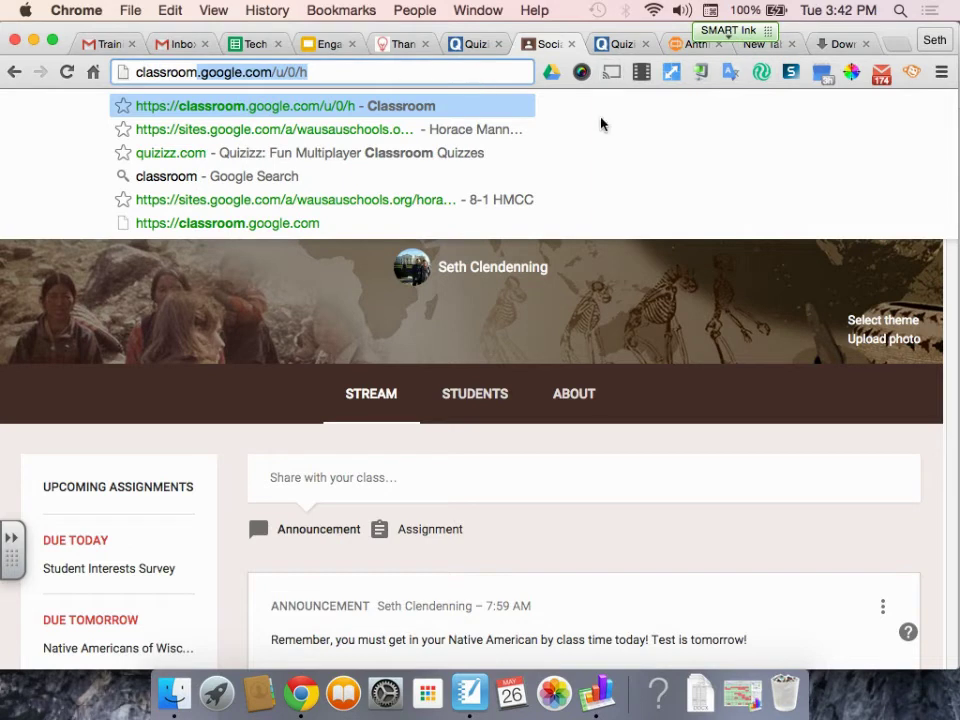
key("Return")
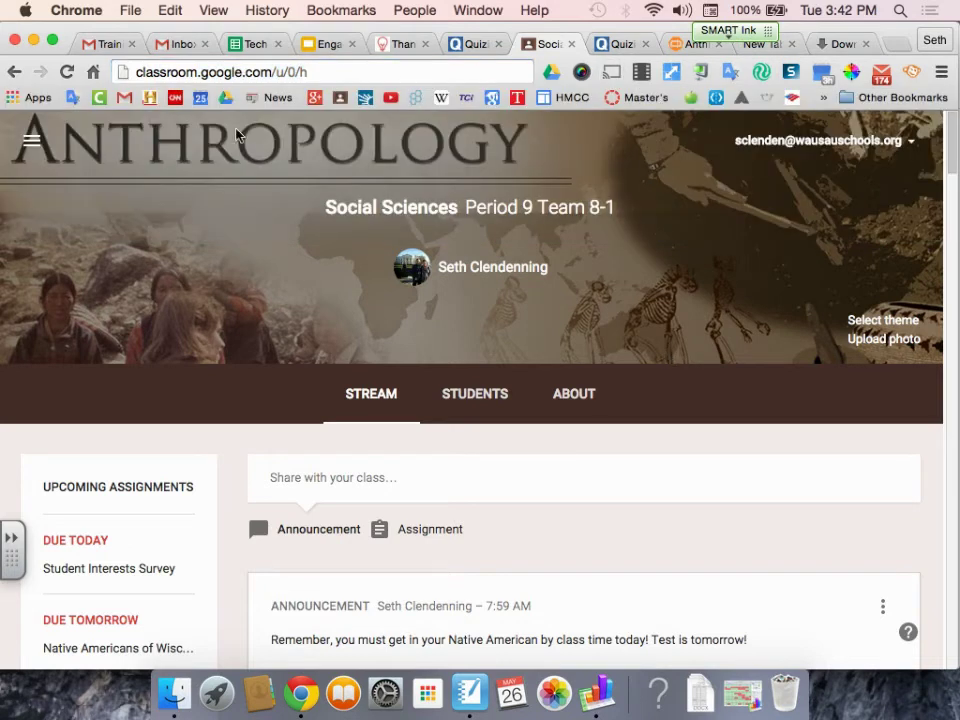
Open Google Classroom in a new tab from Gmail's apps launcher, then return to Quizizz.
left_click(100, 44)
left_click(789, 138)
scroll(803, 343, "down", 5)
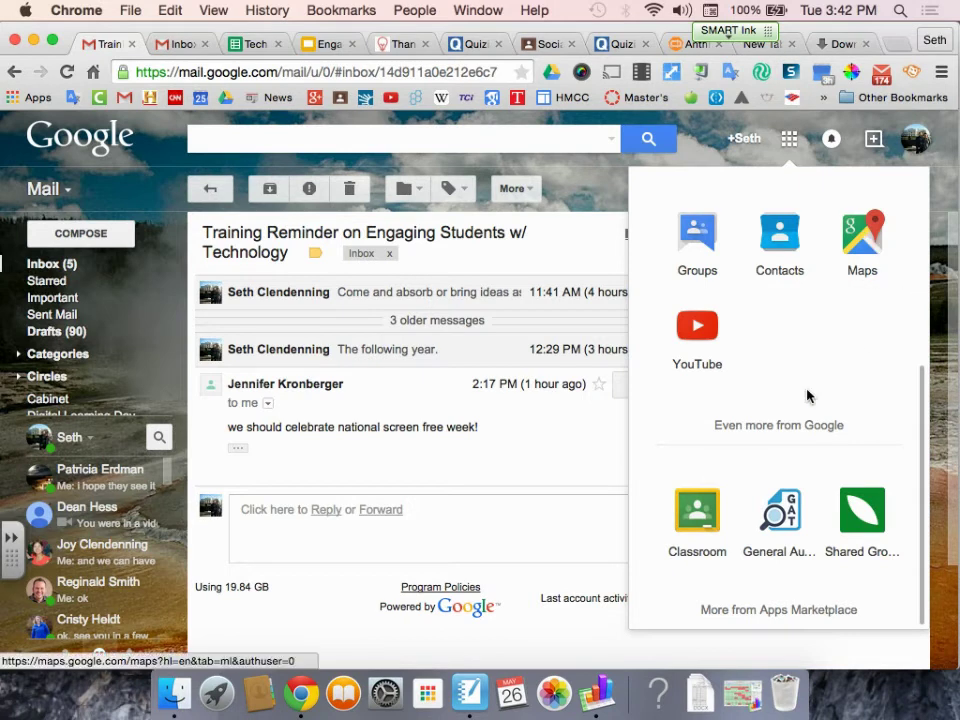
left_click(699, 520)
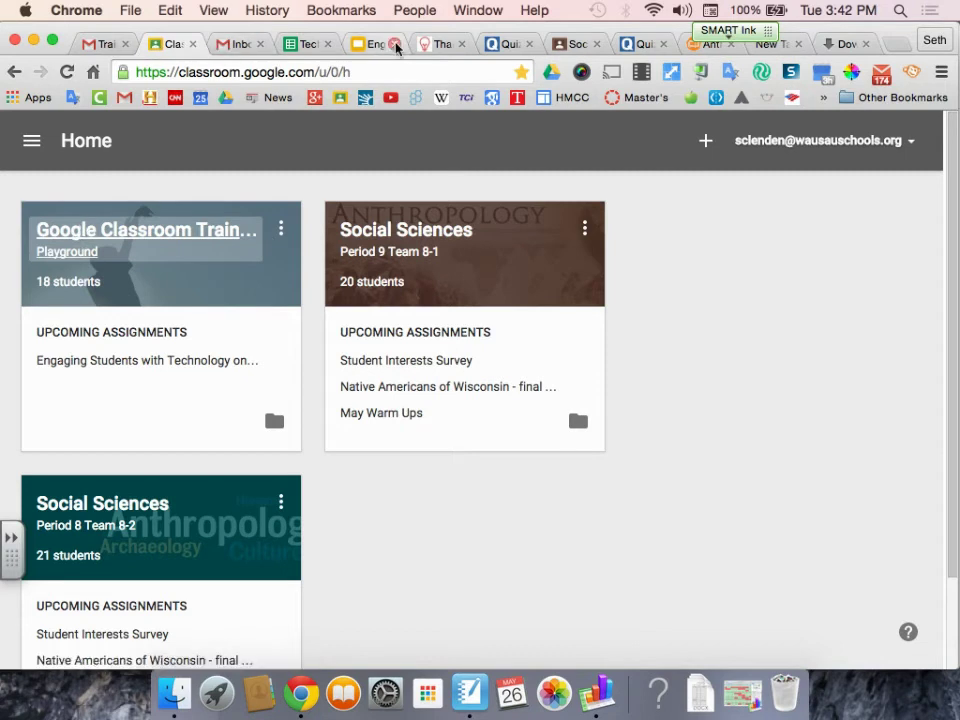
left_click(500, 45)
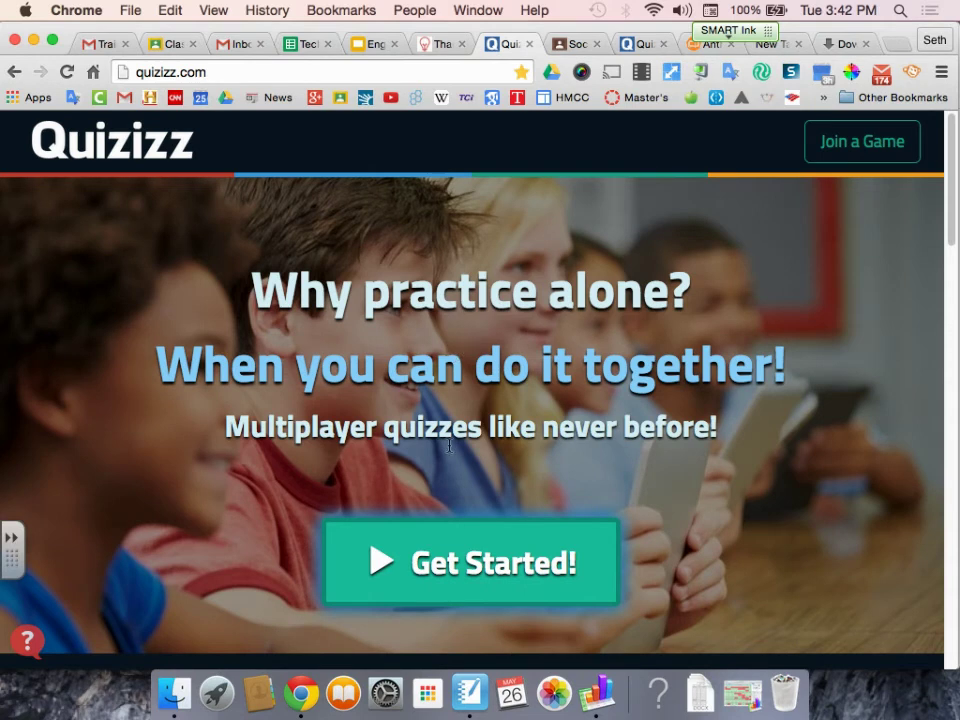
left_click(445, 535)
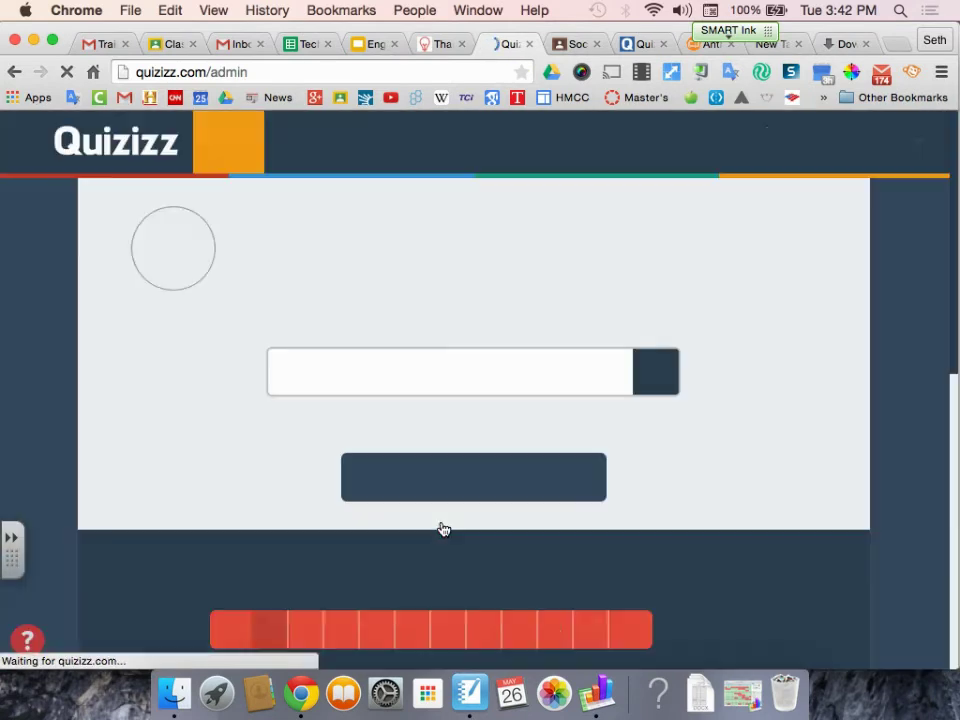
scroll(767, 462, "down", 10)
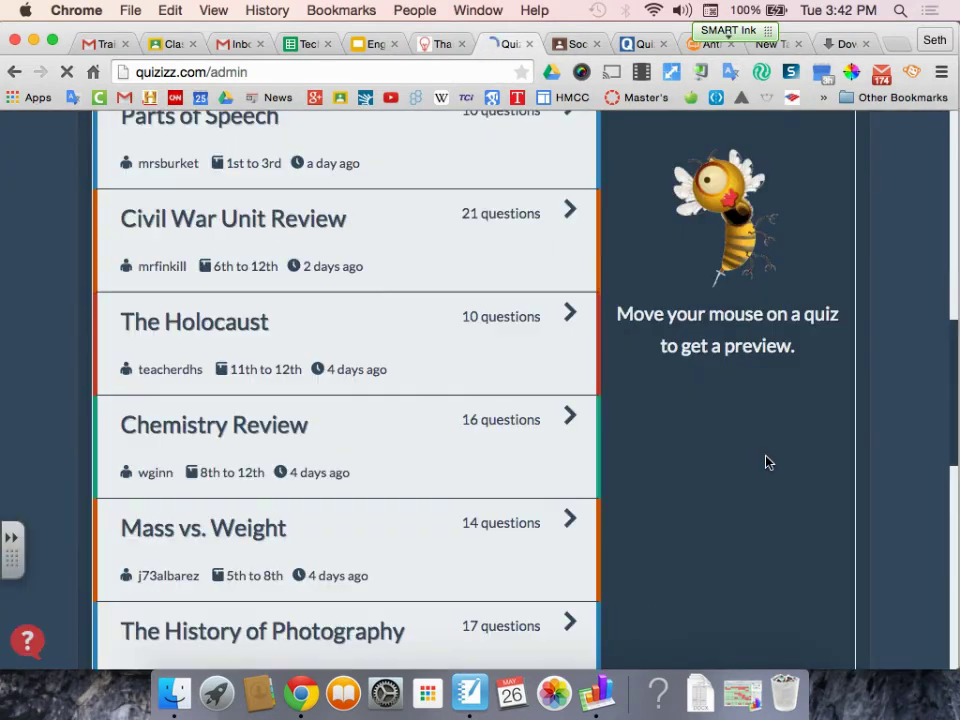
scroll(767, 462, "up", 10)
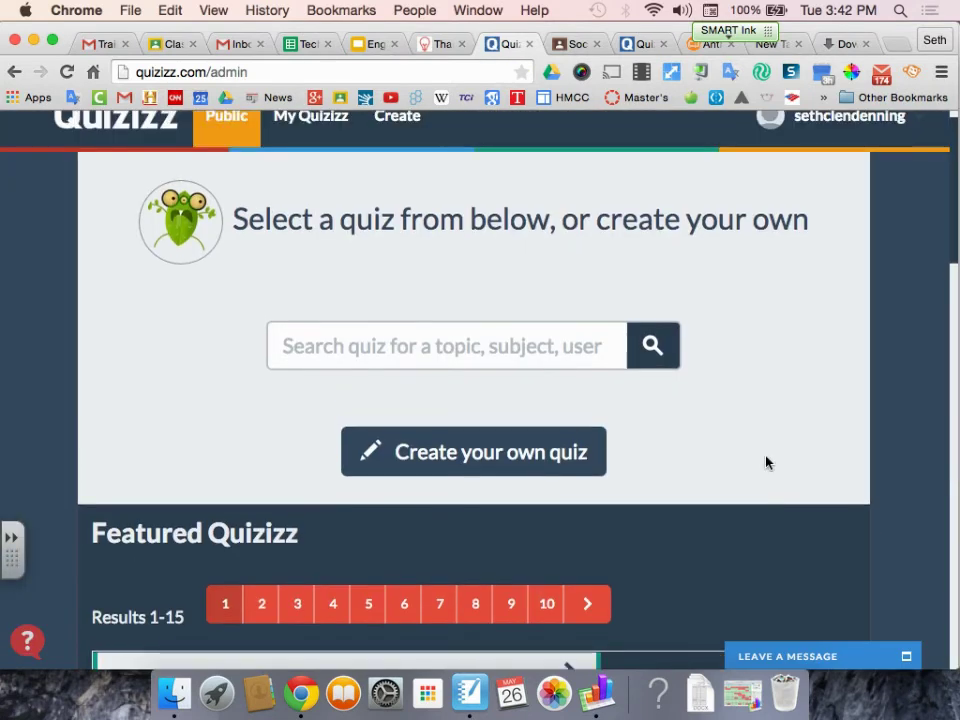
scroll(766, 462, "up", 1)
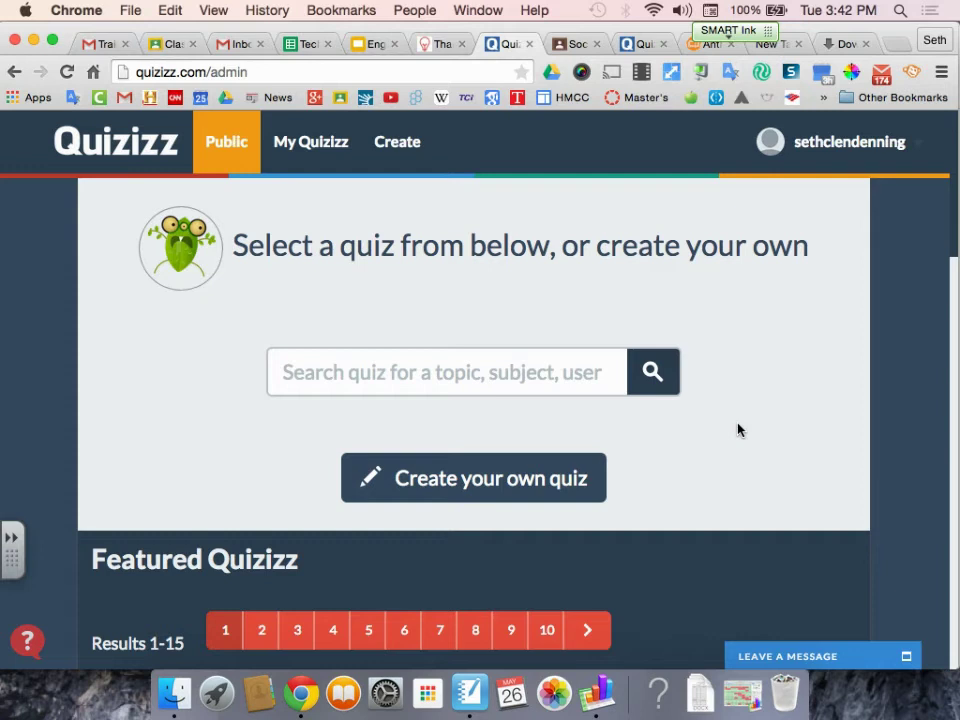
left_click(290, 74)
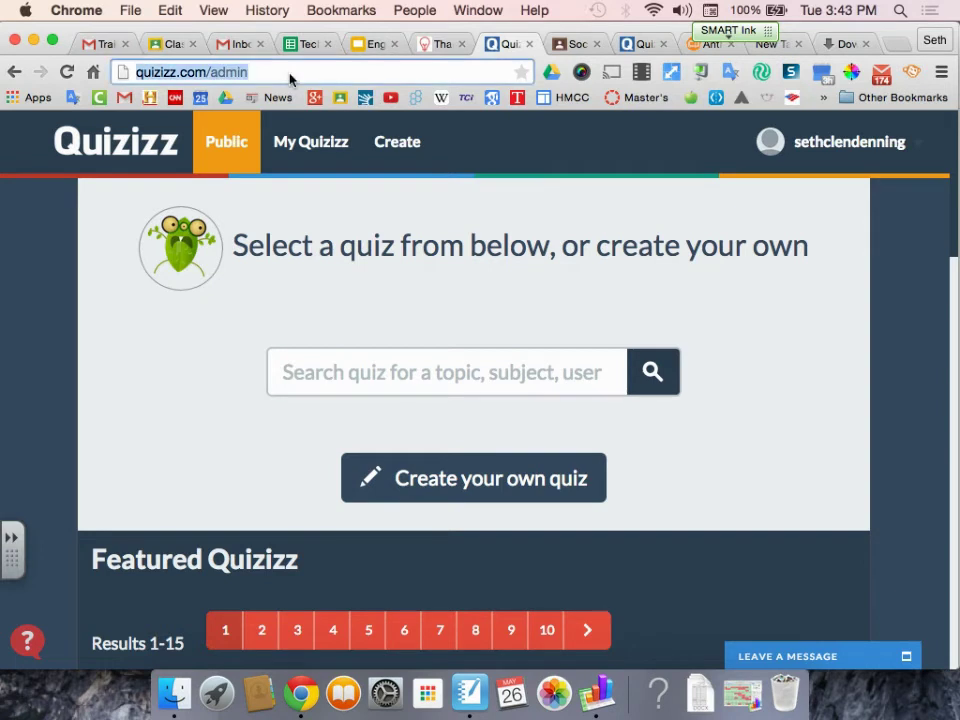
left_click(290, 74)
key("BackSpace")
key("BackSpace")
key("BackSpace")
key("BackSpace")
key("BackSpace")
key("BackSpace")
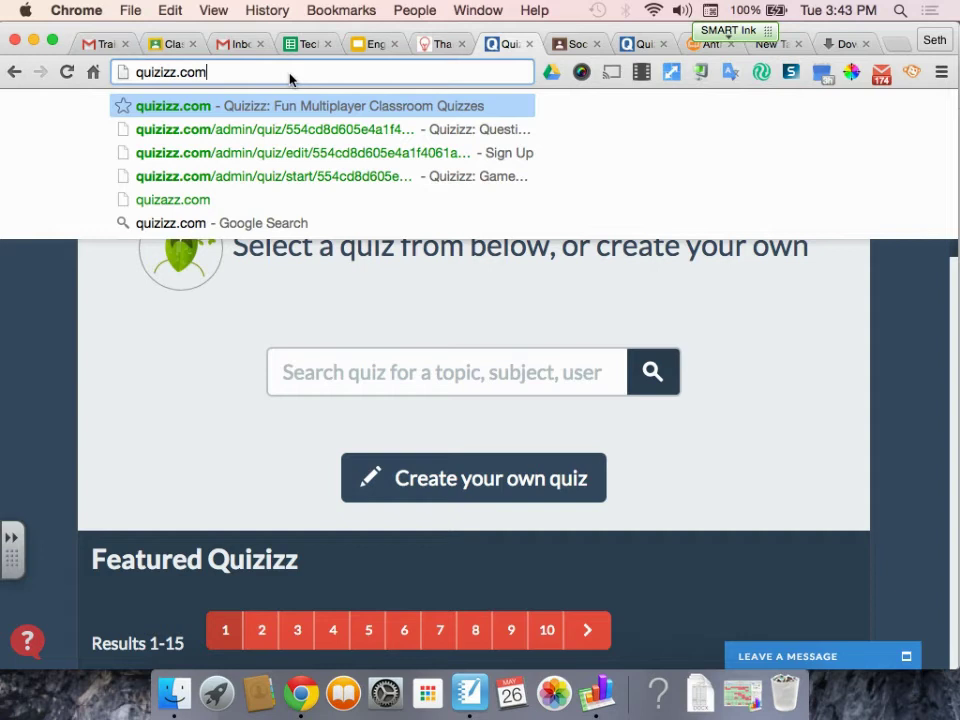
key("Return")
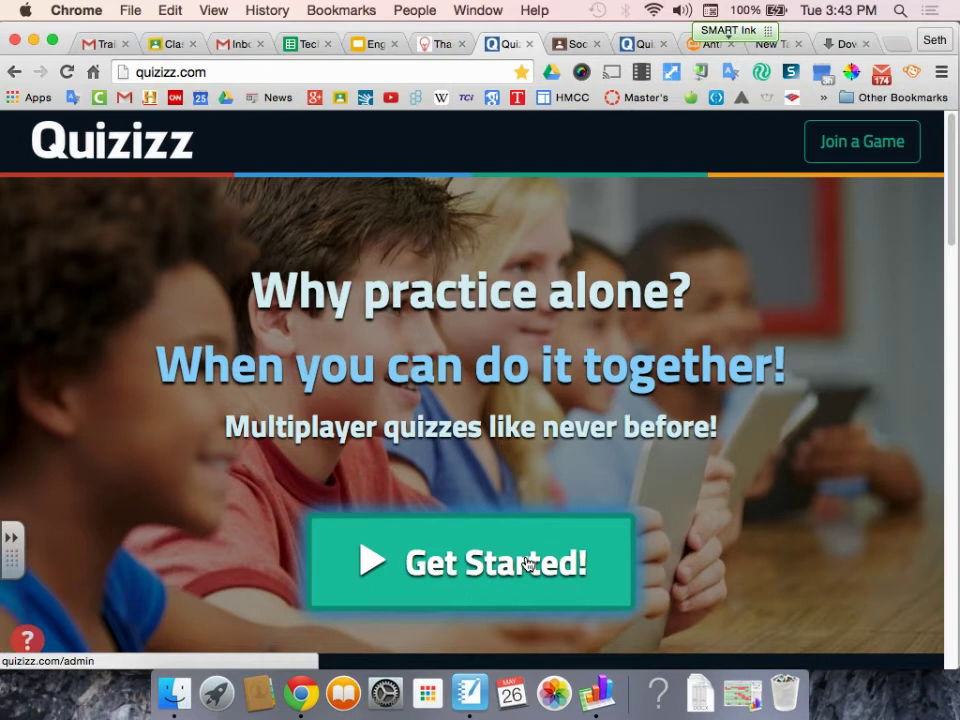
left_click(527, 563)
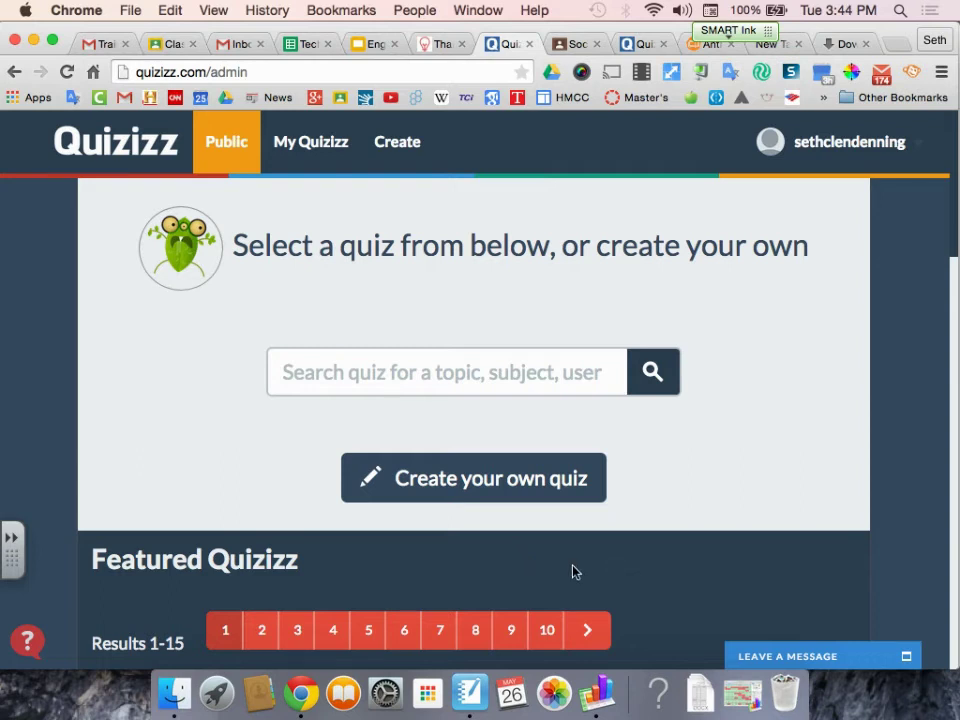
scroll(574, 571, "down", 3)
scroll(580, 560, "up", 3)
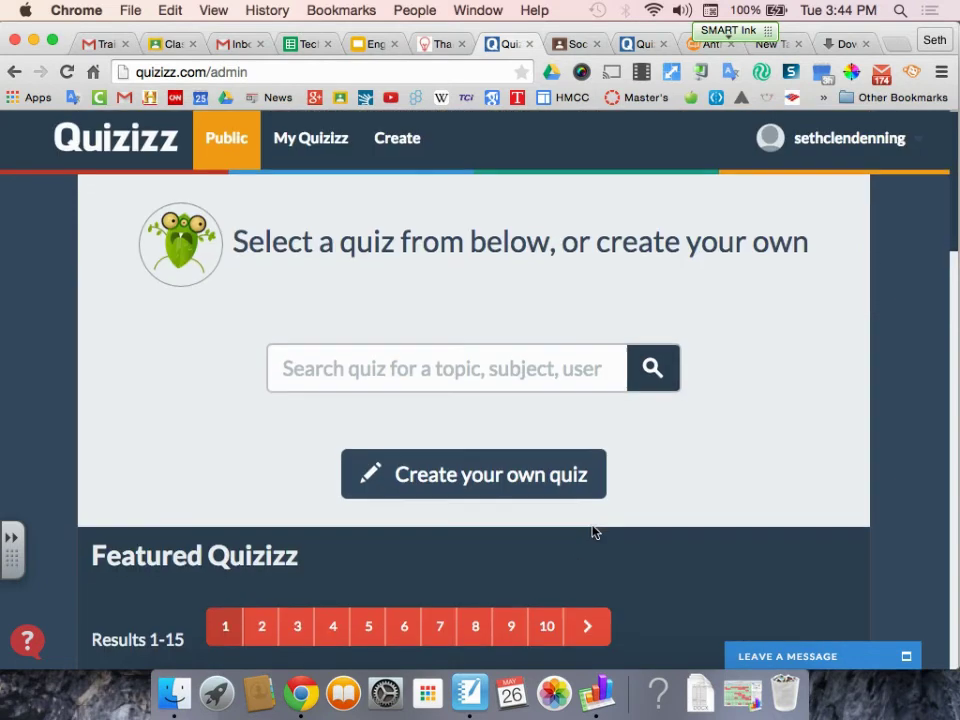
scroll(592, 533, "down", 10)
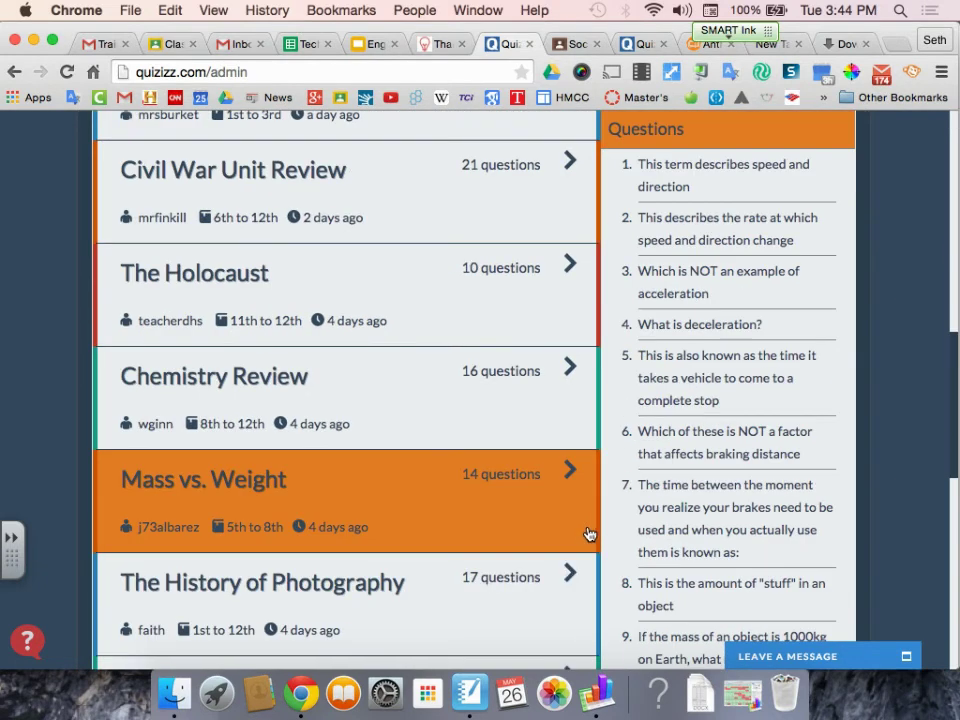
scroll(589, 534, "down", 5)
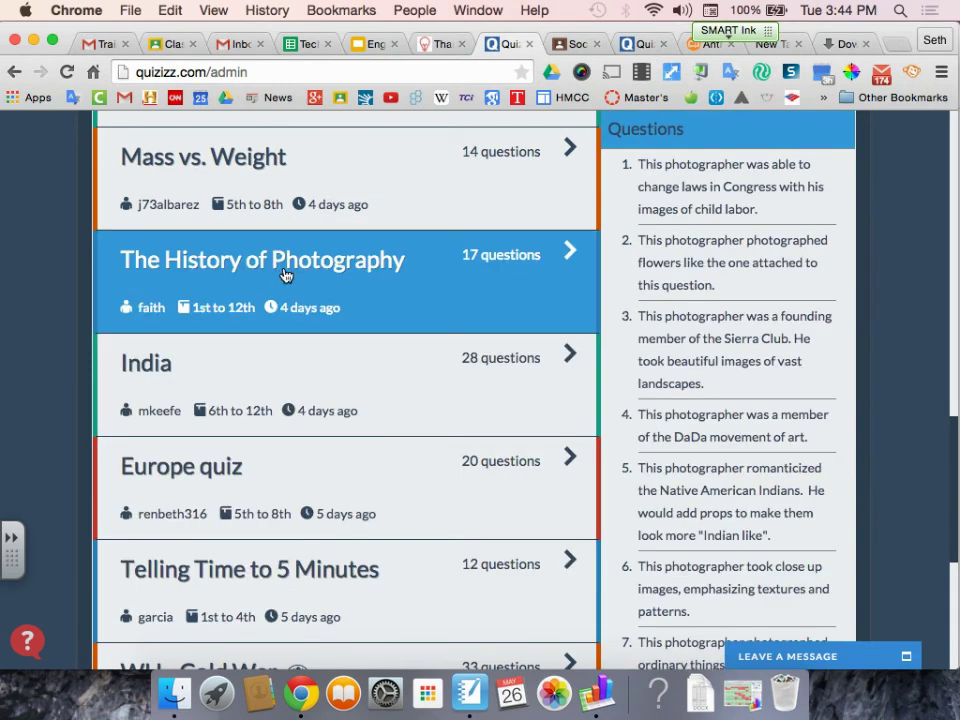
scroll(746, 390, "down", 6)
scroll(746, 390, "up", 9)
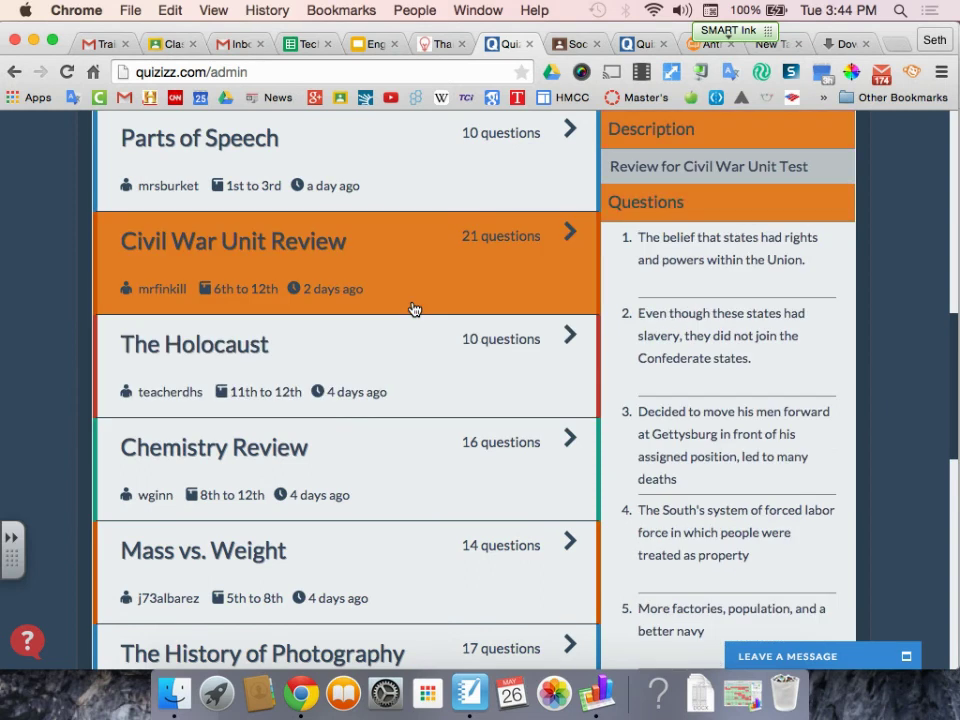
scroll(394, 513, "down", 3)
scroll(380, 512, "up", 10)
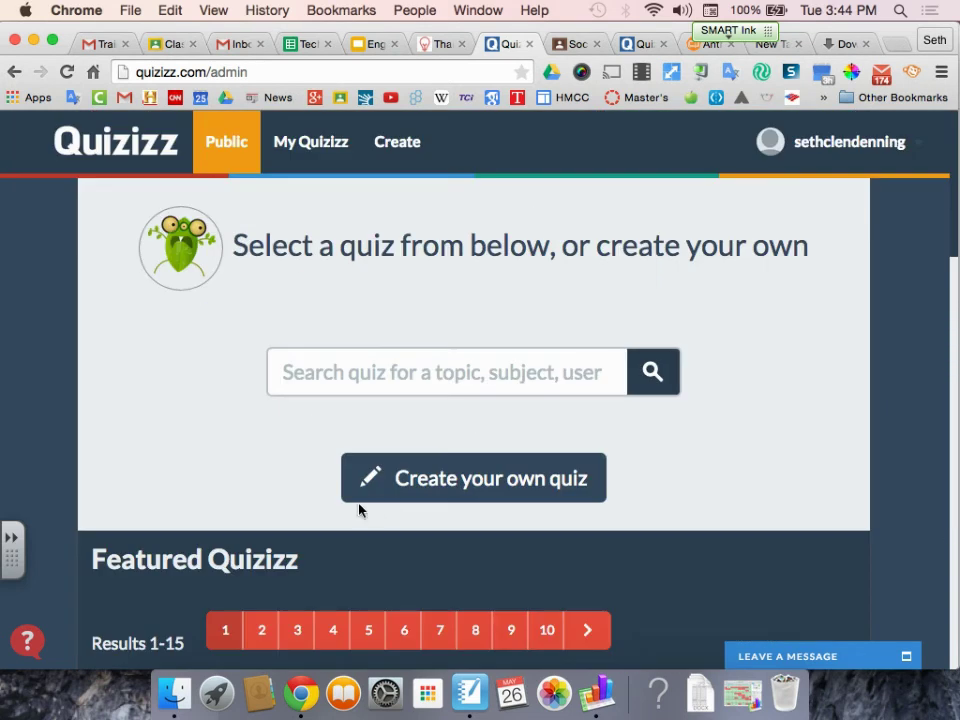
Search the Quizizz library for 'anthropology'.
left_click(376, 385)
type("anthropology")
key("Return")
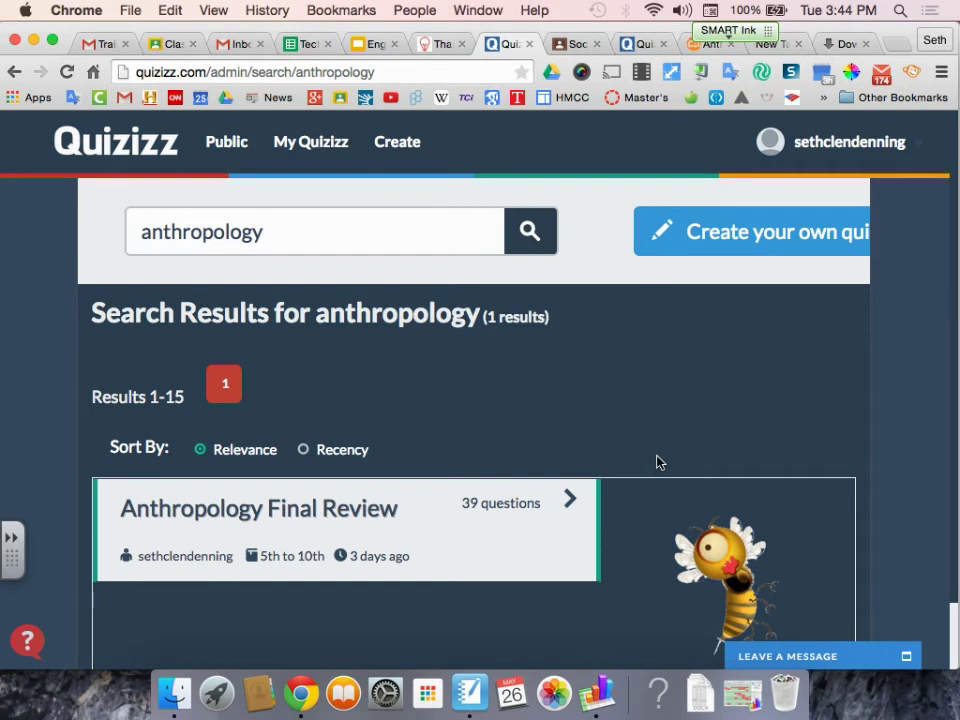
Toggle the results sort order between Recency and Relevance.
scroll(587, 345, "down", 2)
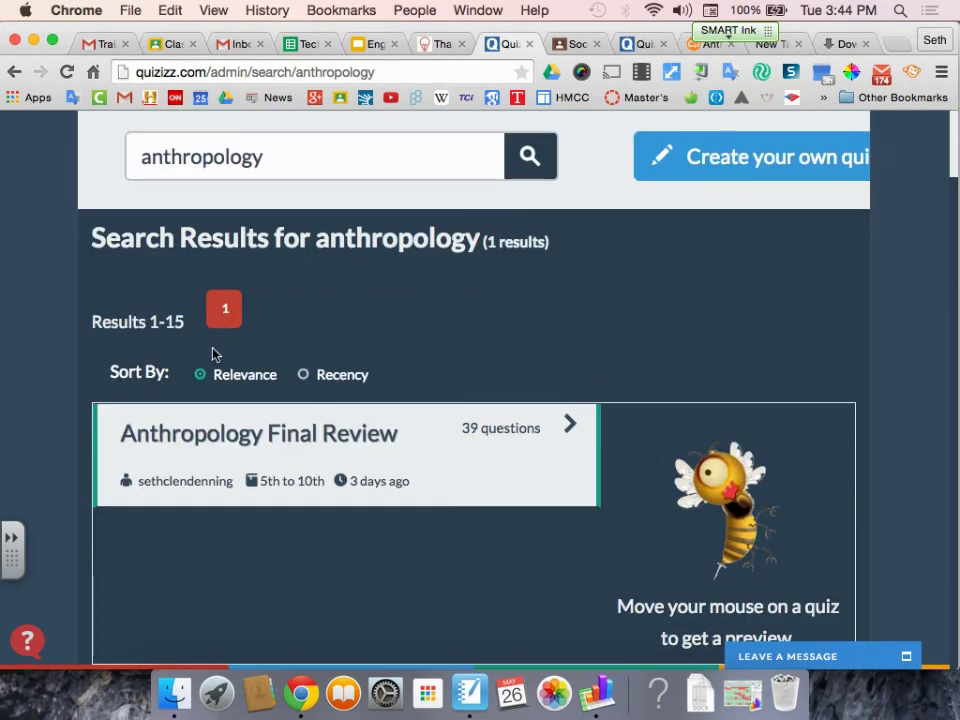
mouse_move(510, 424)
scroll(497, 432, "up", 2)
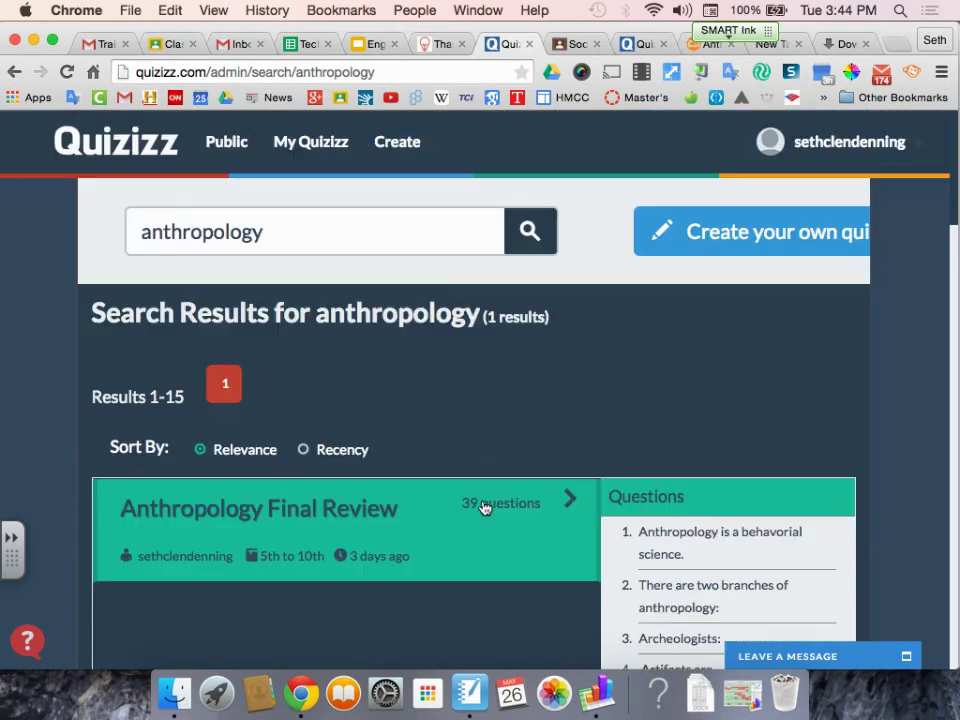
left_click(302, 452)
left_click(200, 450)
left_click(303, 450)
left_click(240, 448)
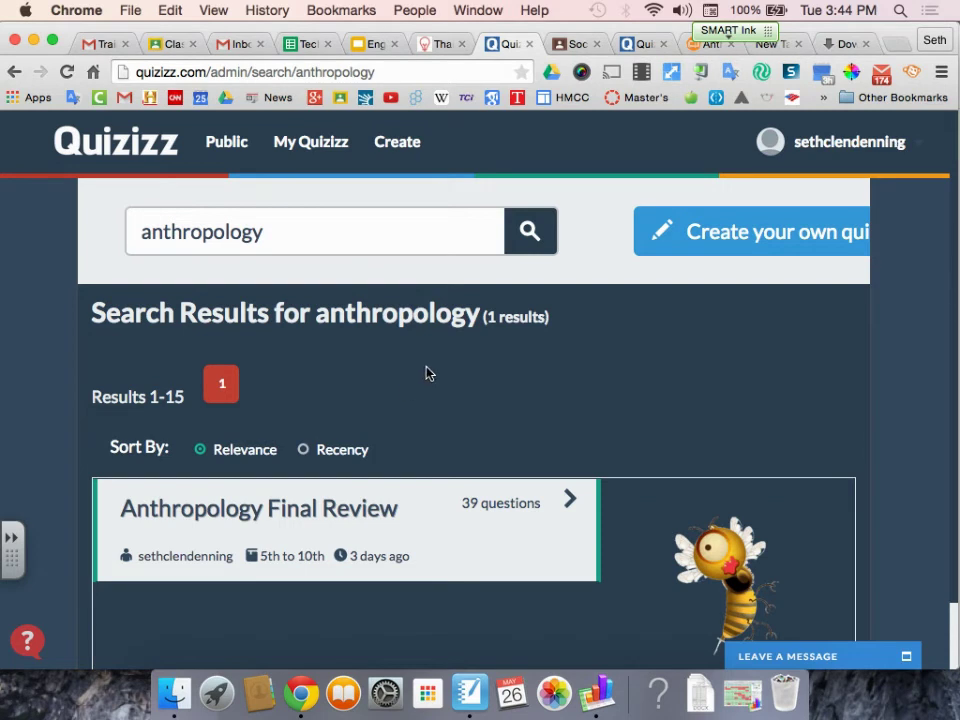
Create a new quiz named 'Civil War'.
left_click(701, 238)
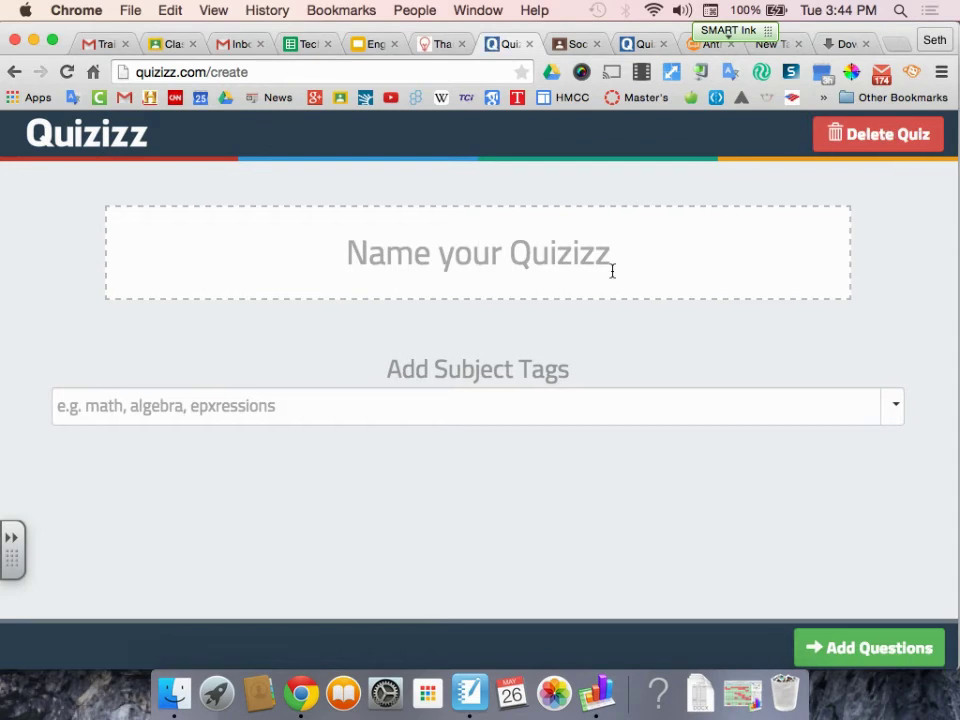
type("US")
key("BackSpace")
key("BackSpace")
type("Civil")
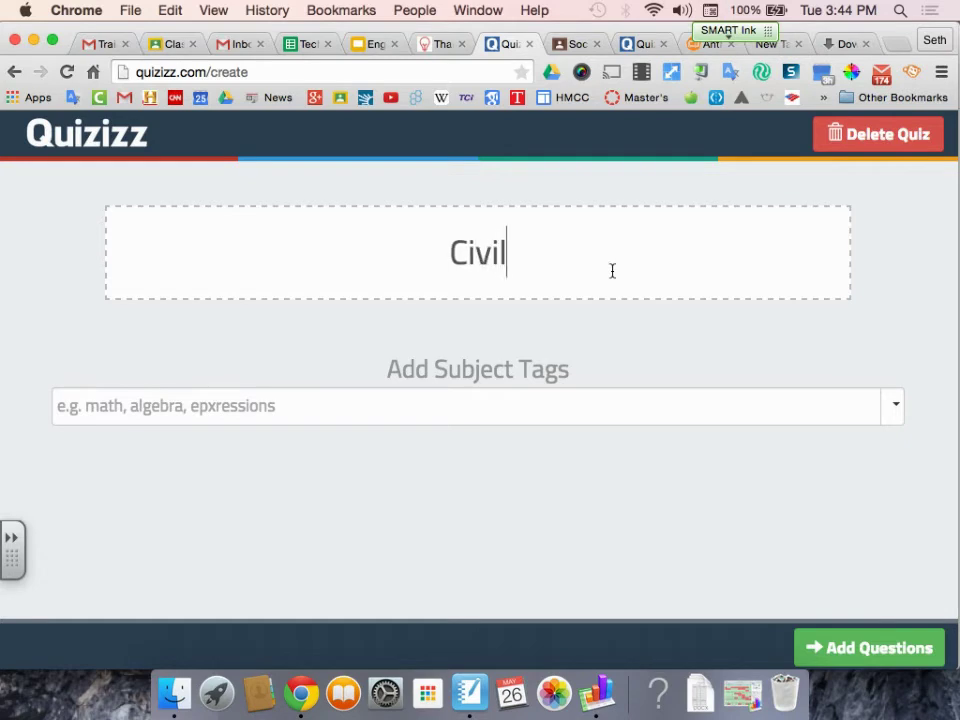
type(" War")
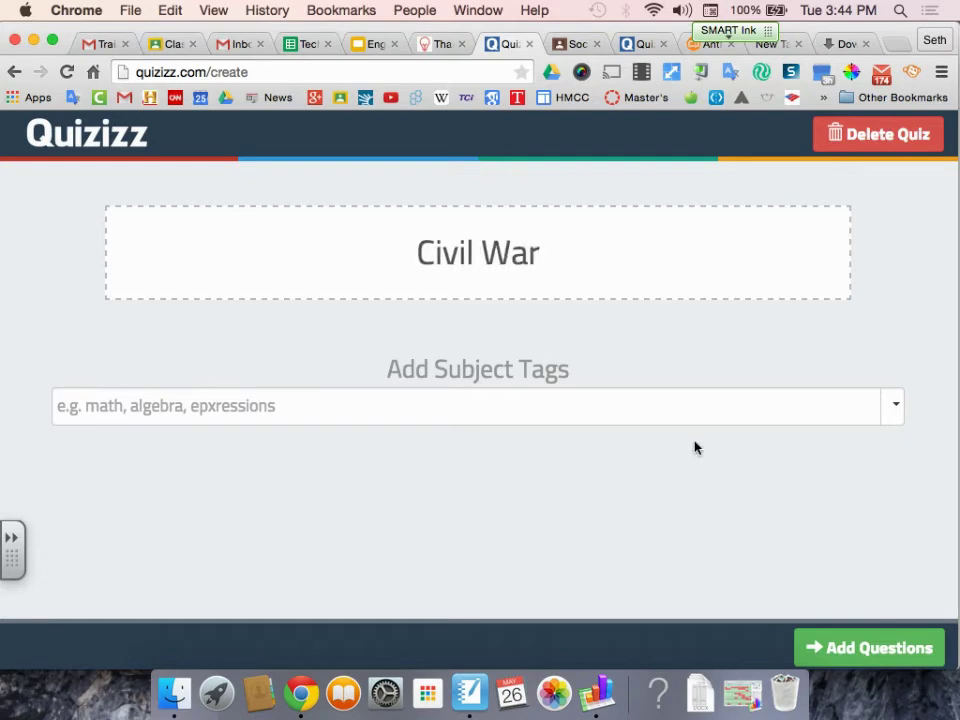
Add the subject tags 'US history' and 'civil war'.
left_click(311, 401)
type("US history")
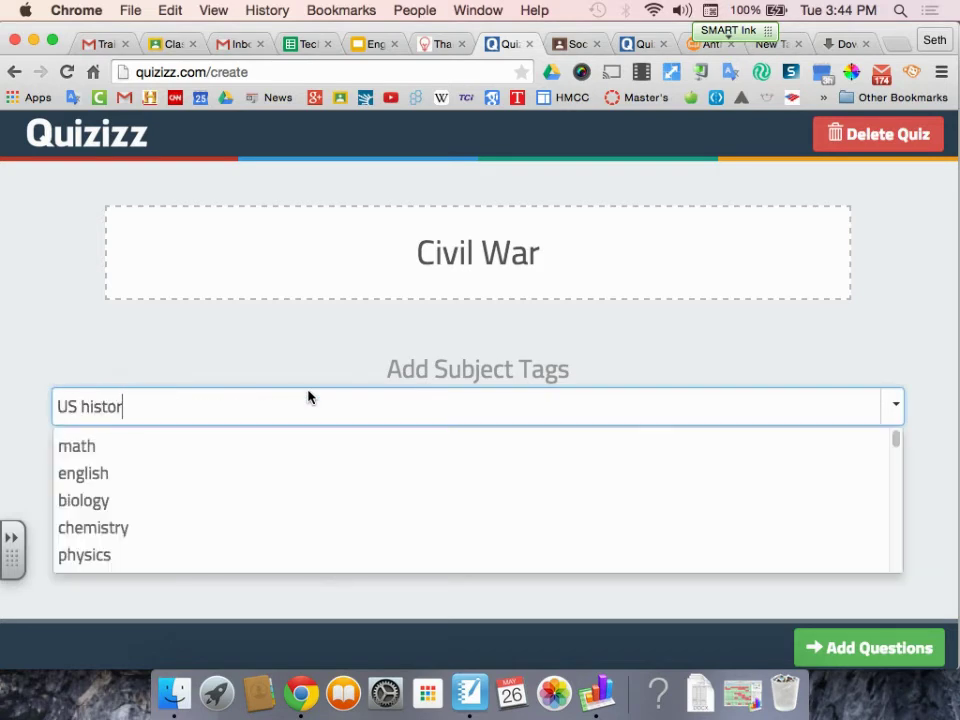
key("Return")
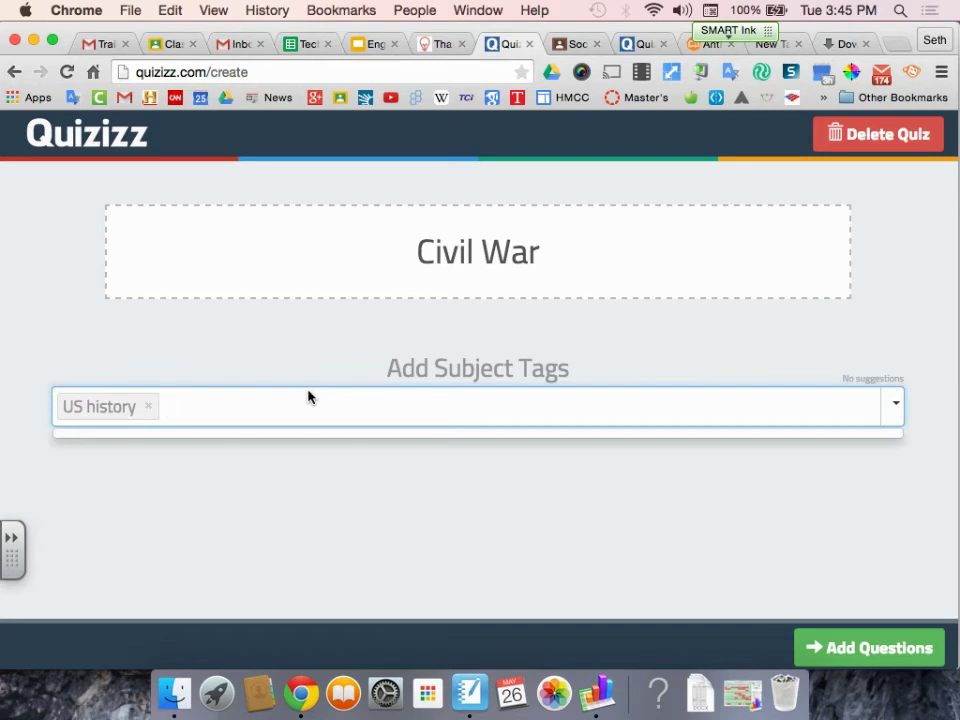
type("civil war")
key("Return")
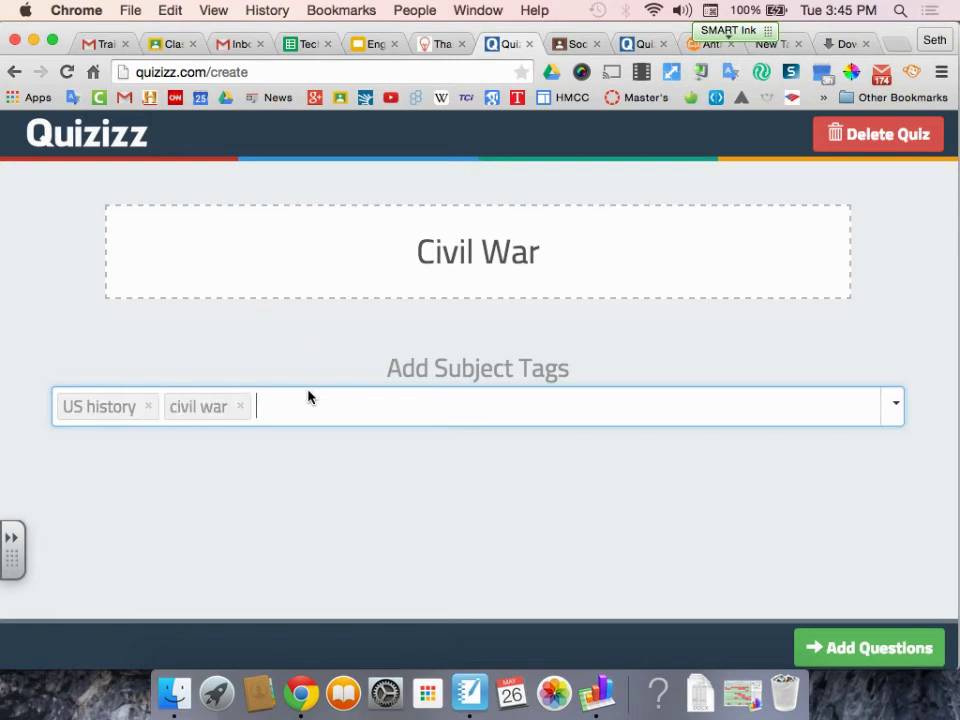
Add the first question 'Who was president during the Civil War?'.
left_click(872, 648)
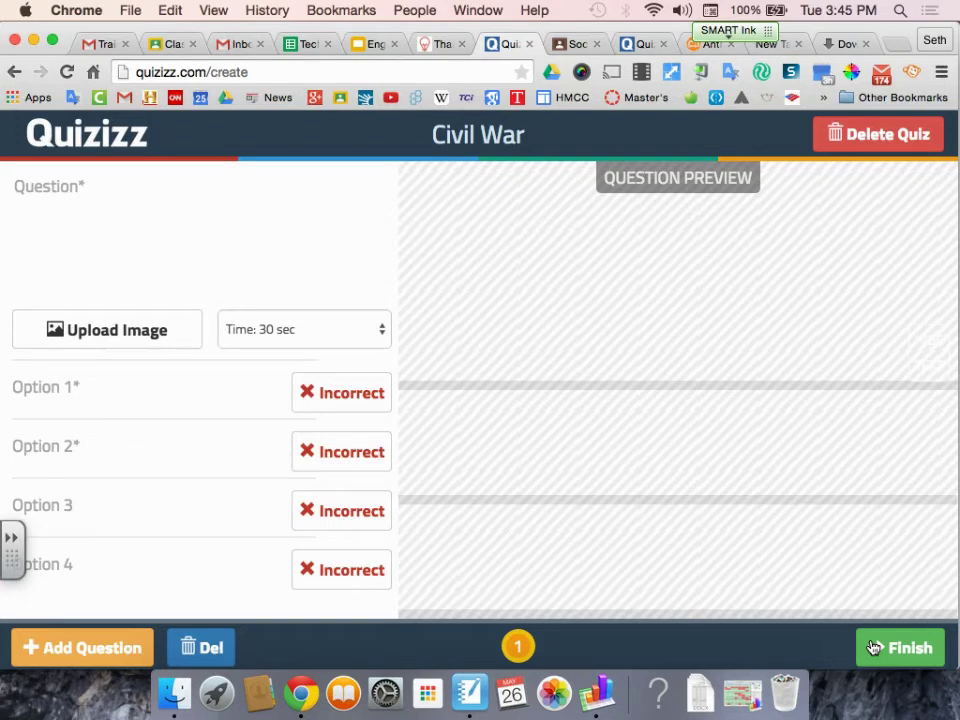
left_click(176, 270)
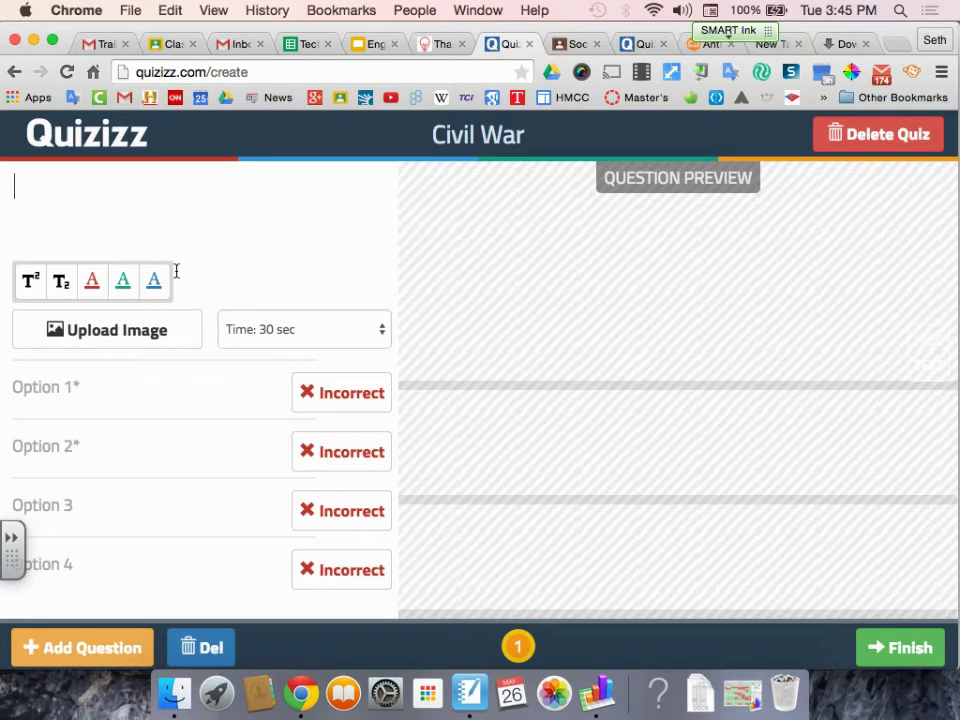
type("Wh")
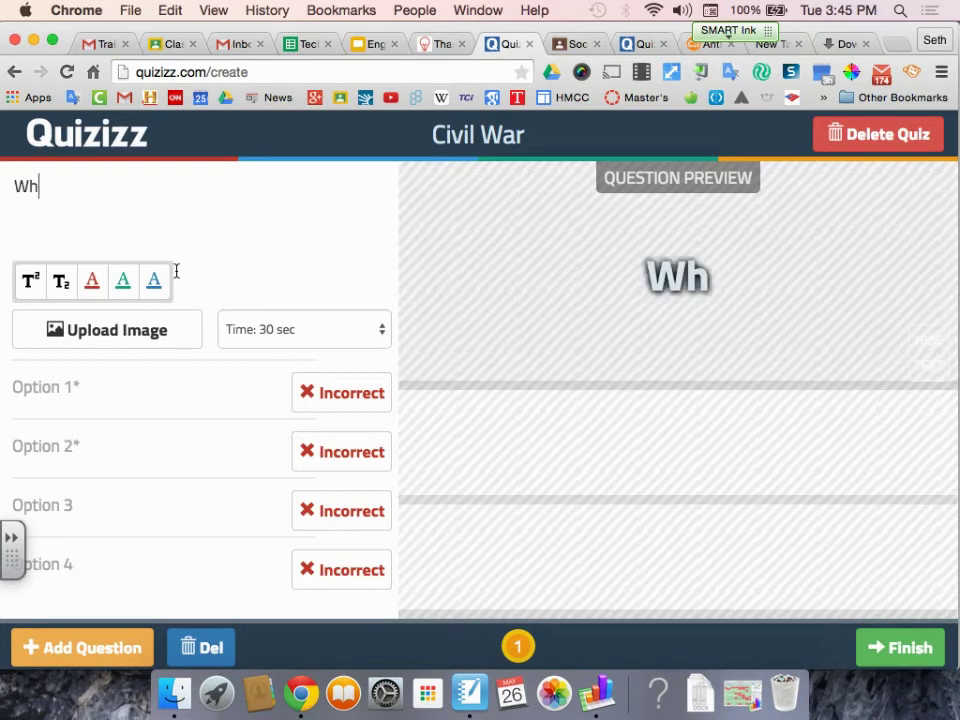
type("o was pre")
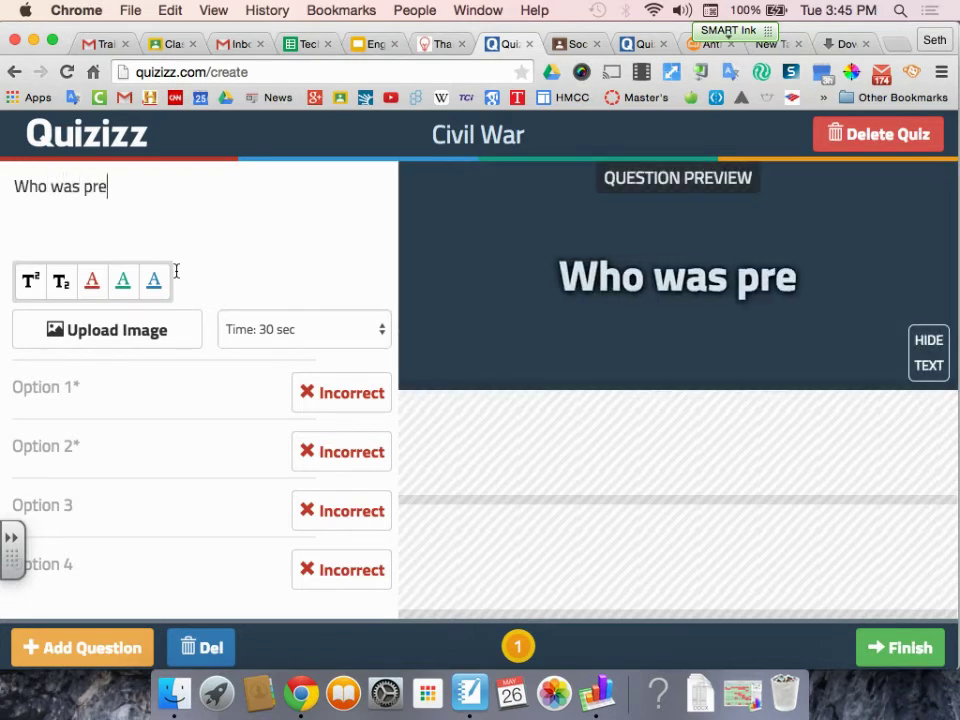
type("sident during the Civil War?")
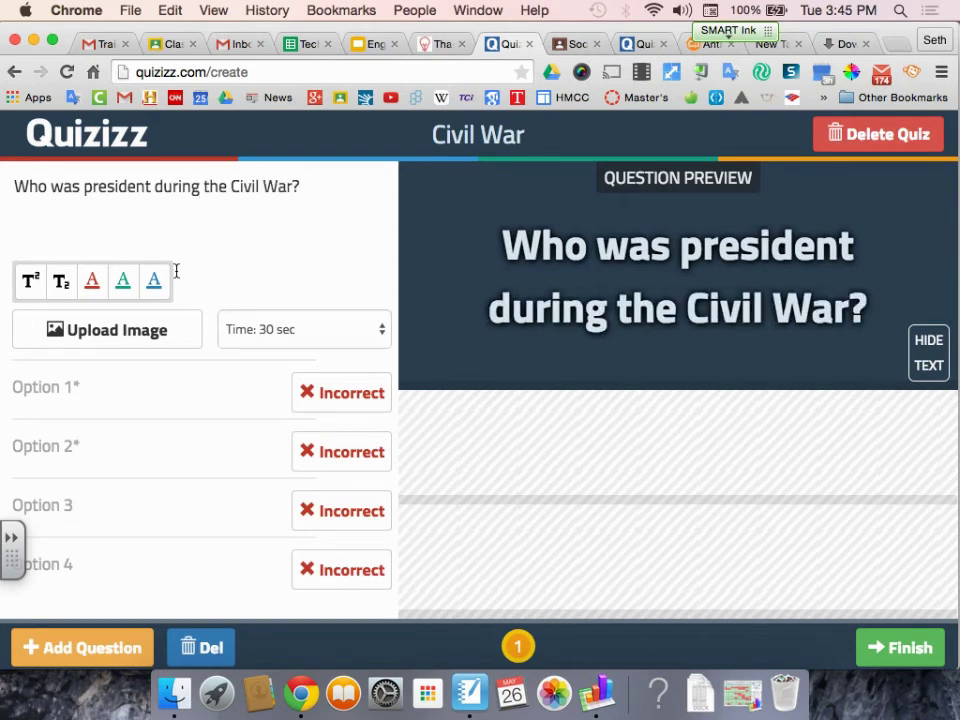
Enter answers JFK, FDR, Washington and Lincoln, marking Lincoln correct.
left_click(48, 397)
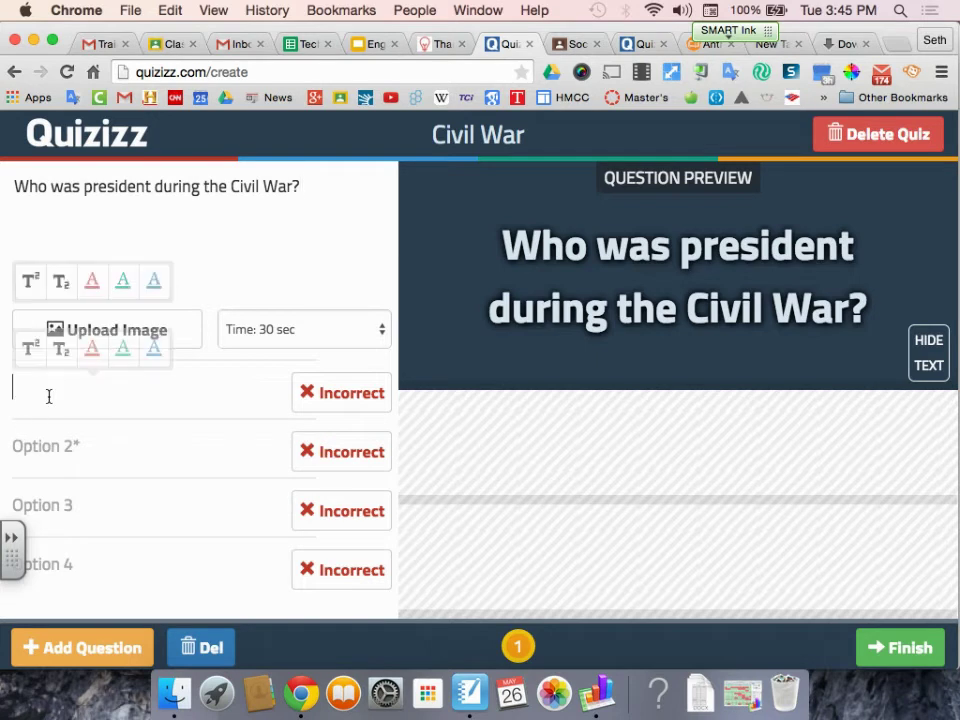
type("K")
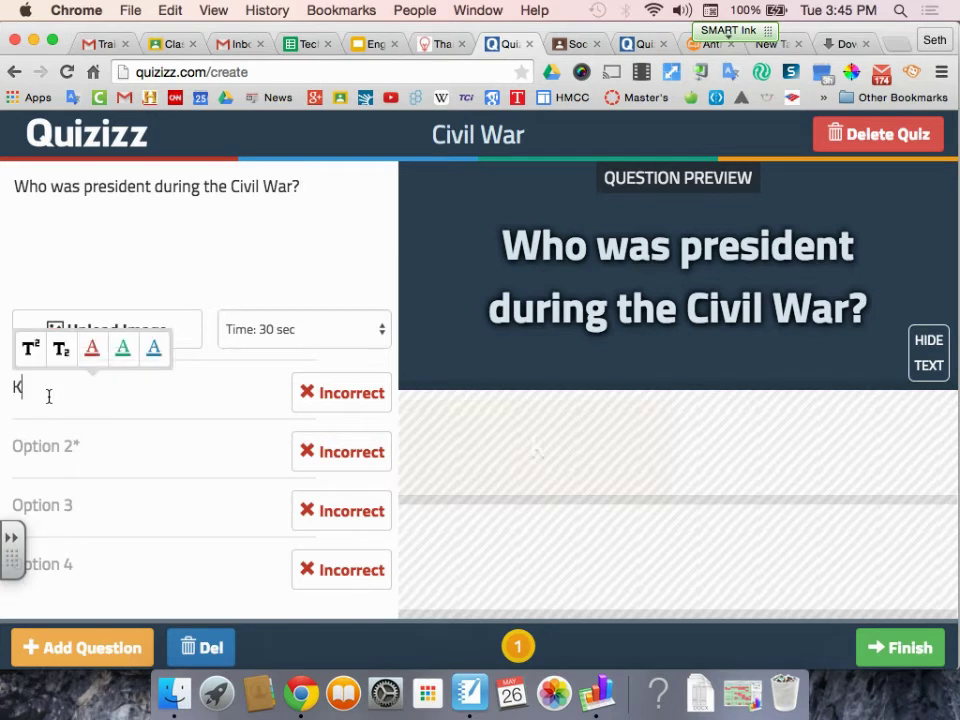
key("BackSpace")
type("JFK")
key("Tab")
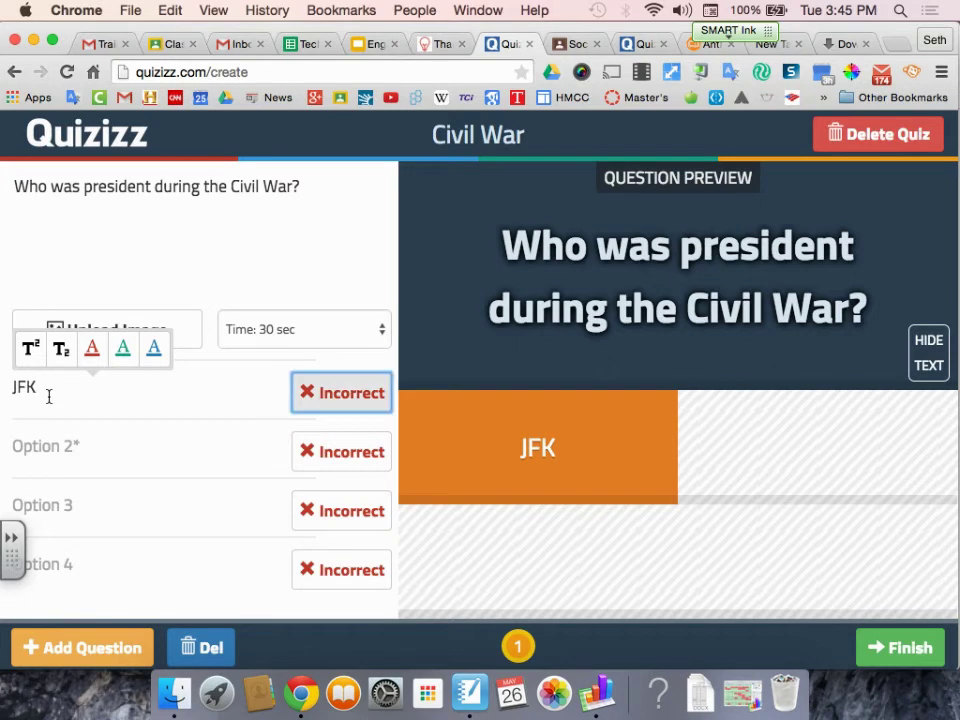
key("Tab")
type("FDR")
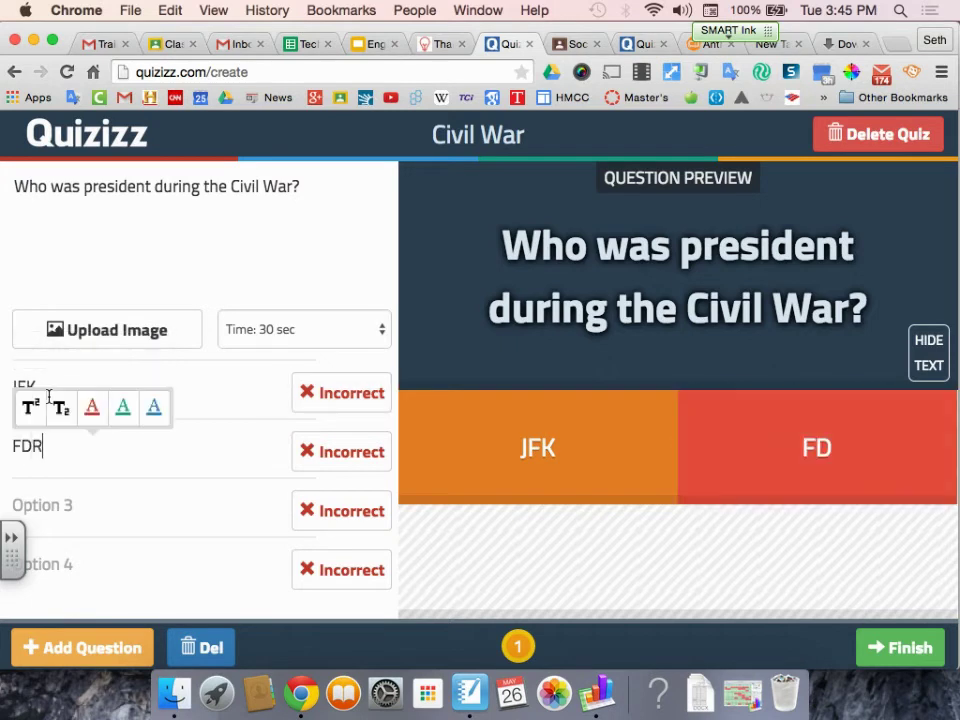
key("Tab")
key("Tab")
type("Washington")
key("Tab")
key("Tab")
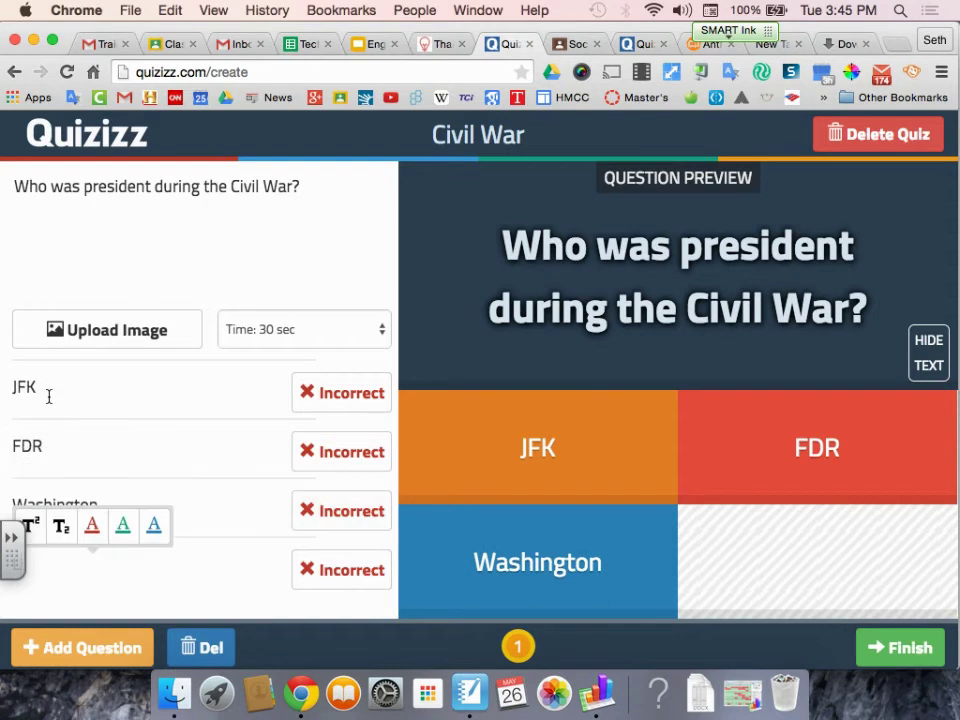
type("Lincoln")
key("Tab")
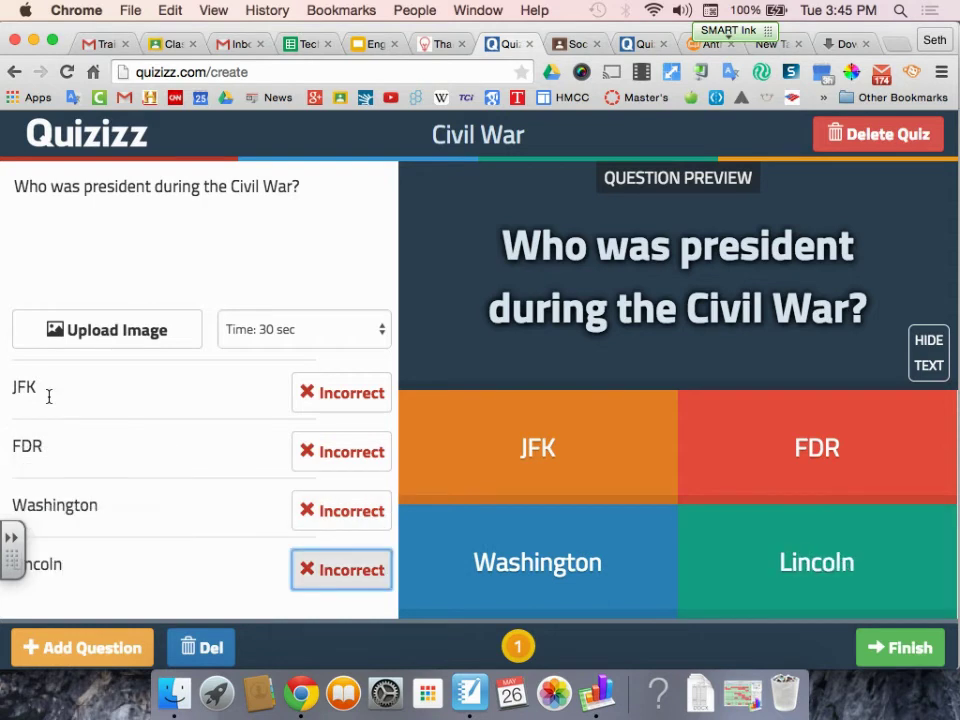
key("space")
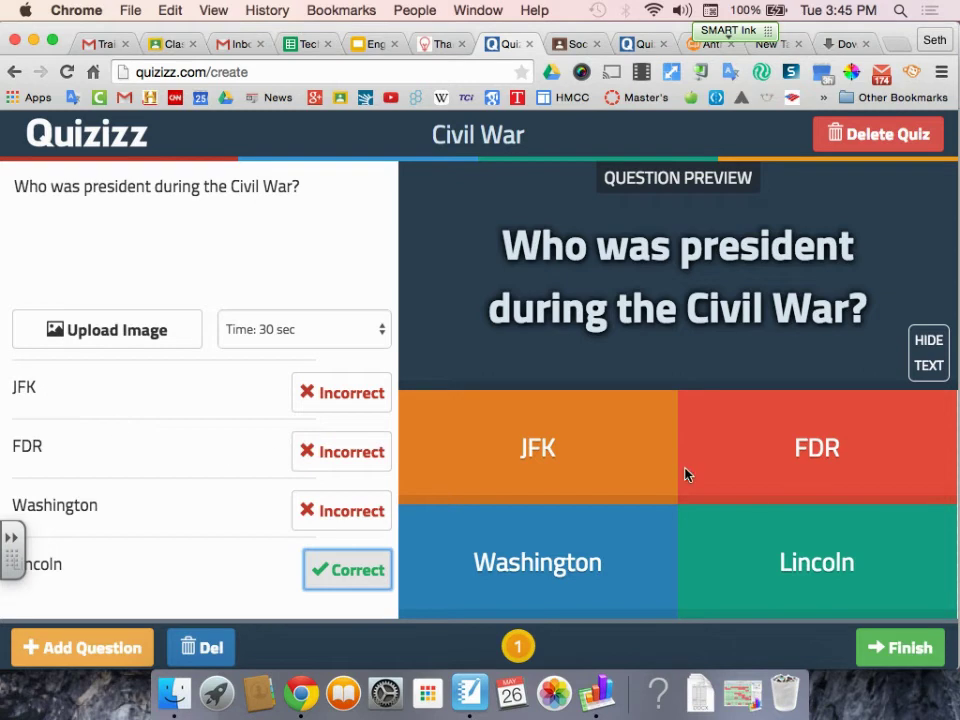
Add a blank second question with a 30 sec time limit, then go to the Google Slides tab.
left_click(98, 638)
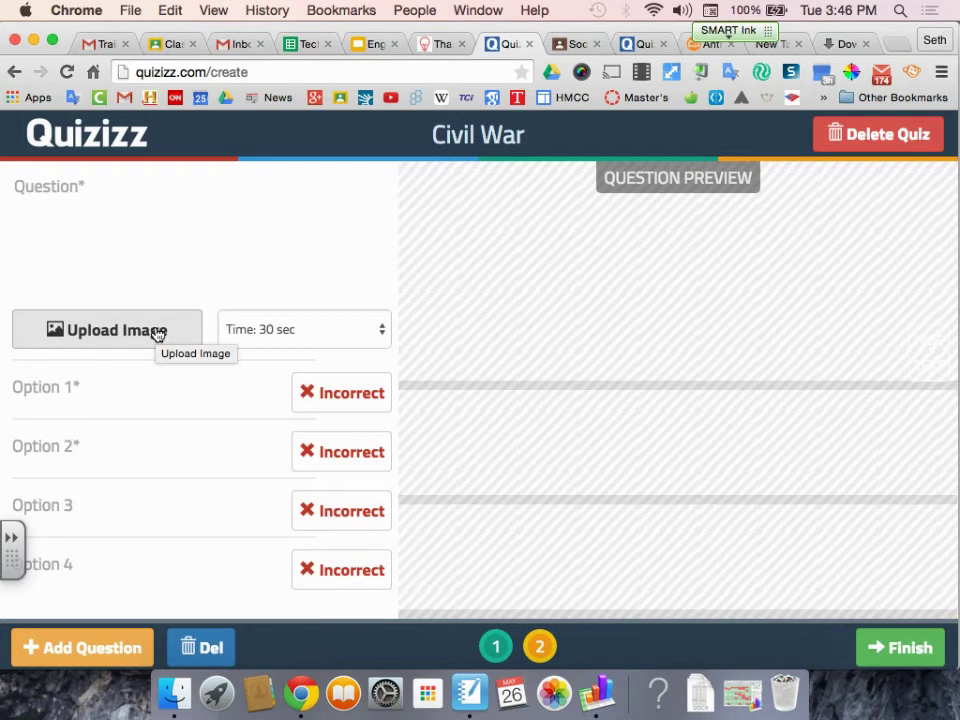
left_click(263, 328)
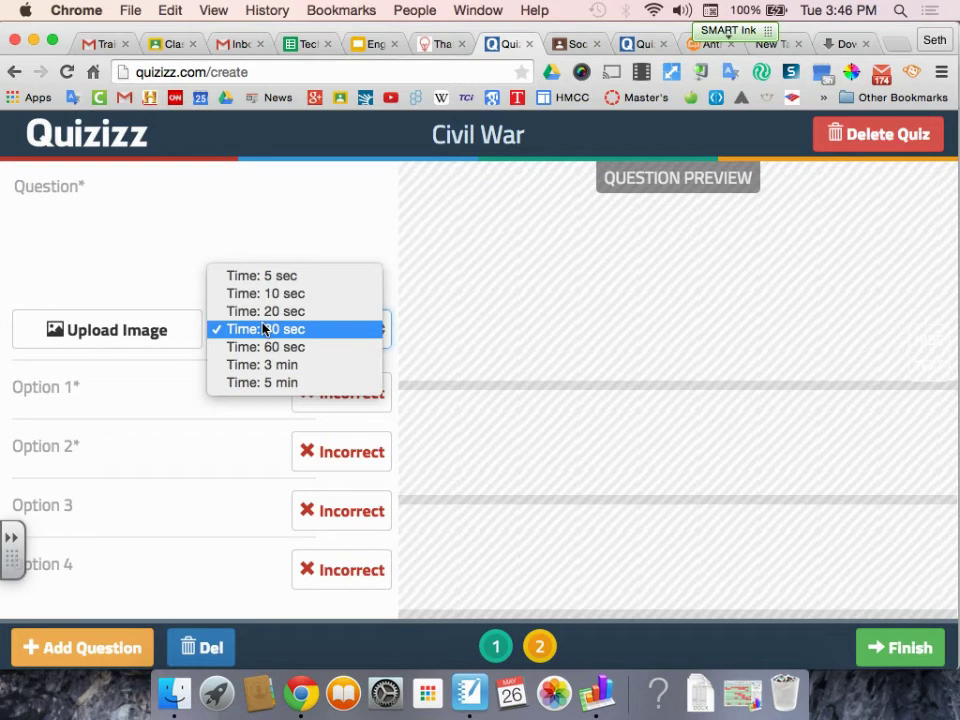
left_click(421, 335)
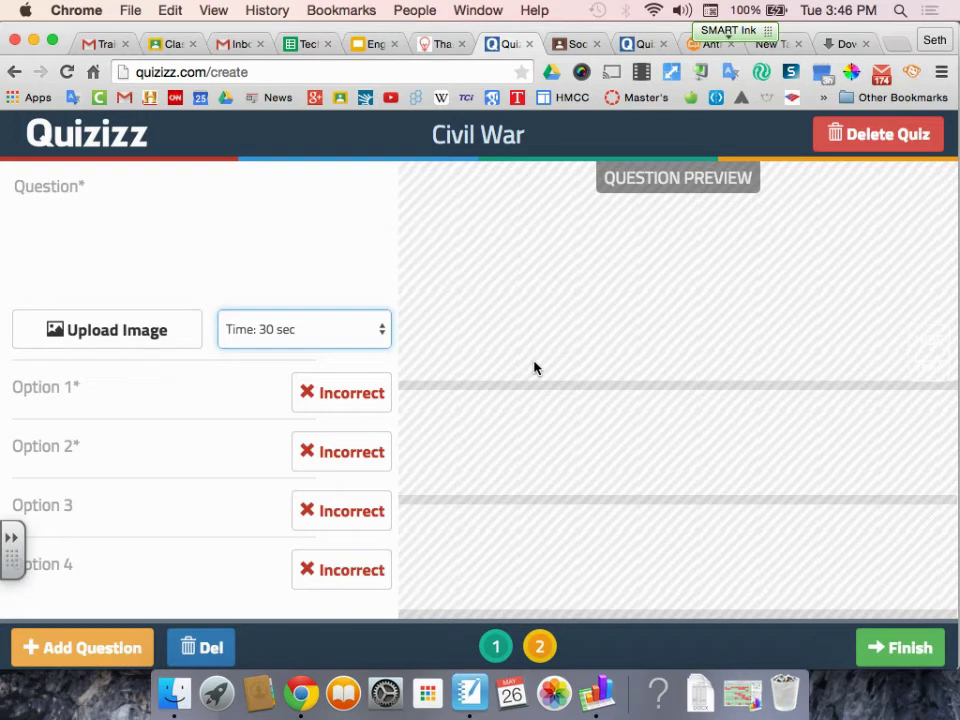
left_click(375, 46)
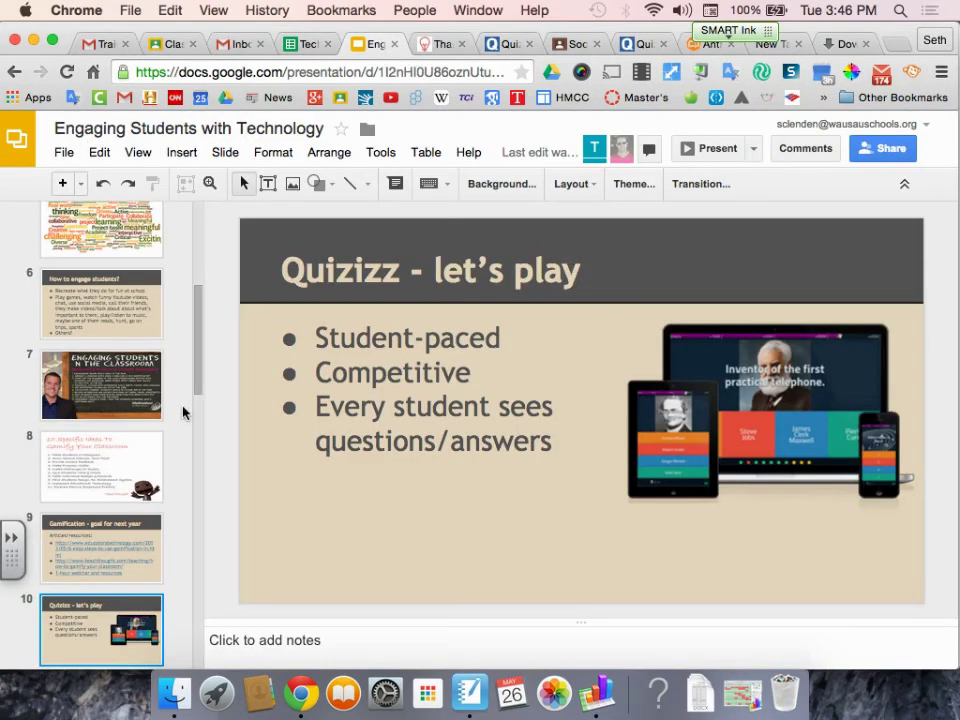
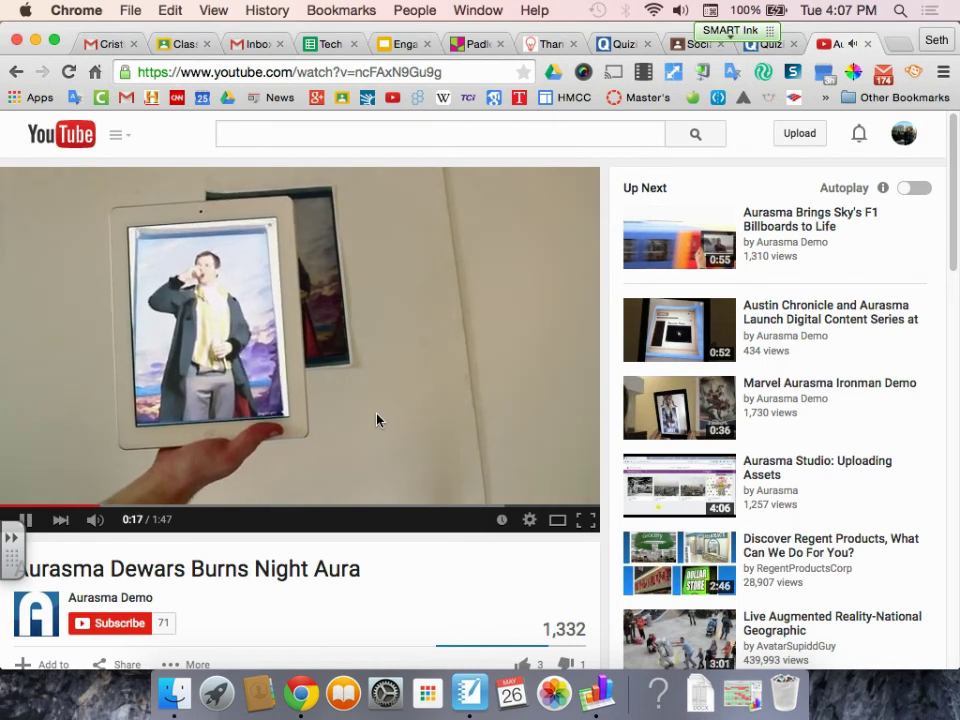
Play the Aurasma YouTube video full screen, pause it at 0:50, and return to the presentation.
left_click(597, 519)
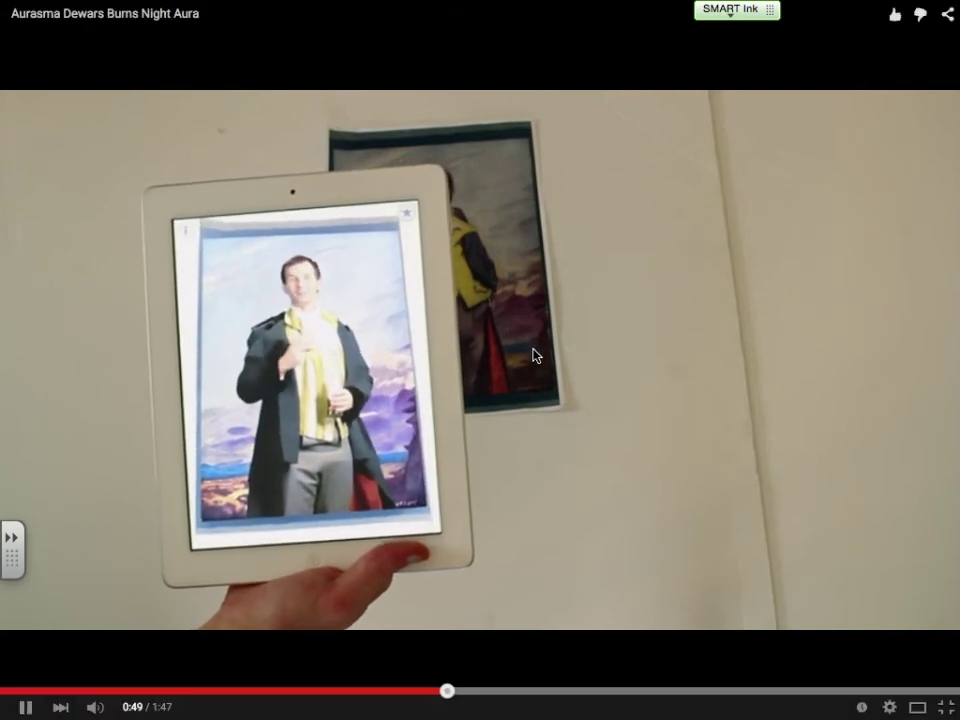
left_click(533, 354)
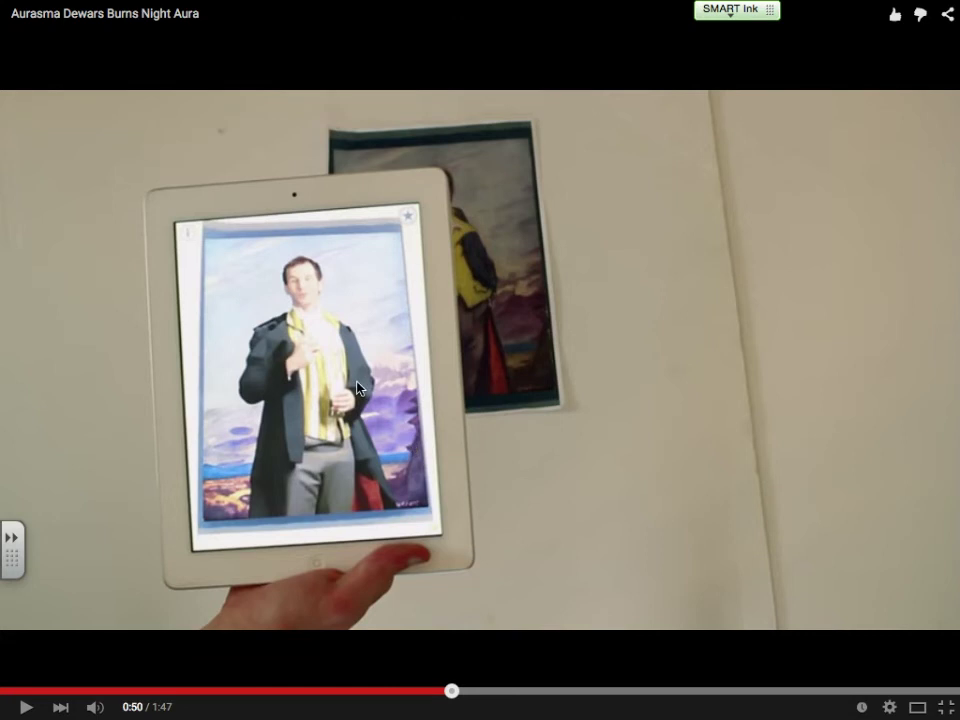
left_click(913, 704)
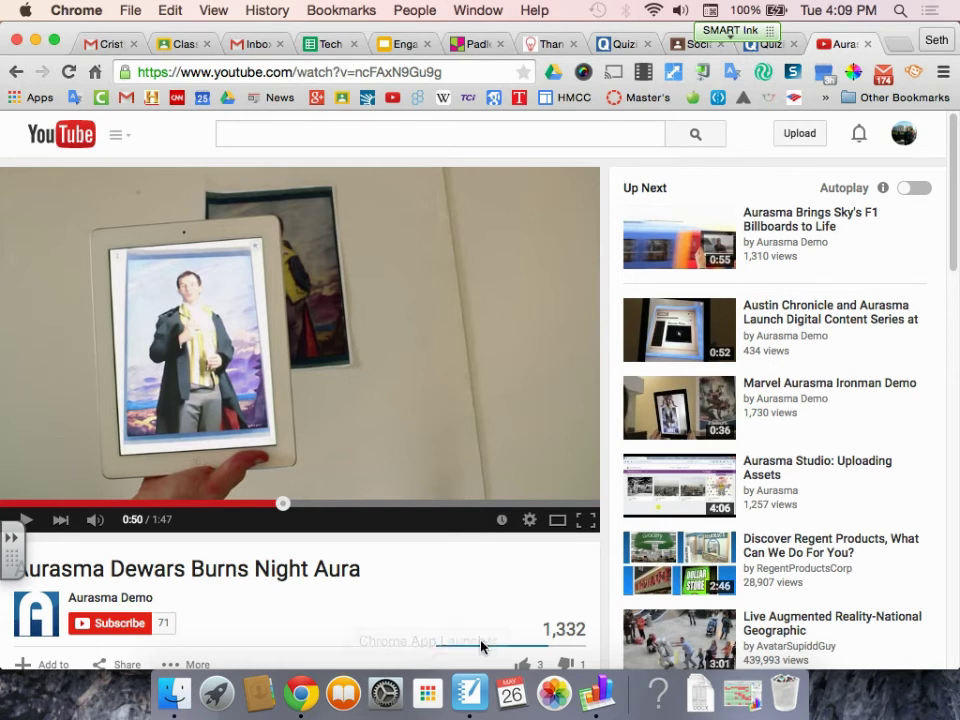
left_click(405, 46)
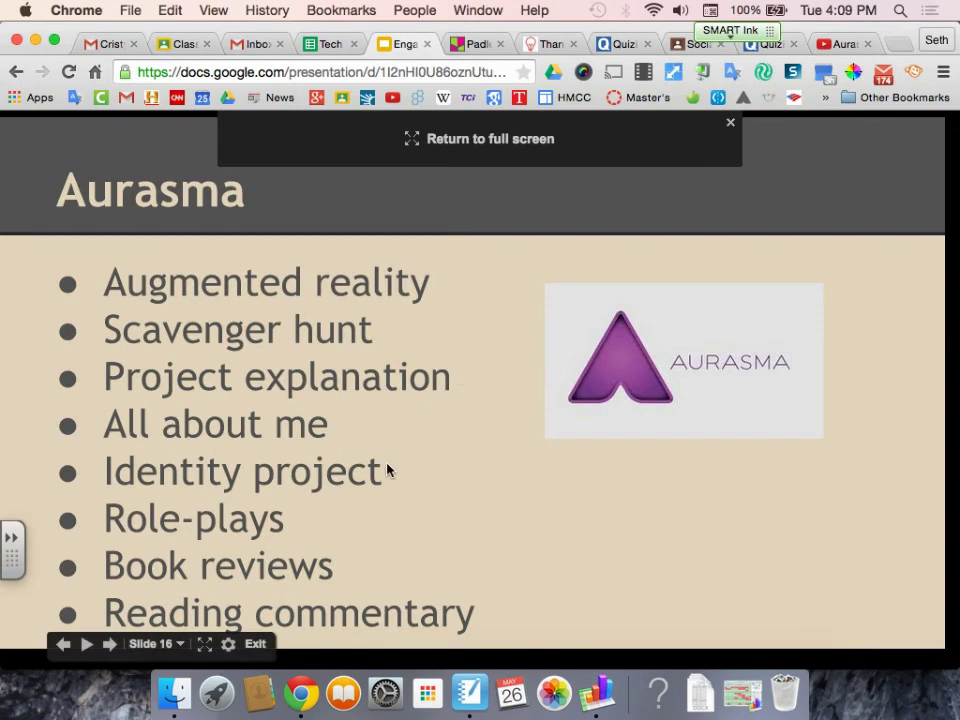
Present full screen, advance to slide 17 'Socrative Space Race', then exit to the editor.
left_click(218, 643)
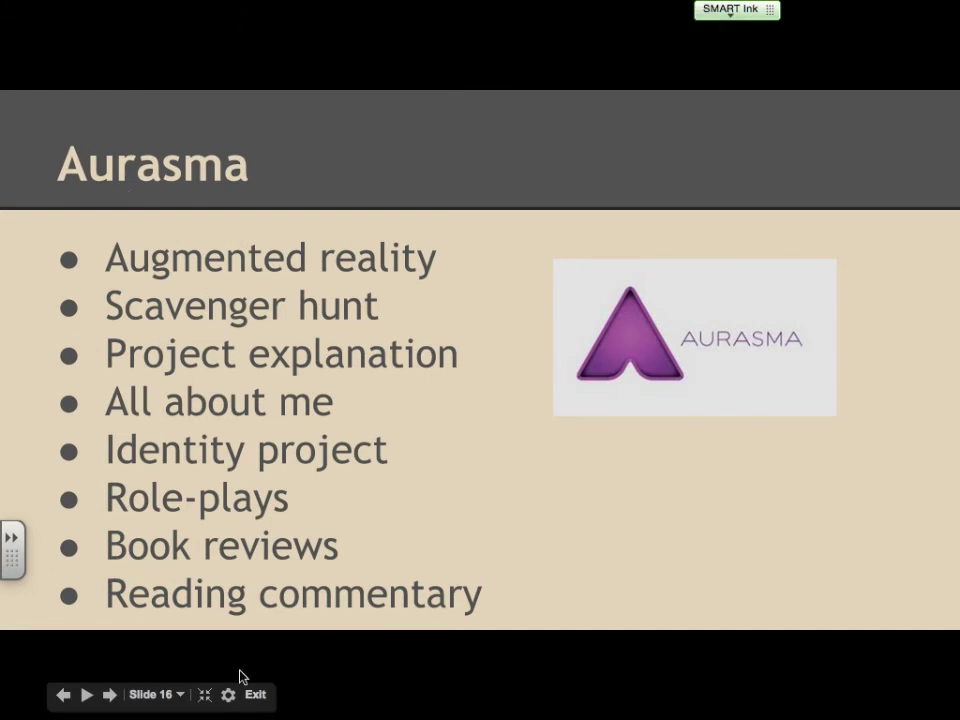
left_click(111, 696)
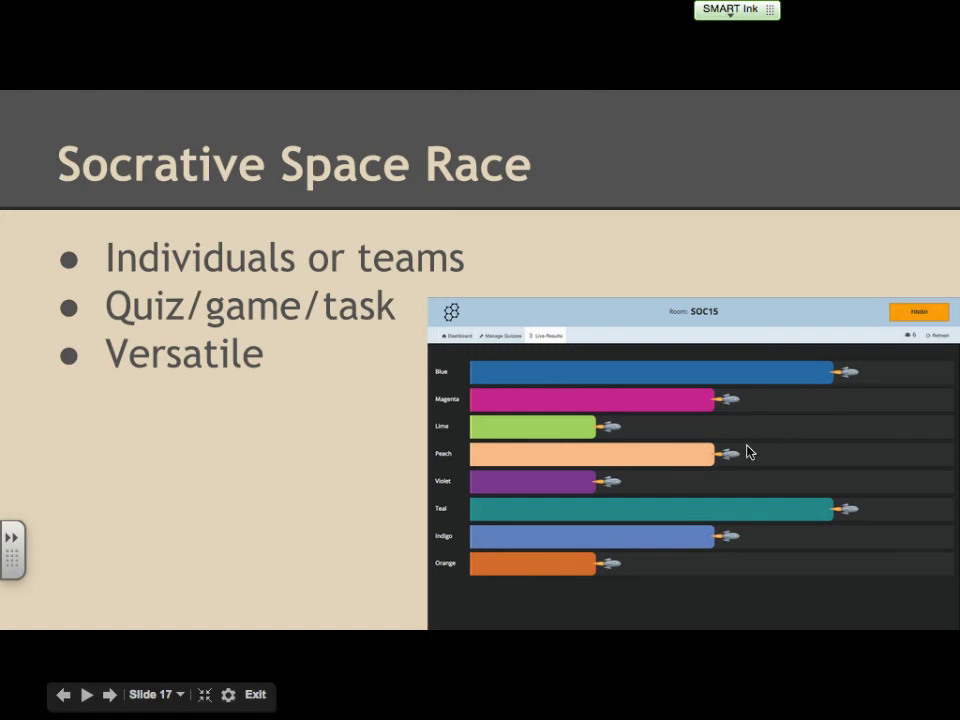
key("Escape")
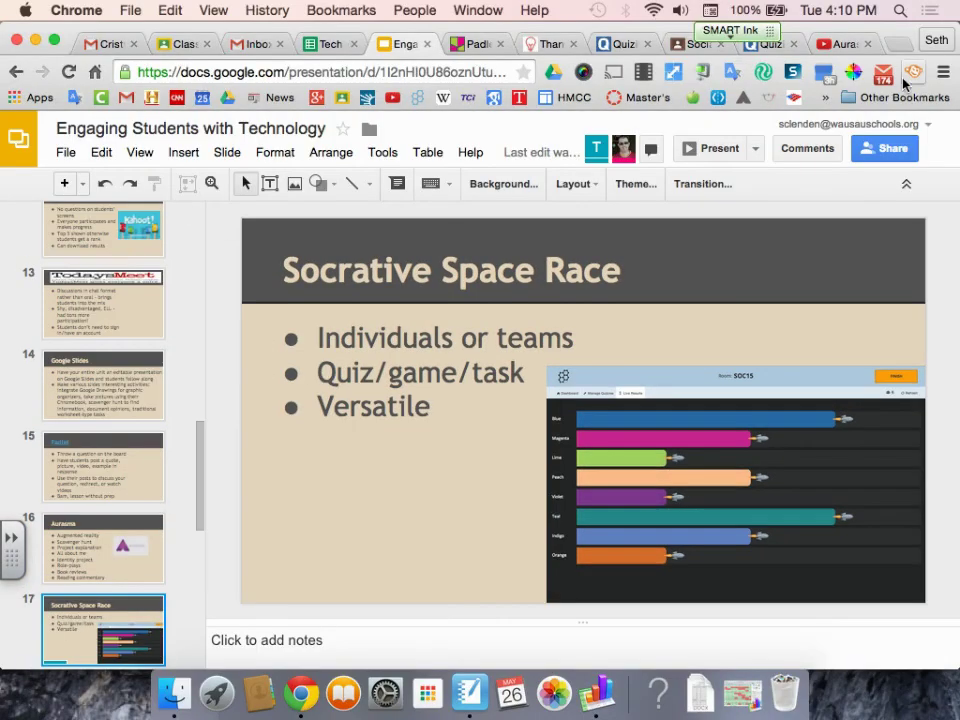
Load socrative.com in a new tab and begin Teacher Login with the school Google account.
left_click(897, 45)
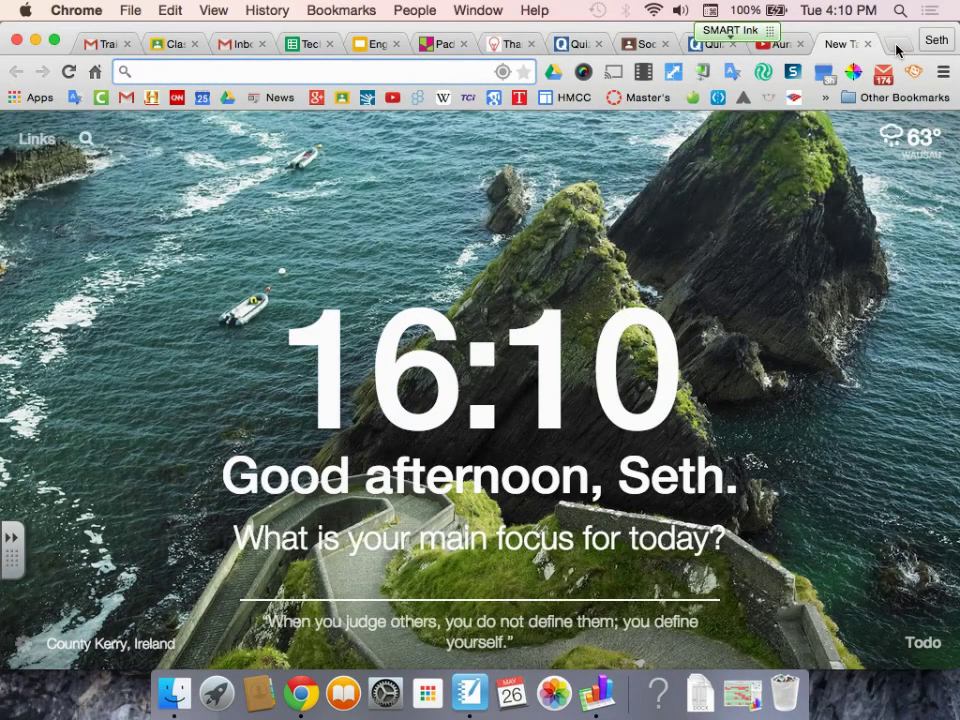
type("socrative.com")
key("Return")
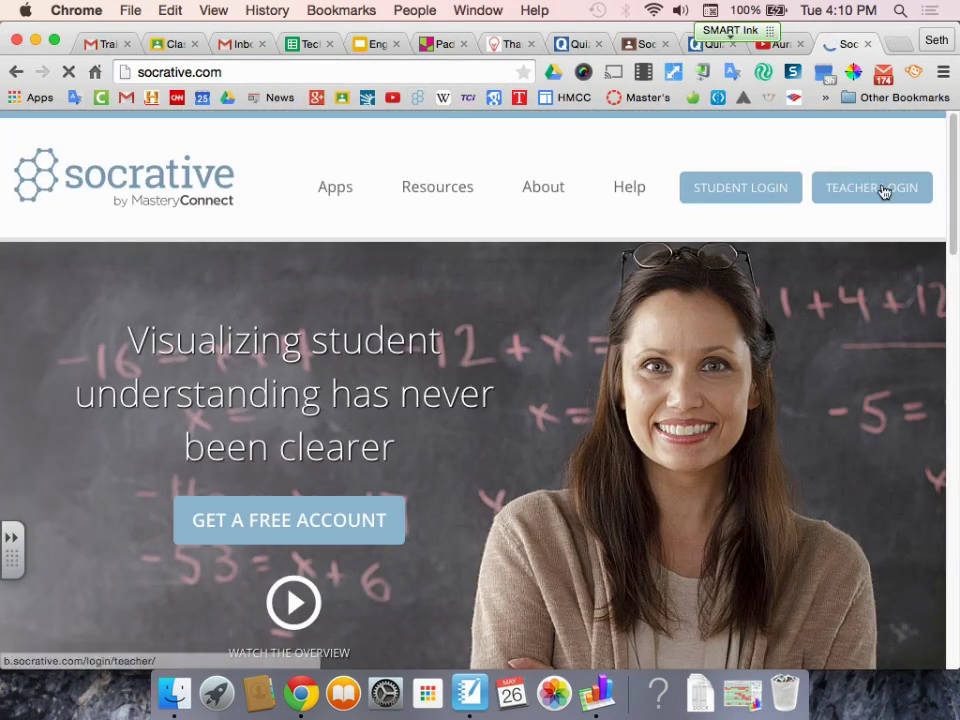
left_click(884, 192)
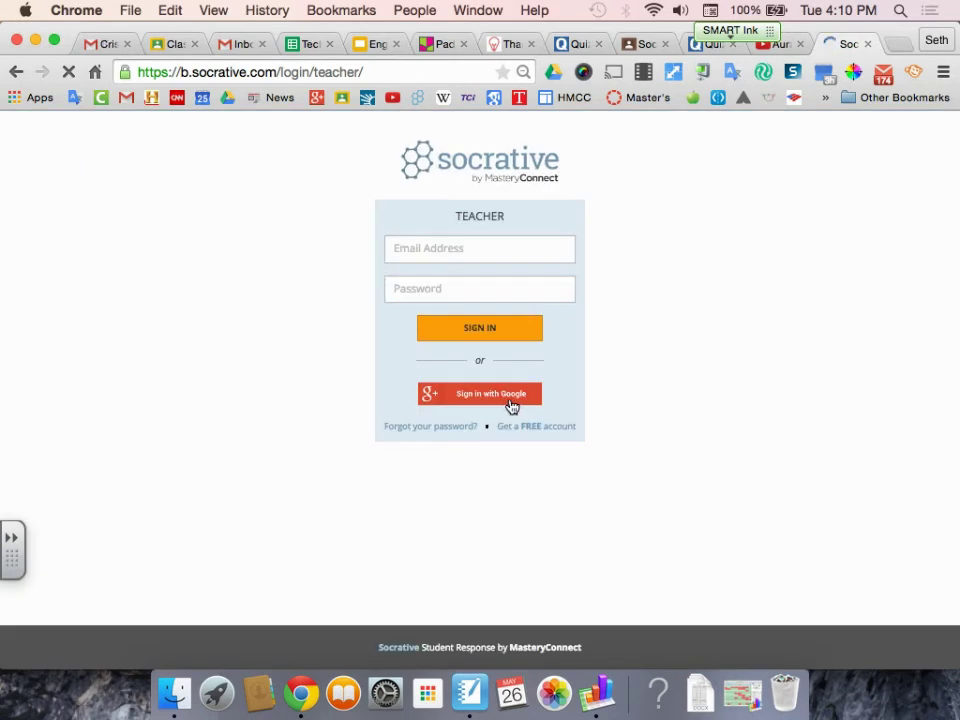
left_click(511, 405)
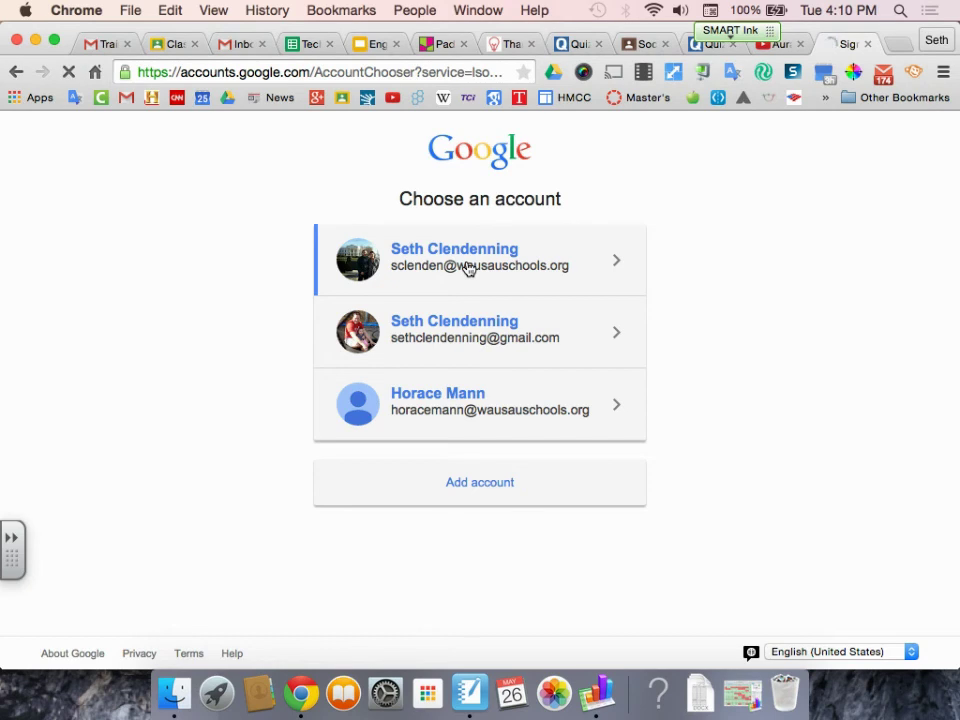
left_click(467, 268)
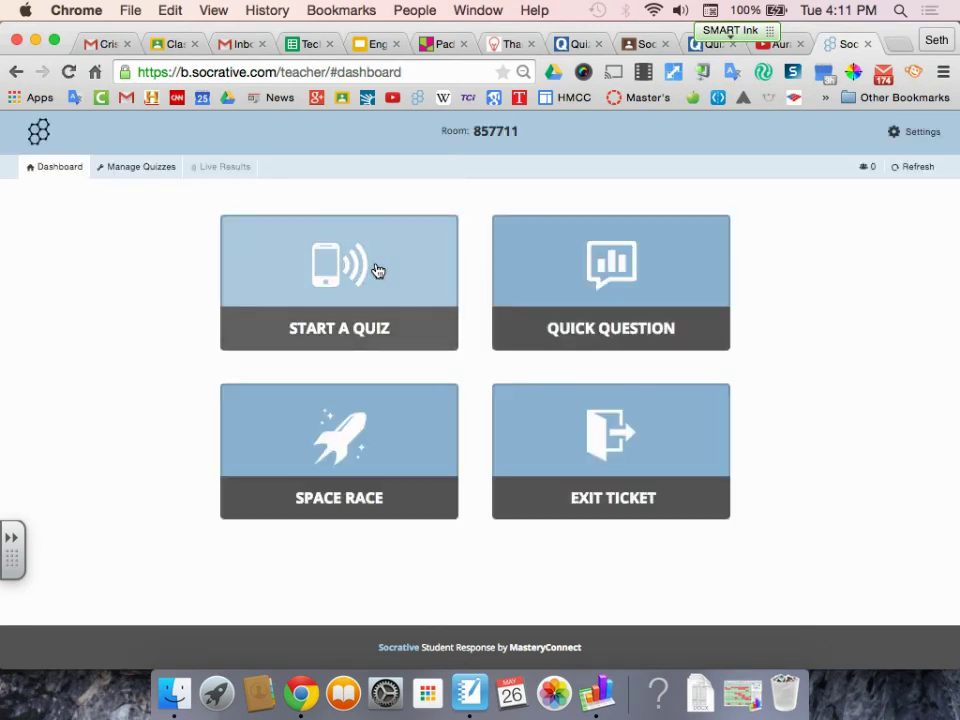
Launch an Exit Ticket quiz and step through its questions #1 to #3.
left_click(377, 271)
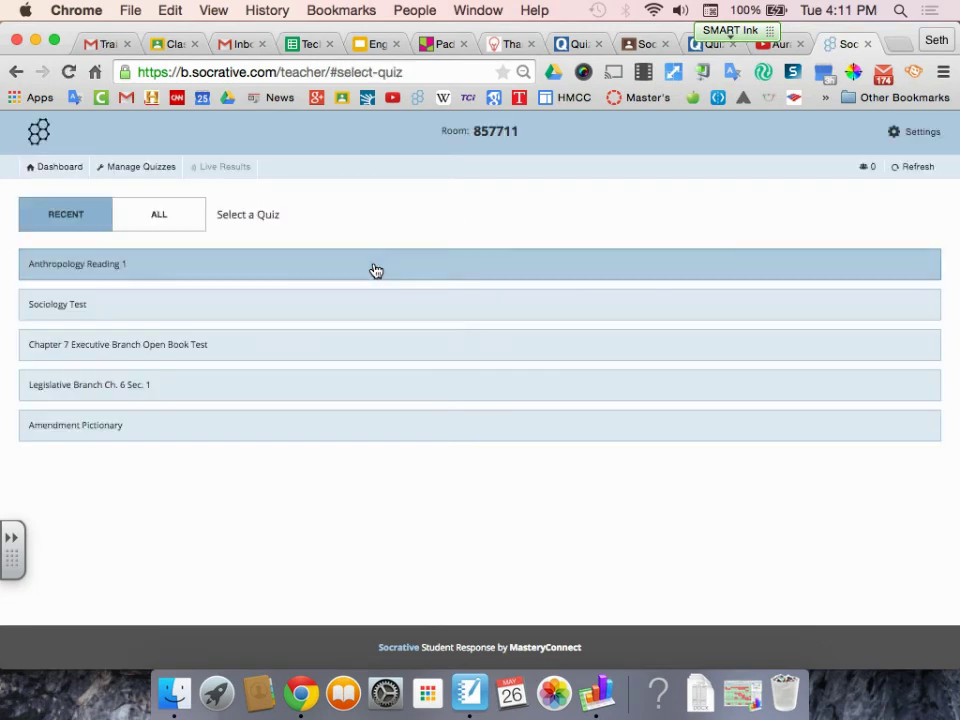
left_click(53, 172)
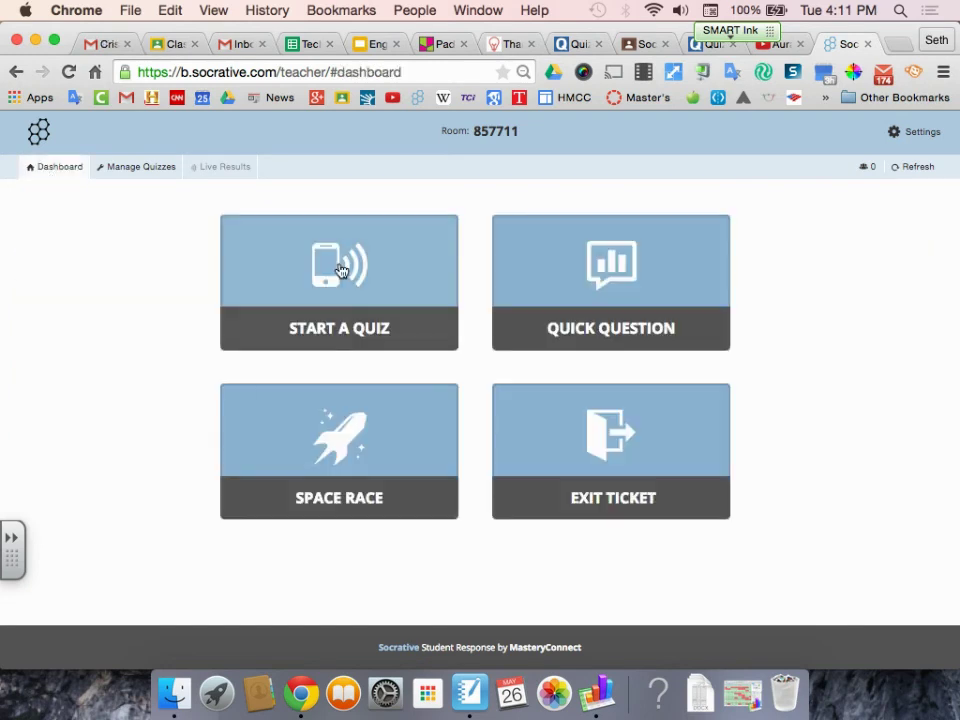
left_click(651, 447)
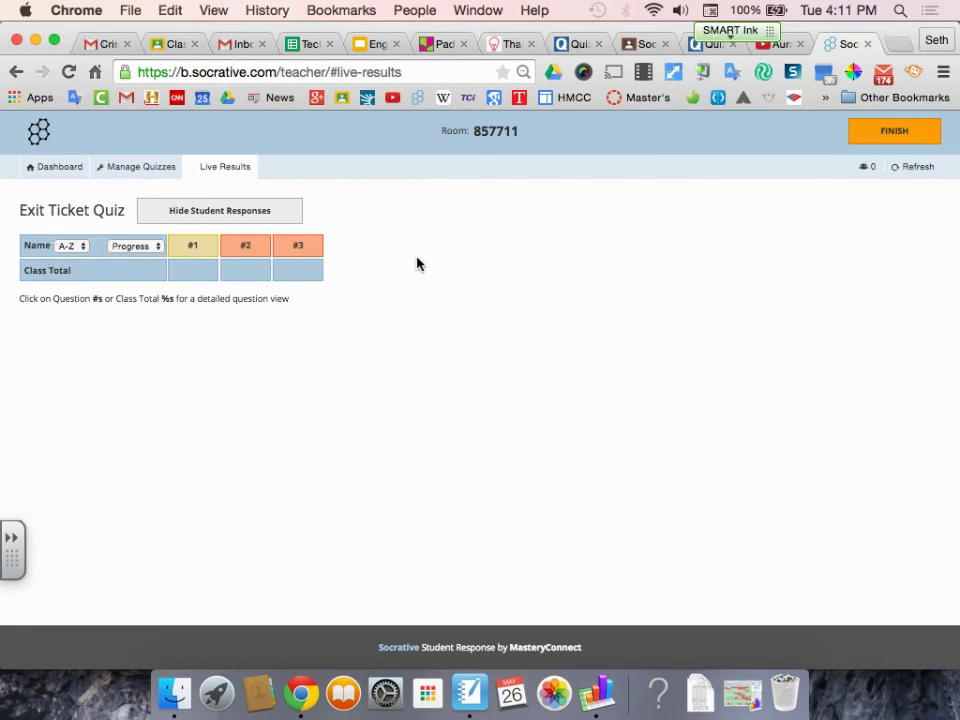
left_click(197, 249)
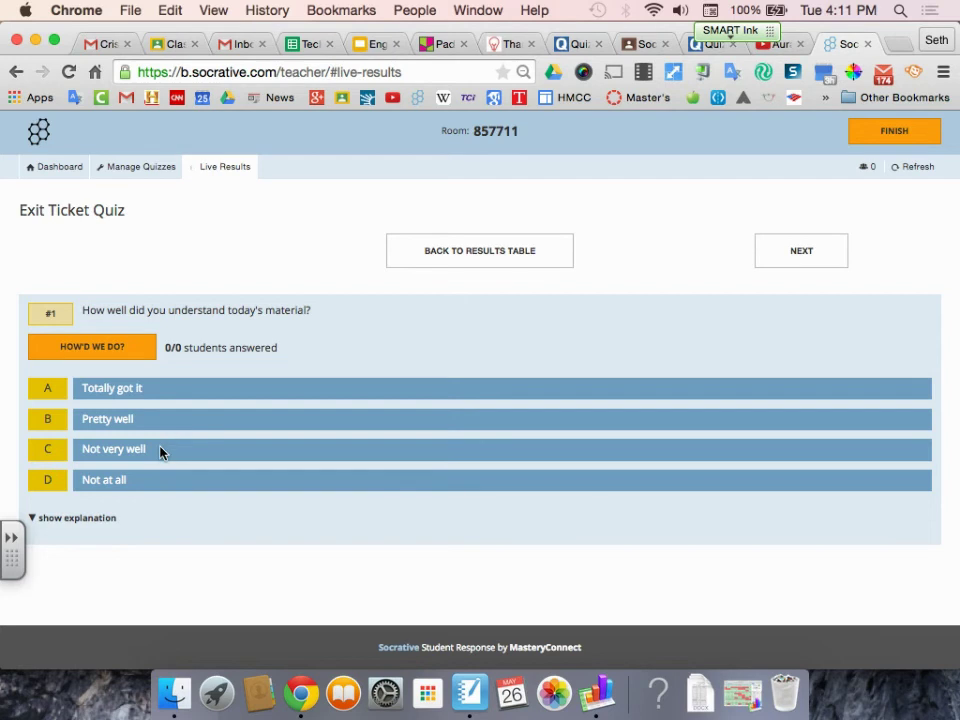
left_click(846, 259)
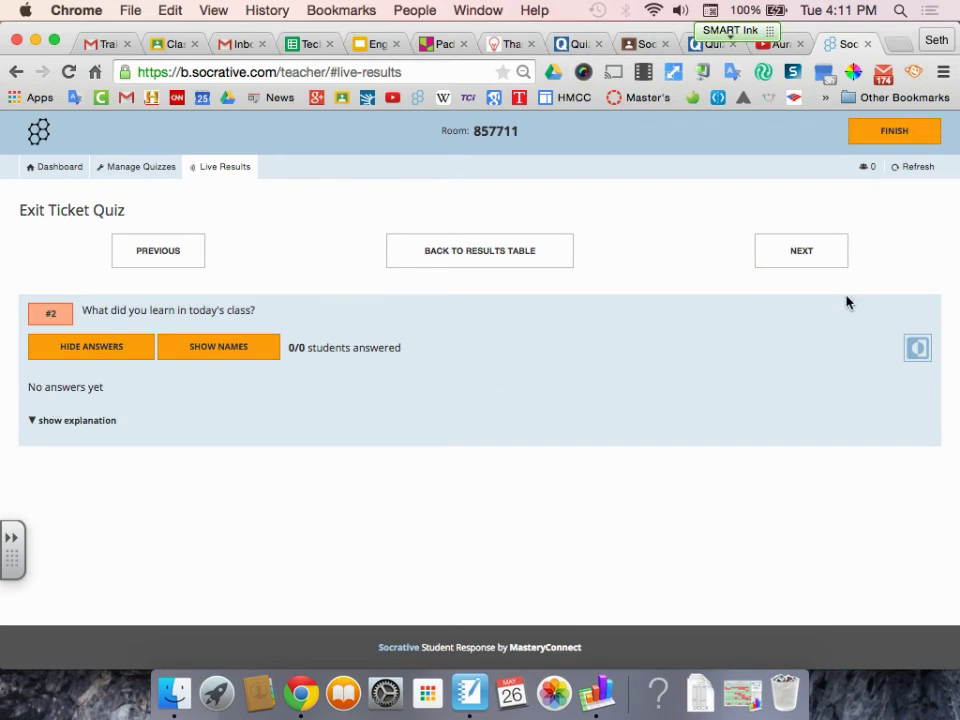
left_click(812, 254)
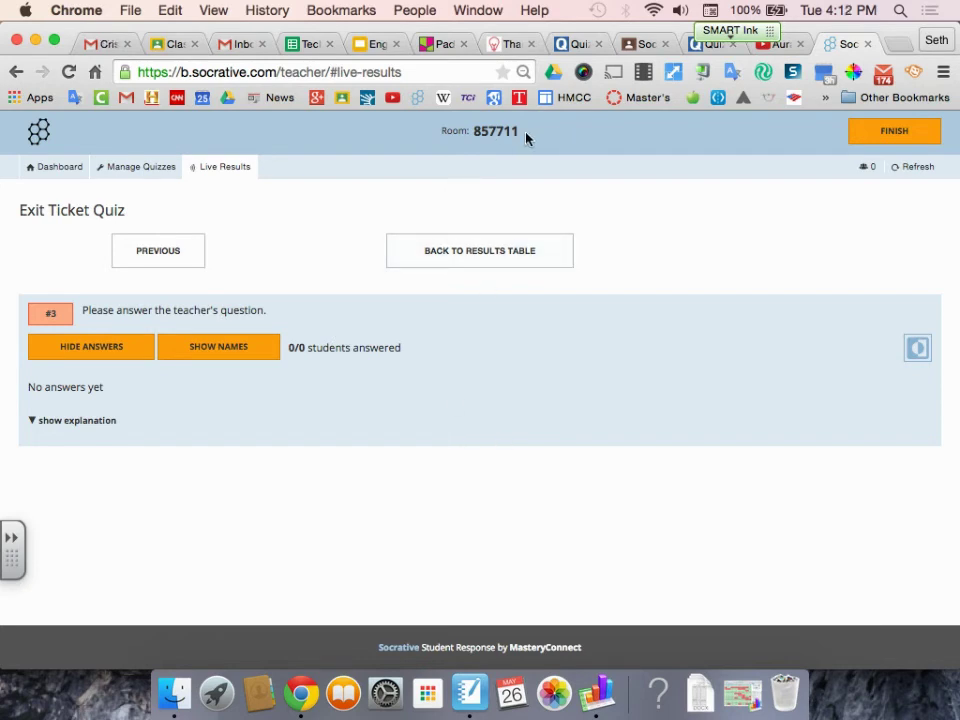
Highlight the room number in the header, return to question #2, and go to Manage Quizzes.
left_click_drag(520, 131, 474, 131)
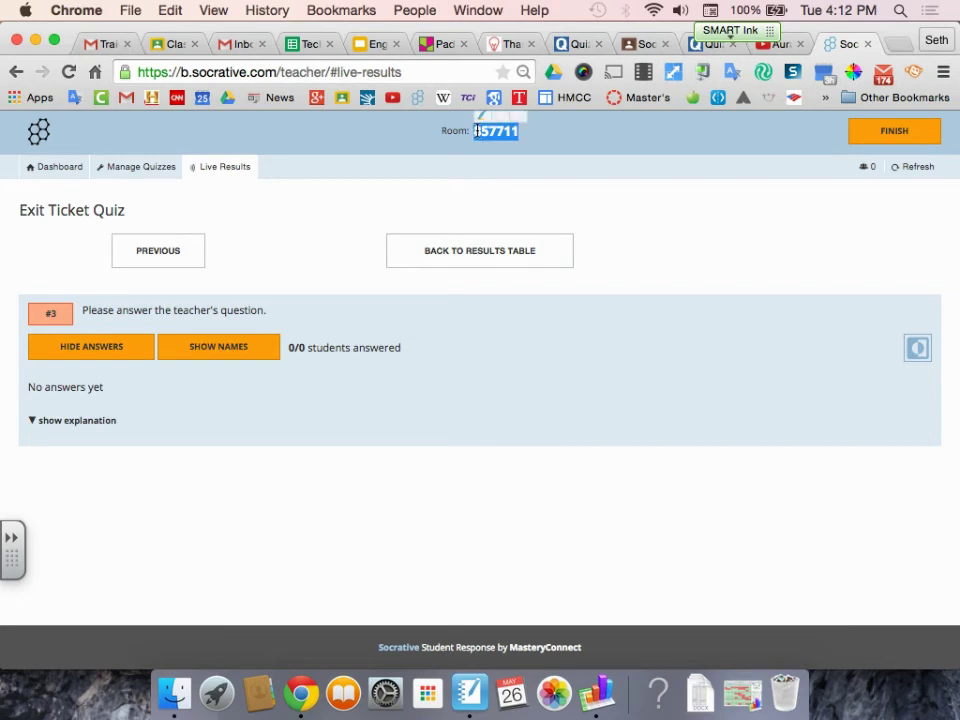
left_click(476, 147)
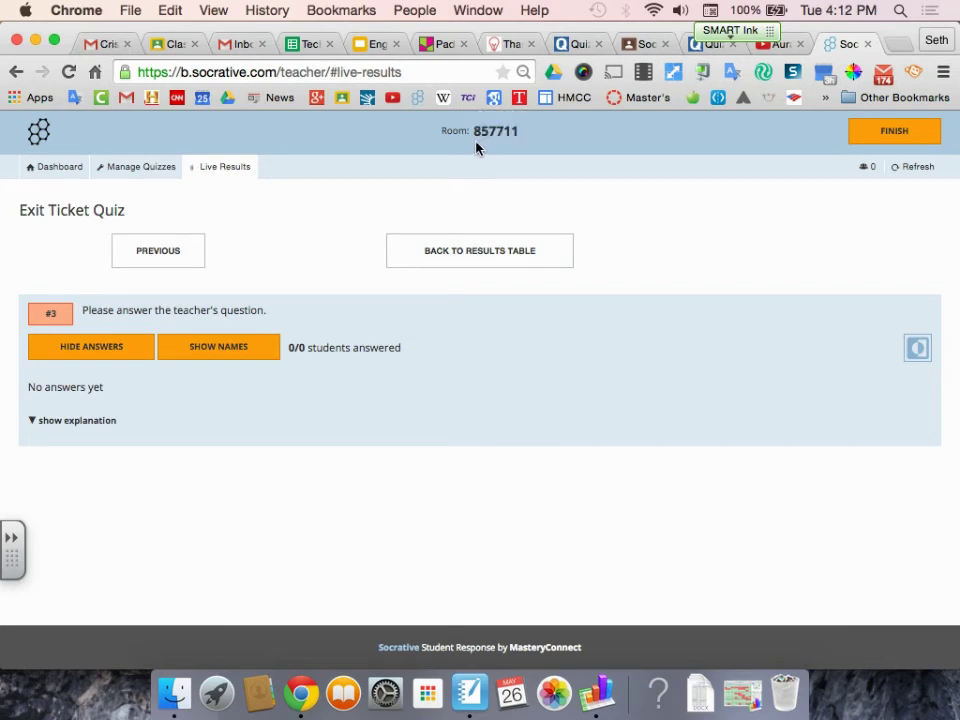
left_click_drag(476, 131, 517, 135)
left_click(165, 262)
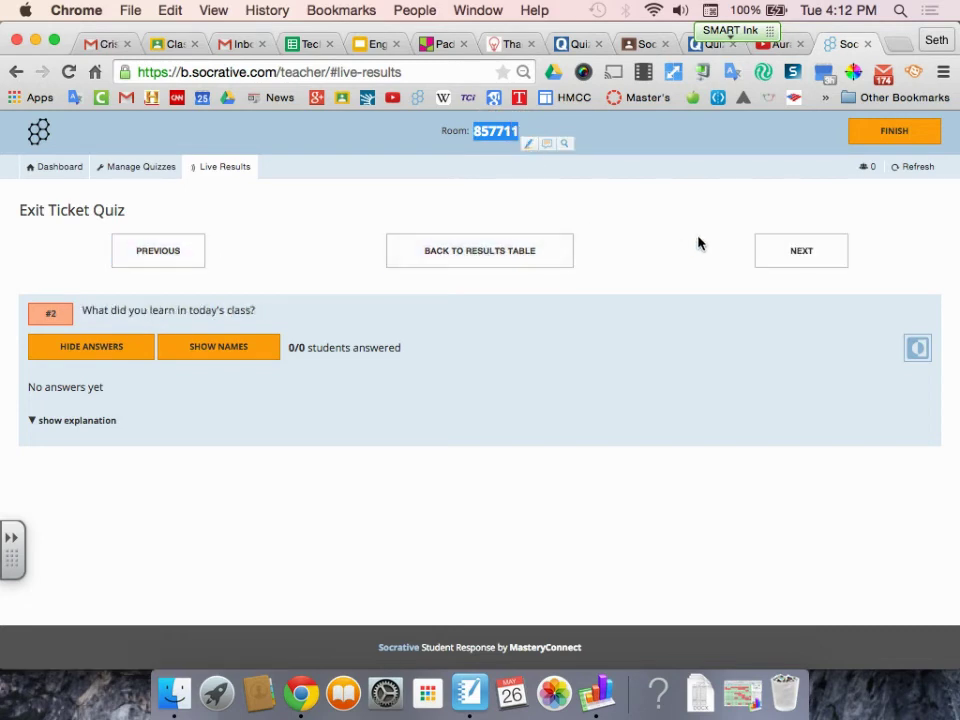
left_click(140, 170)
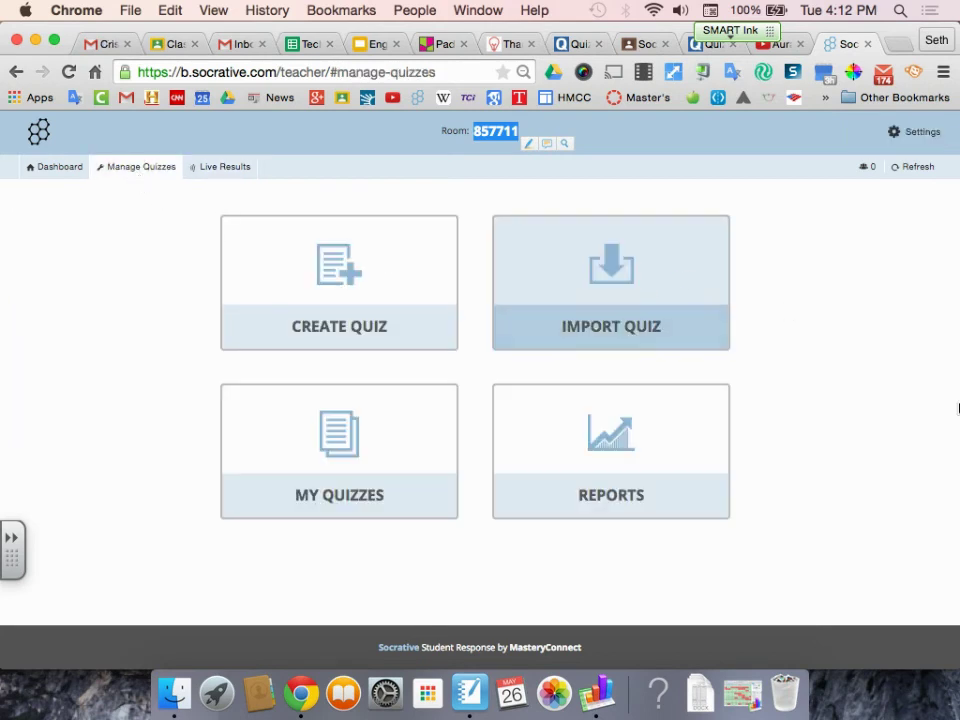
Set up a Space Race using the Anthropology Test quiz with 2 teams and start it.
left_click(76, 166)
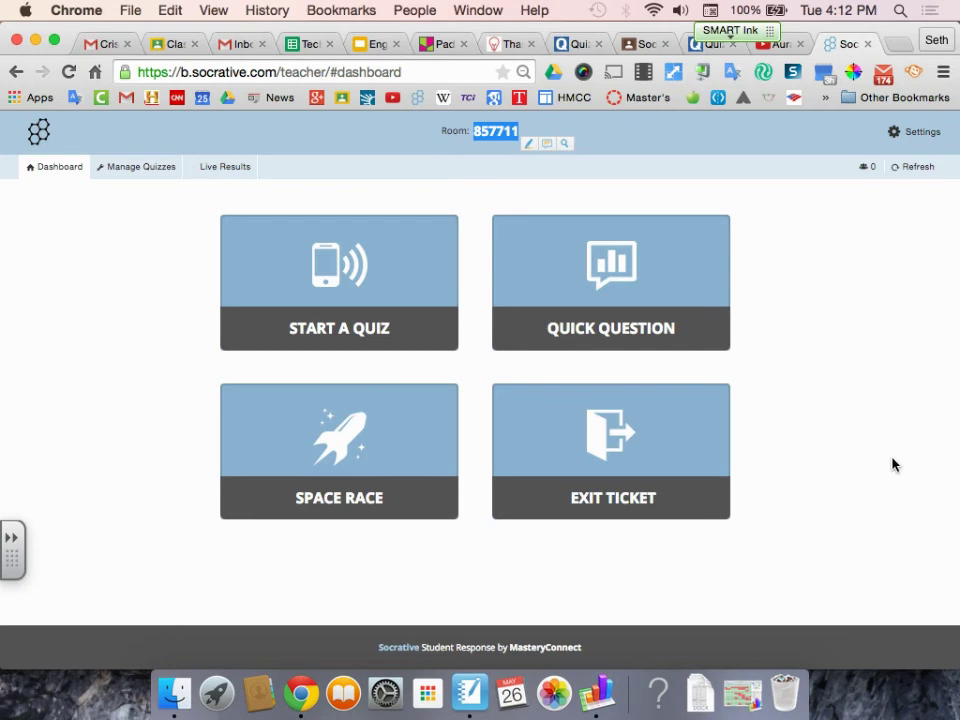
left_click(319, 420)
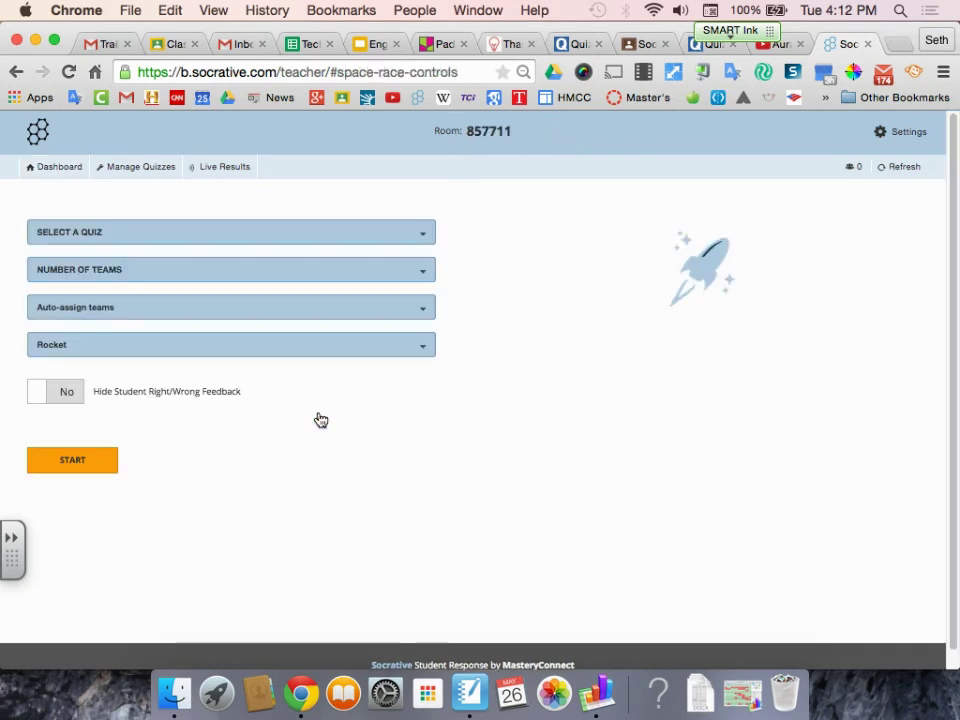
left_click(128, 233)
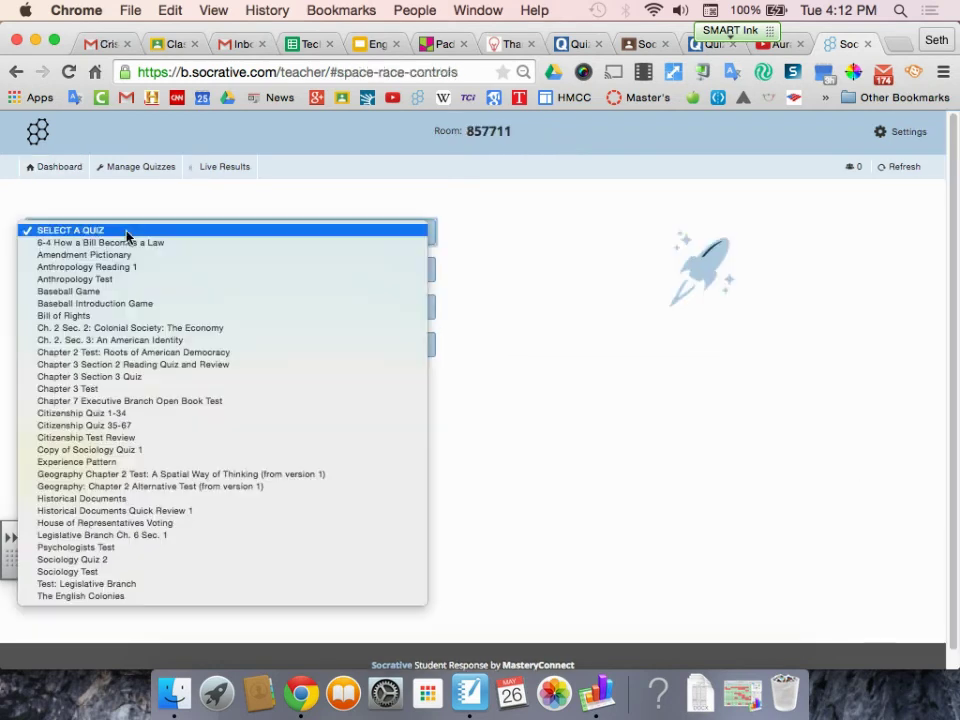
left_click(128, 281)
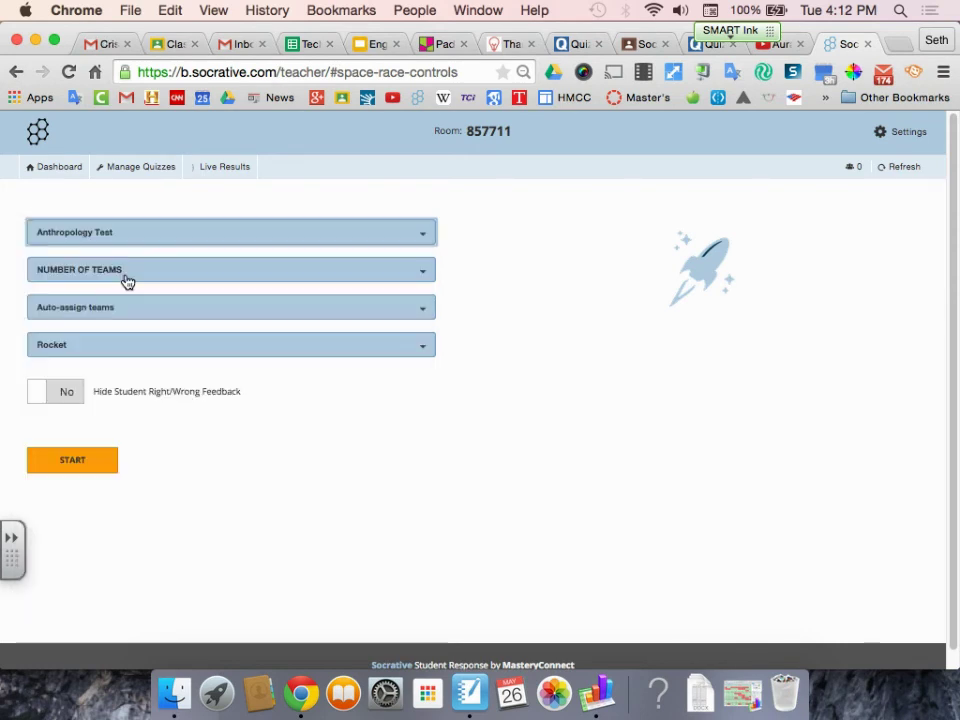
left_click(315, 275)
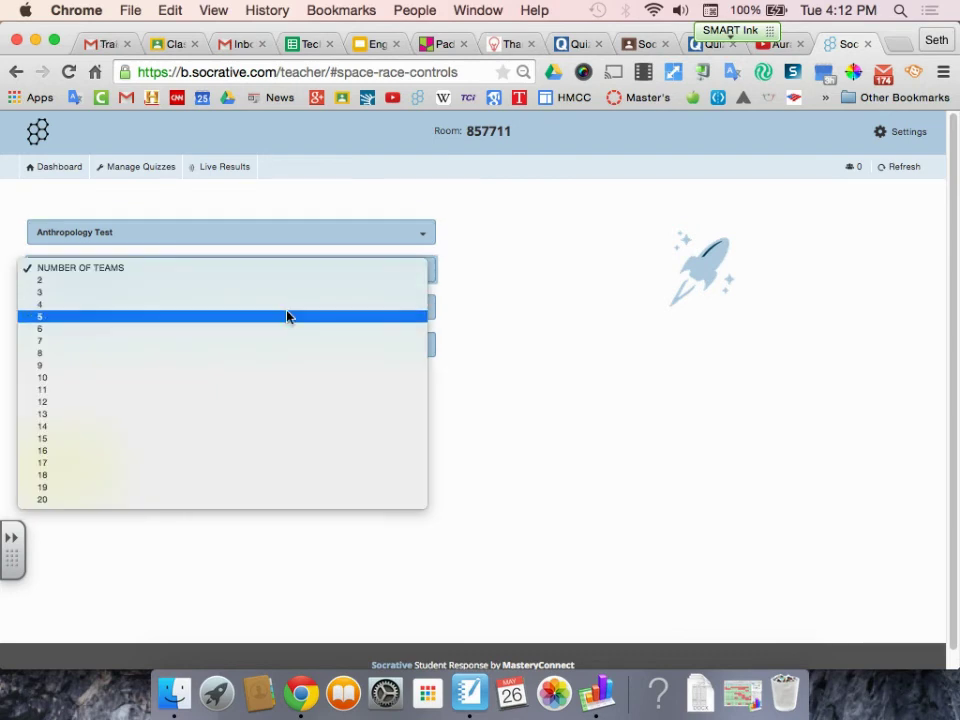
left_click(272, 281)
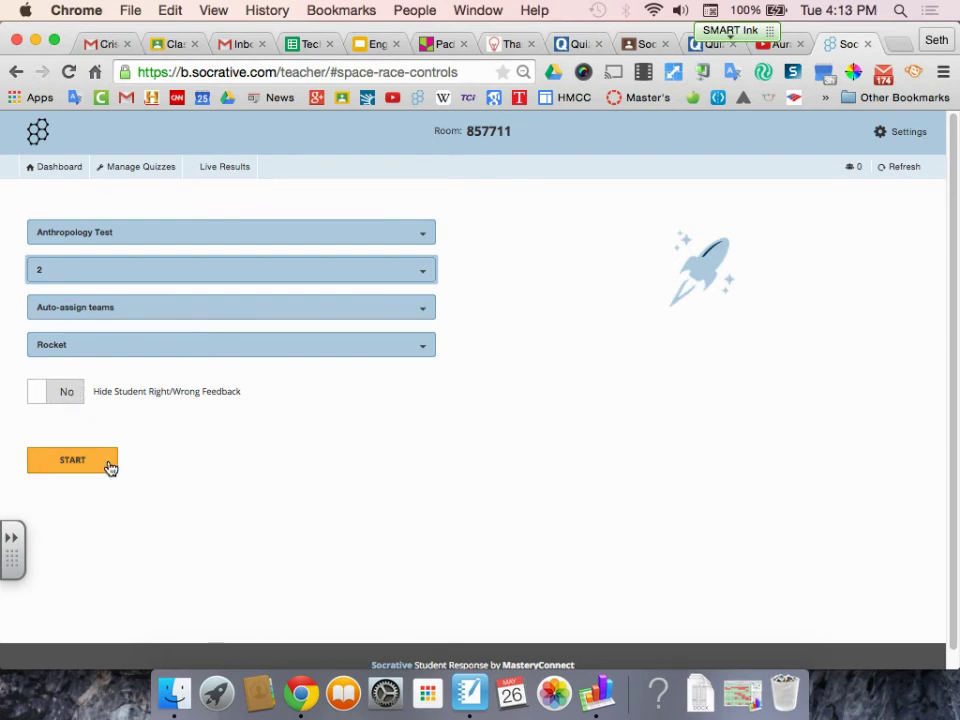
left_click(72, 462)
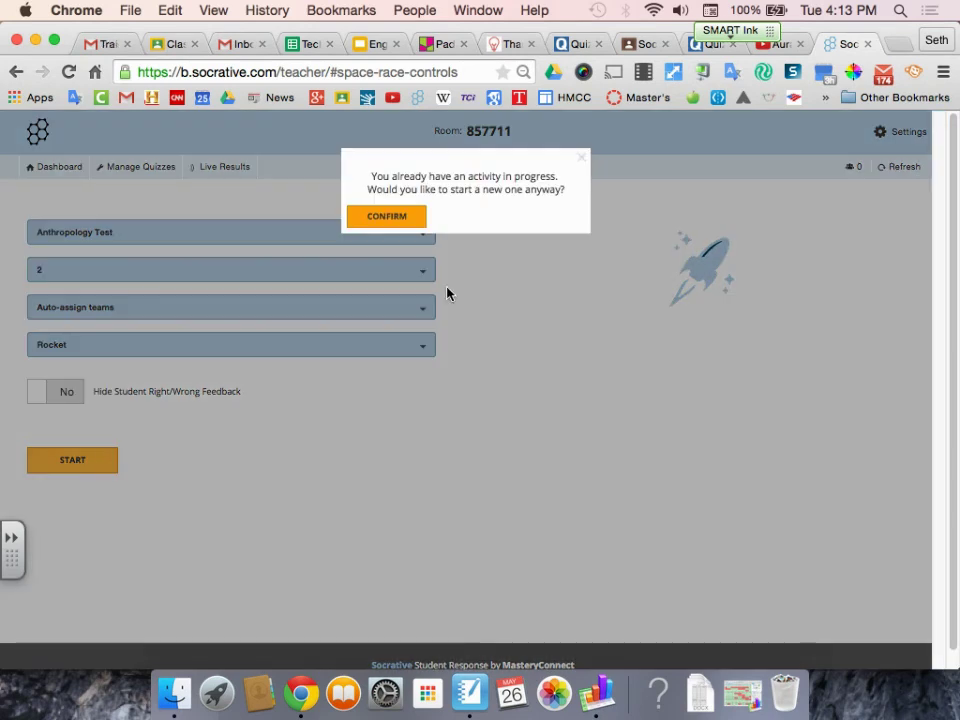
left_click(409, 217)
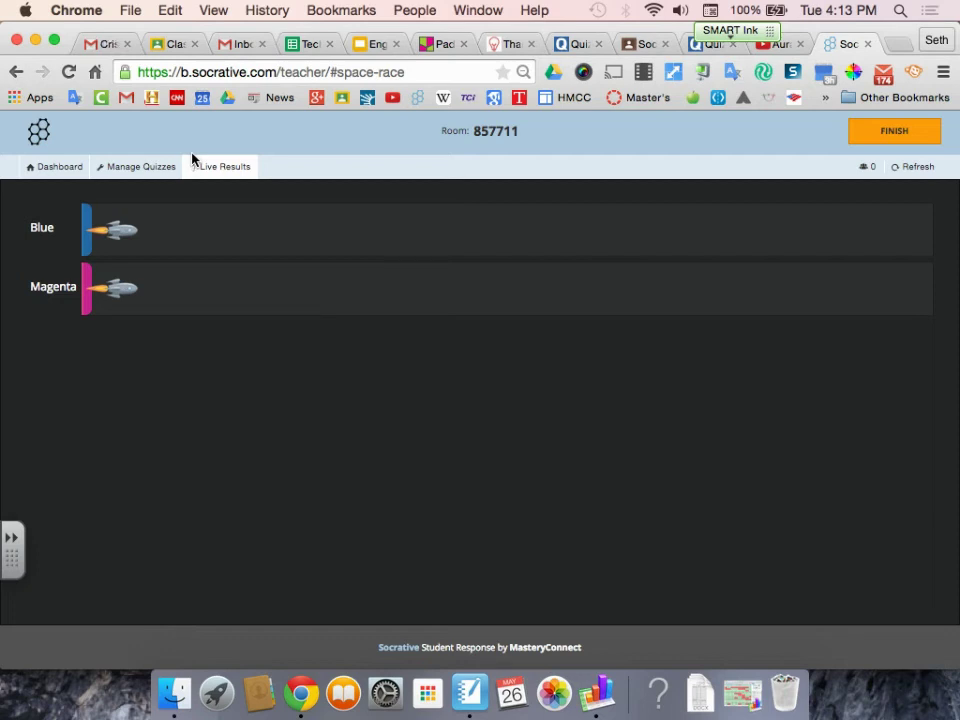
left_click(435, 74)
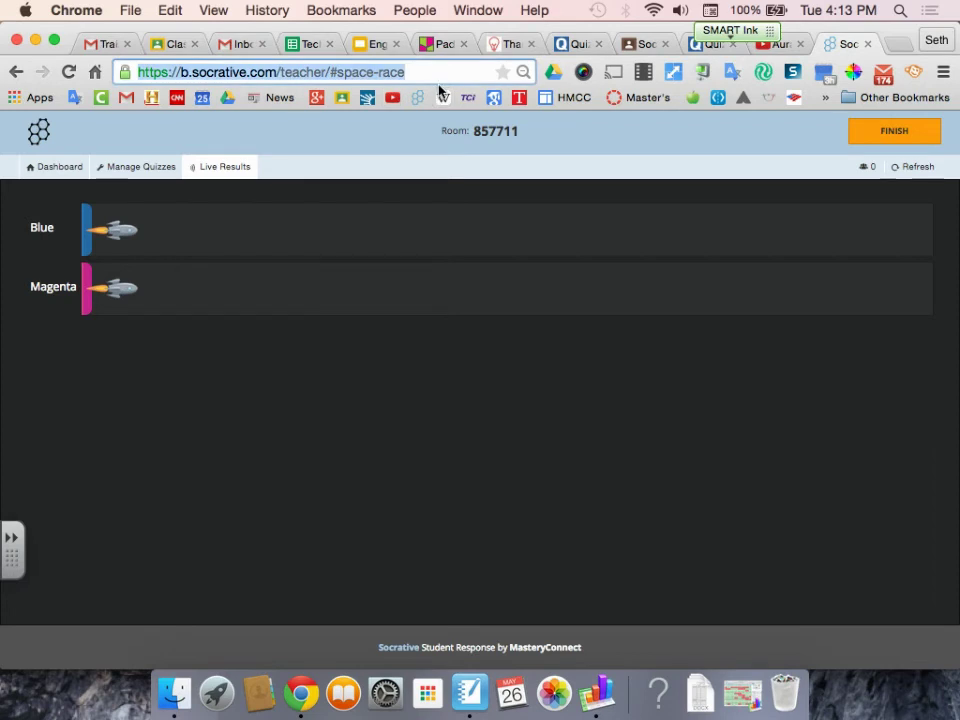
Open m.socrative.com in a new Chrome tab, fixing typos in the address.
left_click(902, 43)
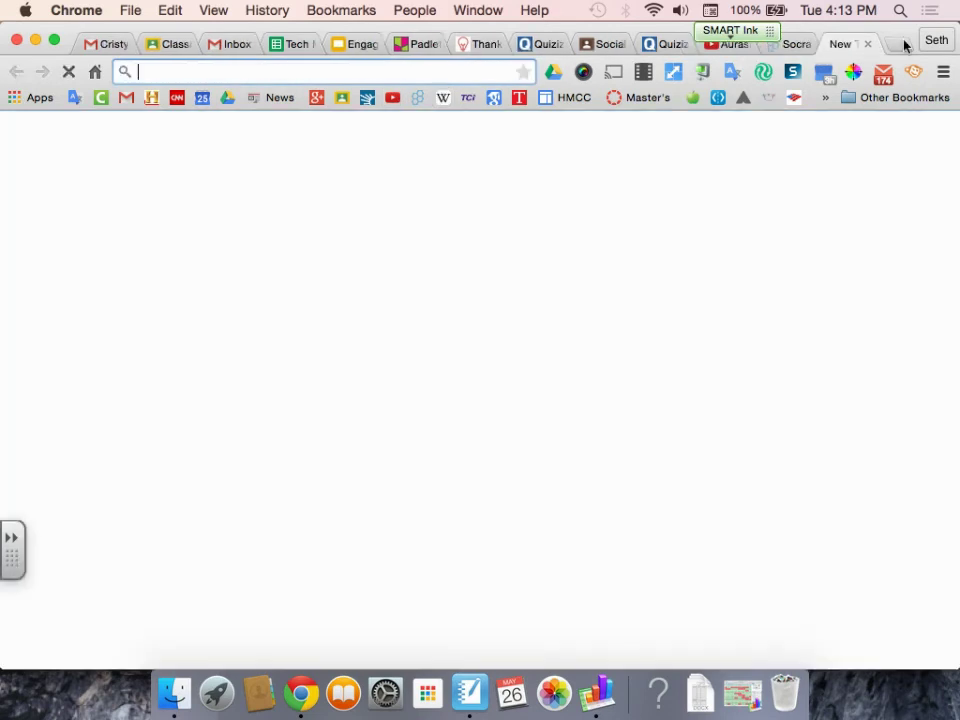
type("j")
key("BackSpace")
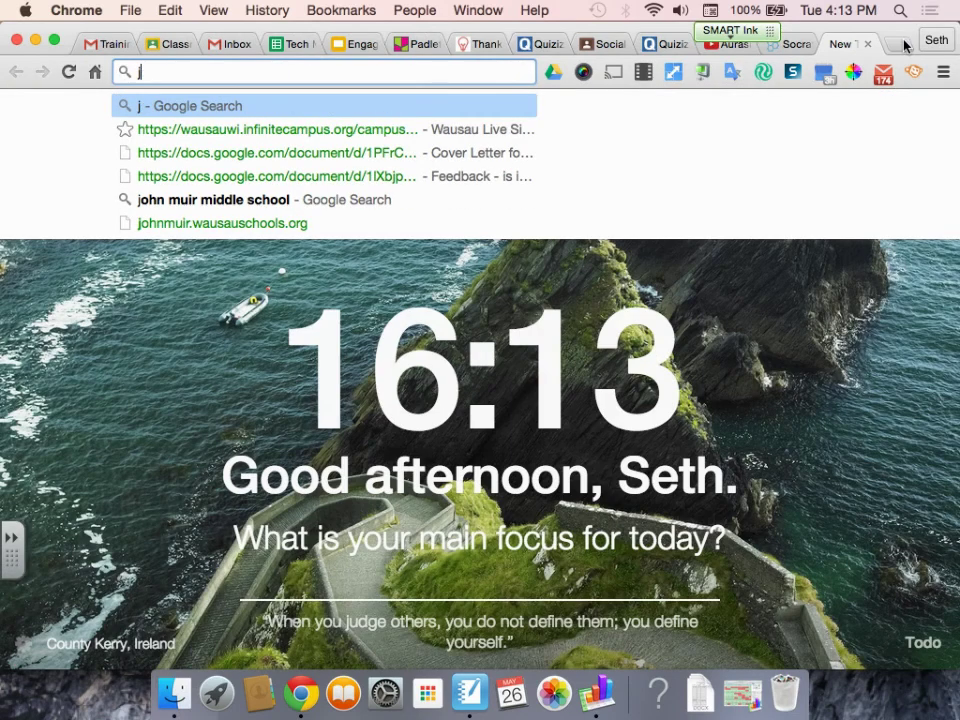
key("BackSpace")
type("m.s")
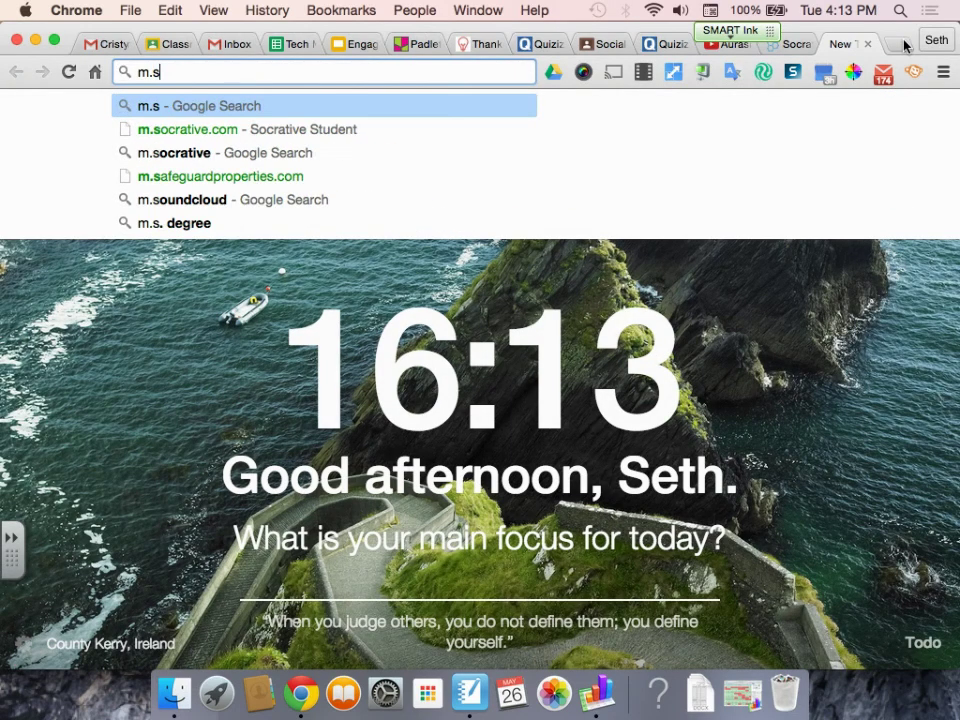
type("ocrtiv")
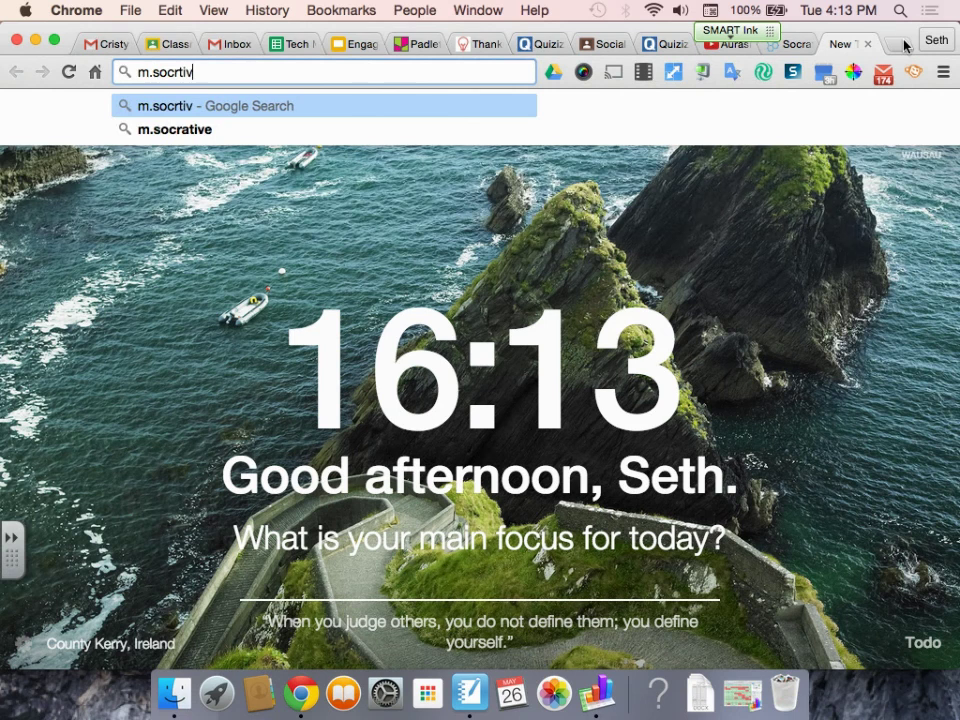
key("BackSpace")
key("BackSpace")
key("BackSpace")
type("ative.com")
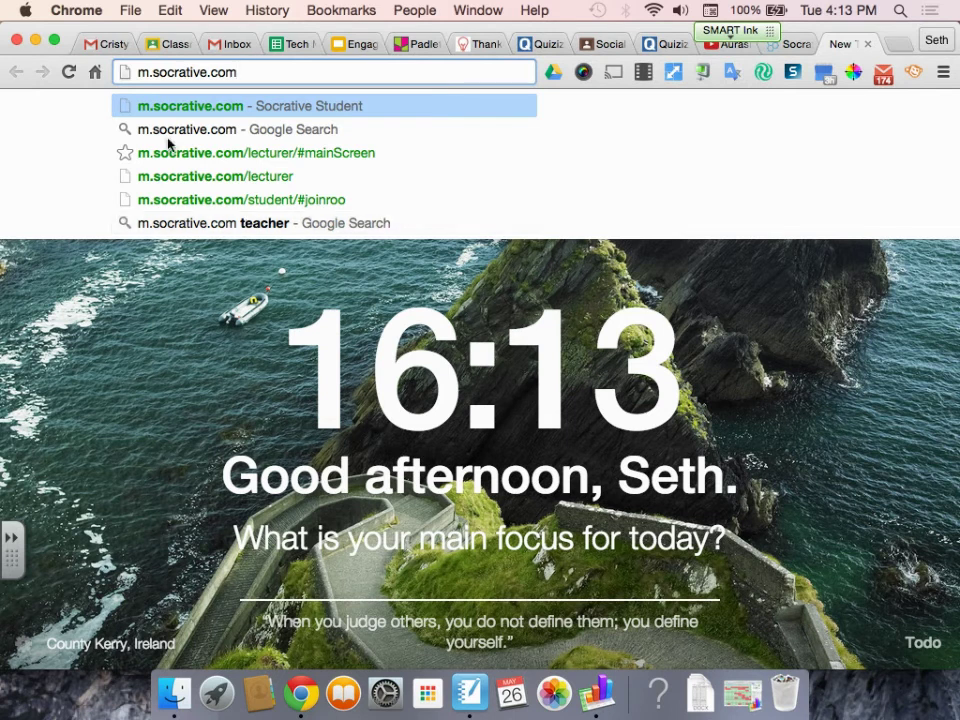
left_click(139, 72)
key("Delete")
key("Delete")
type("t")
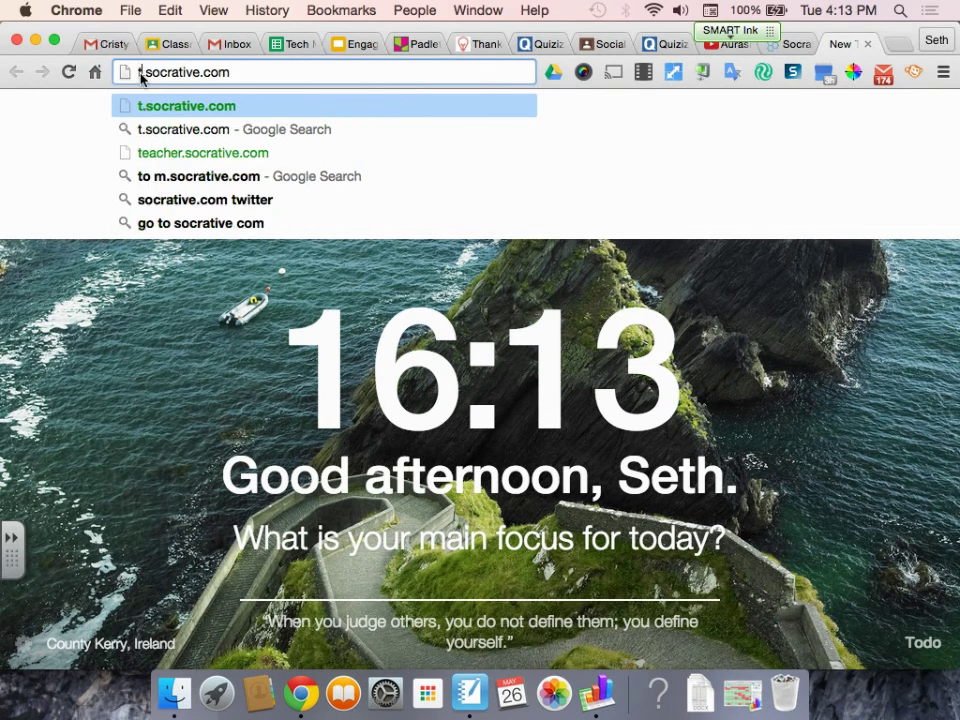
key("BackSpace")
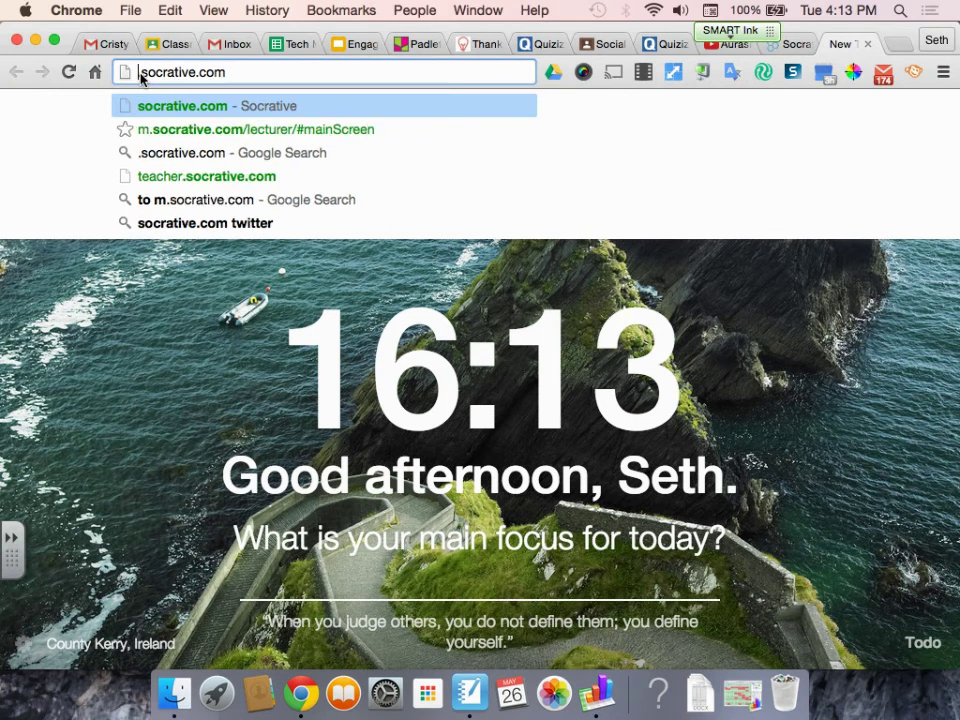
type("m.")
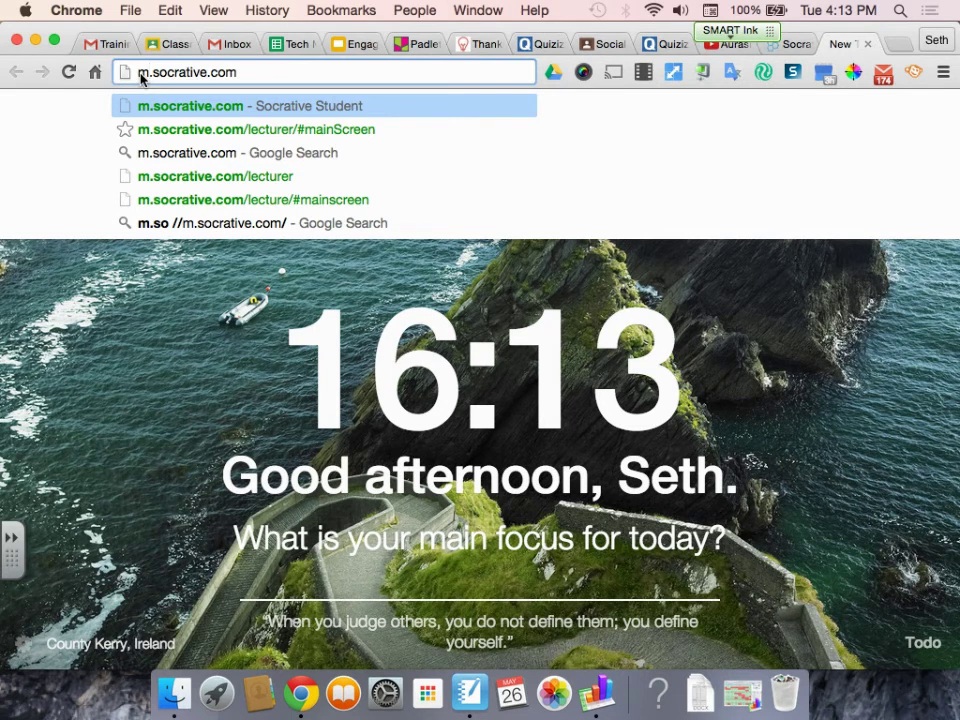
key("Return")
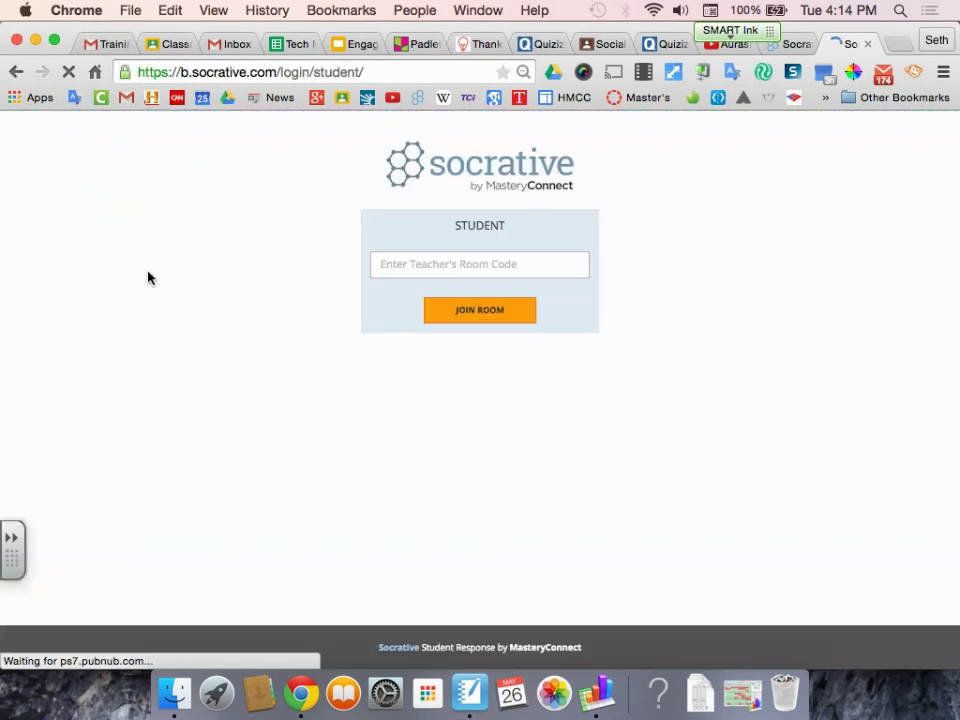
Browse through the pages of the Chrome App Launcher, then close it.
left_click(429, 692)
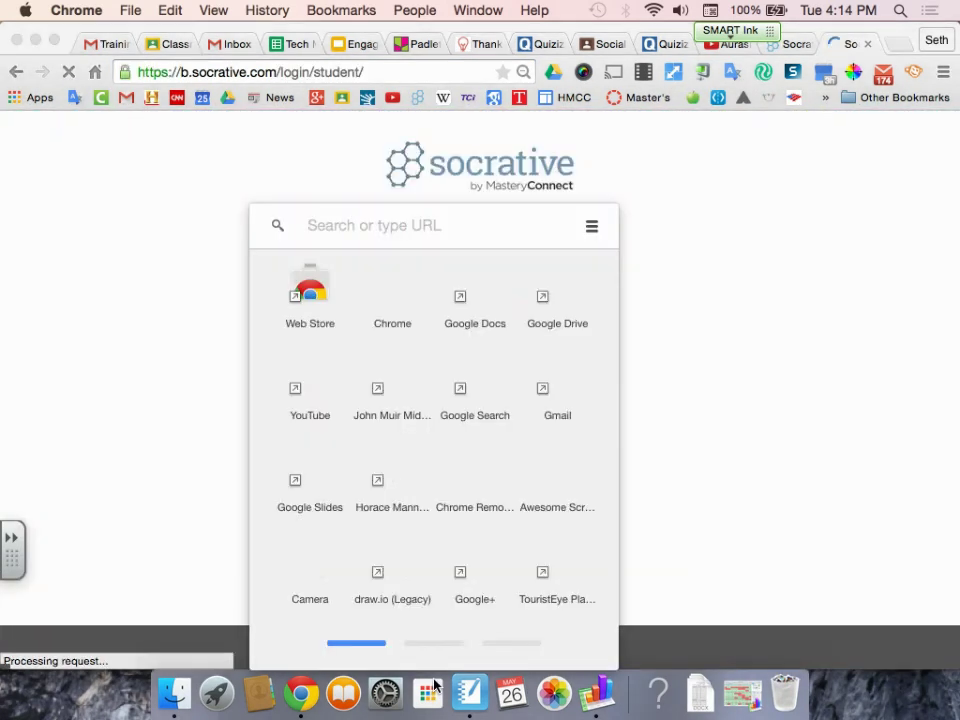
left_click(450, 645)
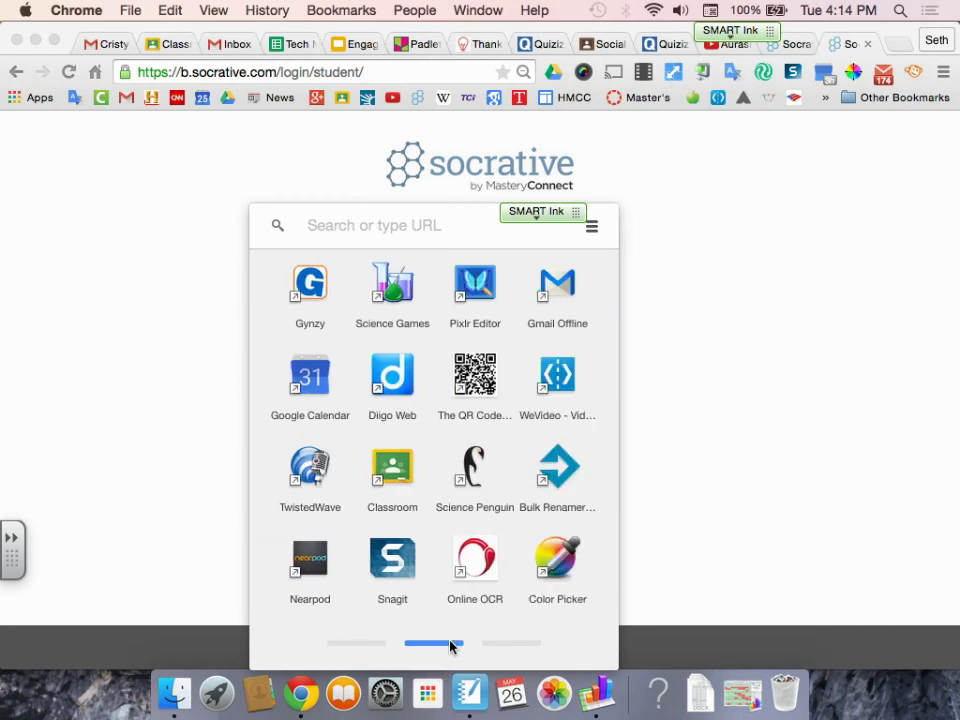
left_click(535, 641)
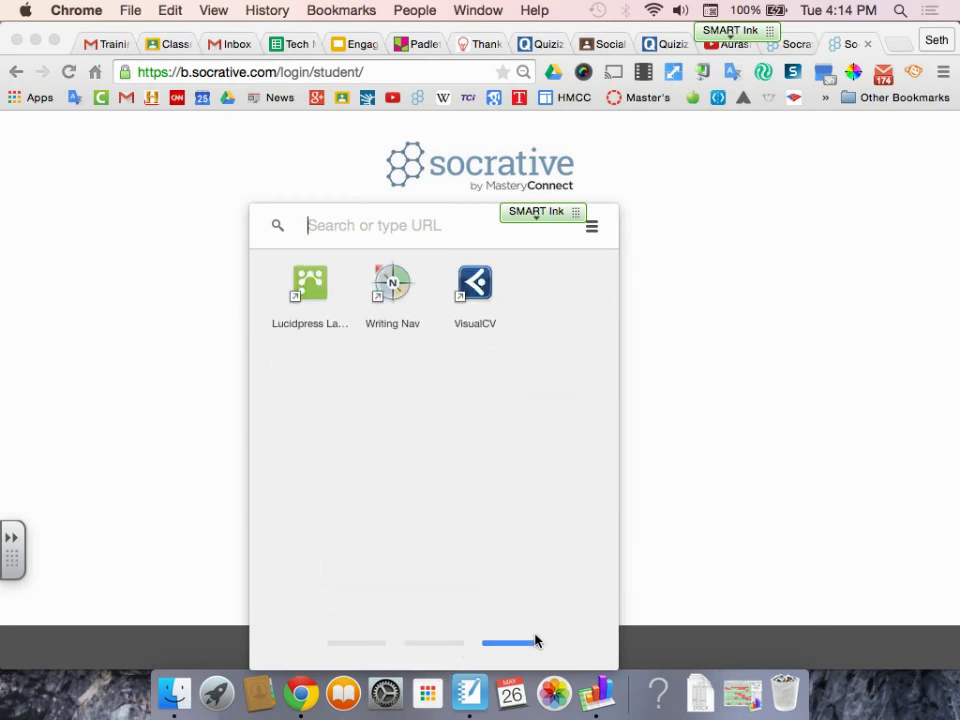
left_click(454, 645)
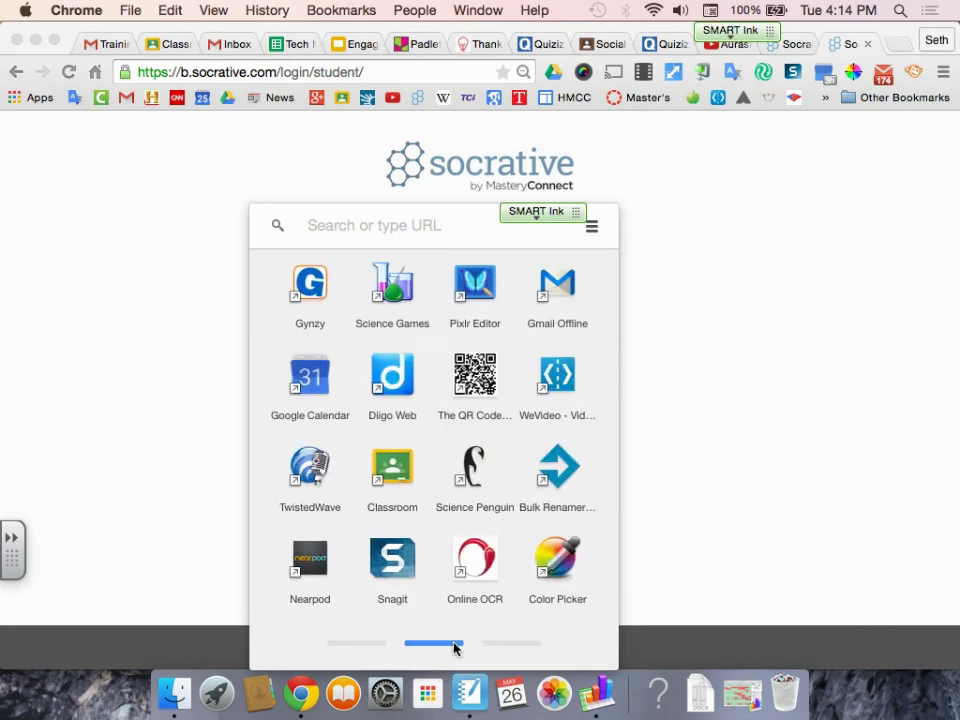
left_click(345, 645)
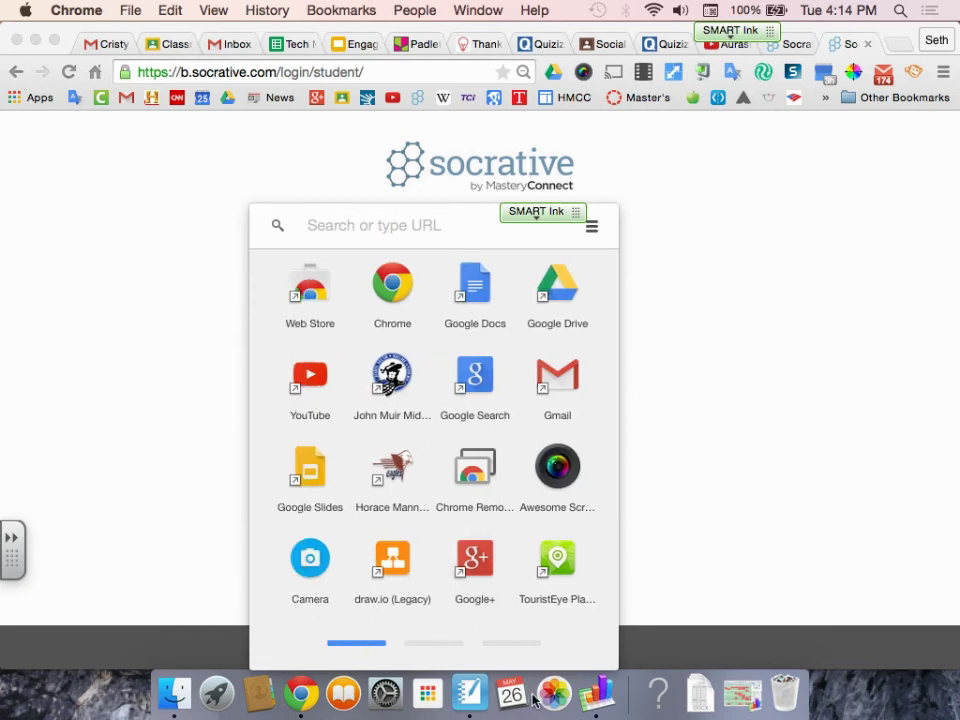
left_click(428, 690)
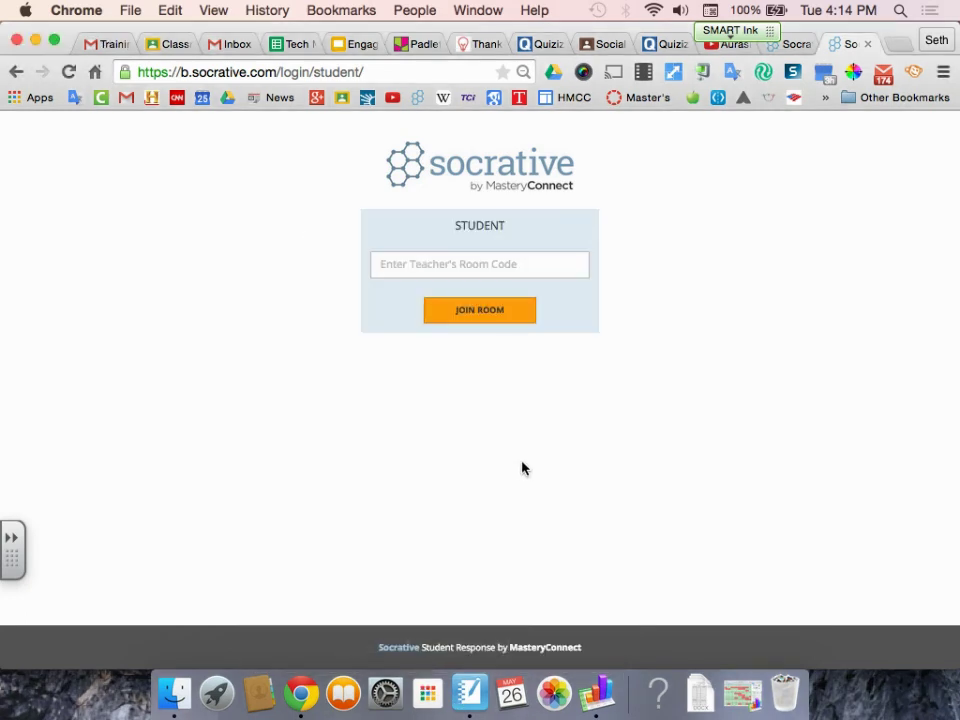
left_click(491, 263)
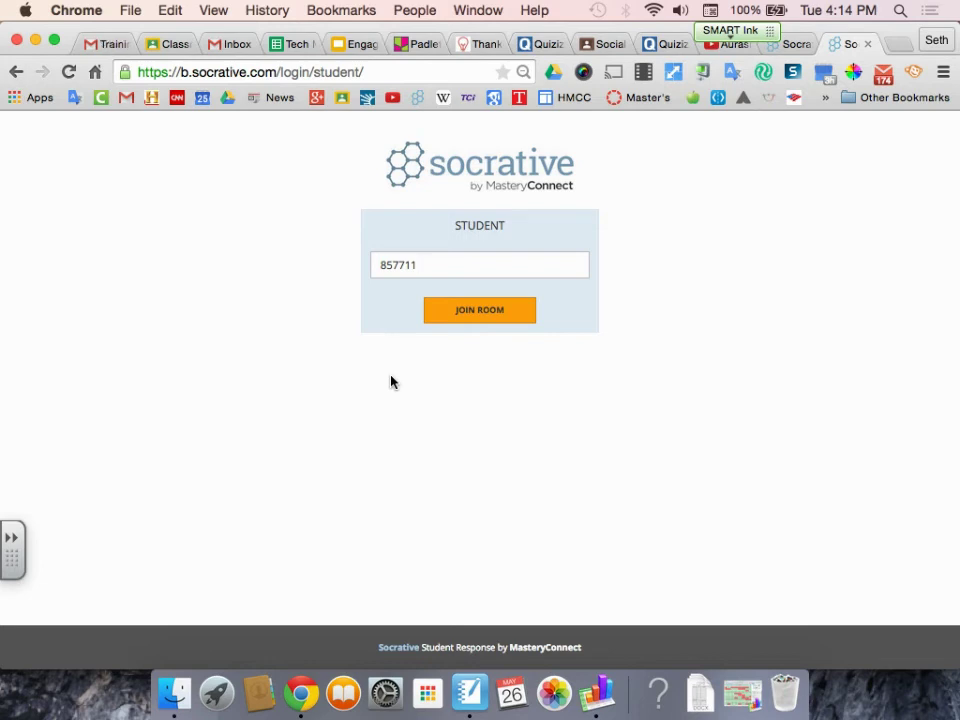
left_click(796, 44)
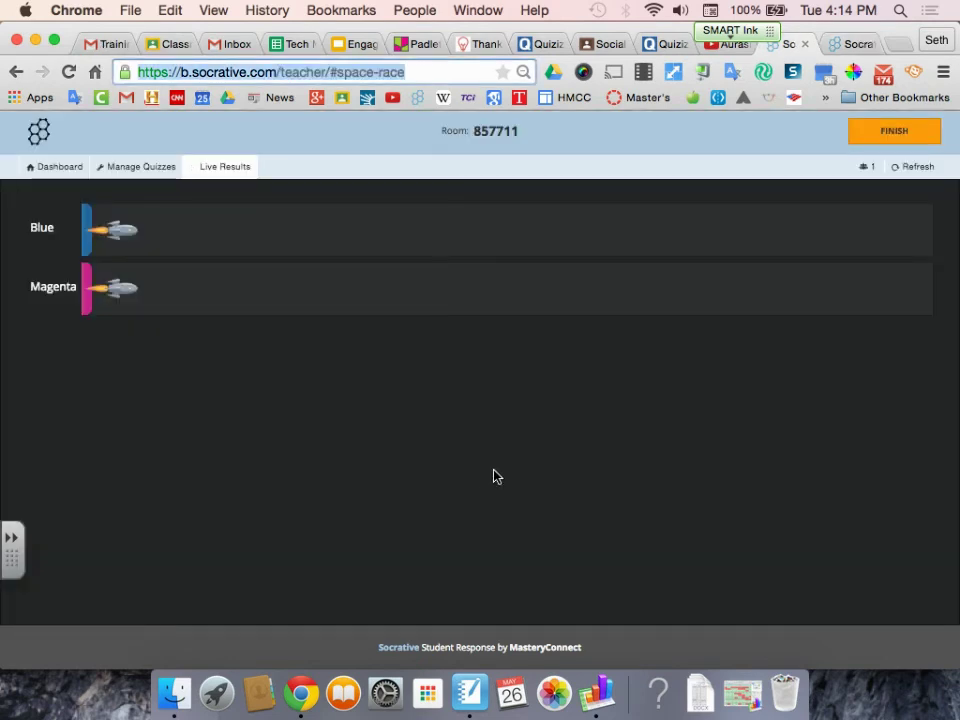
In the student login tab, replace the address with m.socrative.com.
left_click(845, 44)
left_click(395, 70)
left_click(395, 70)
left_click_drag(396, 71, 138, 72)
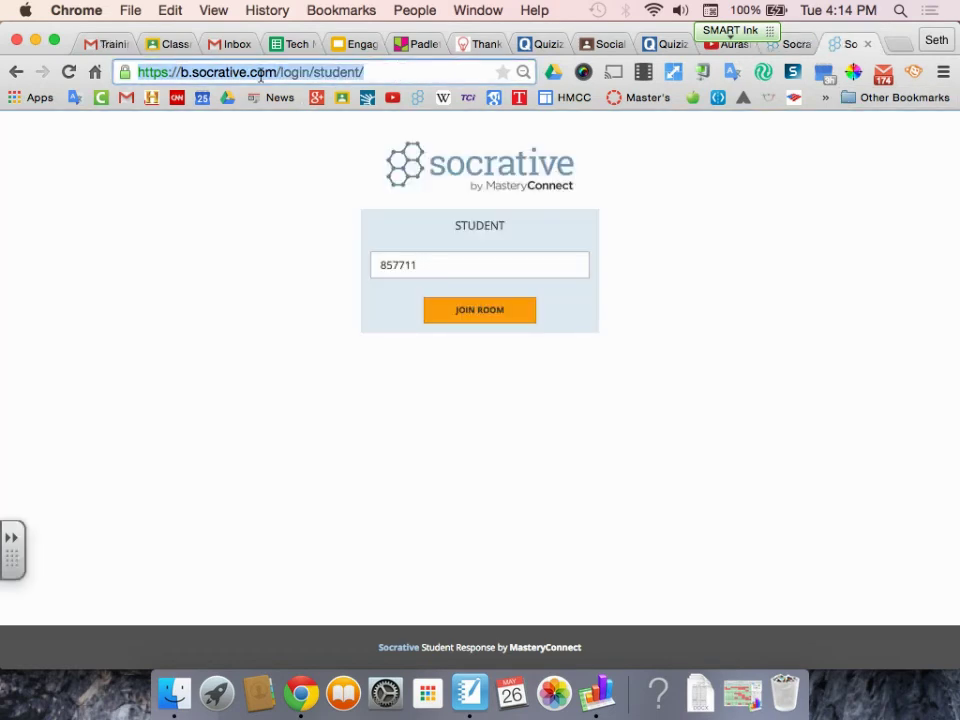
type("ma")
key("BackSpace")
key("BackSpace")
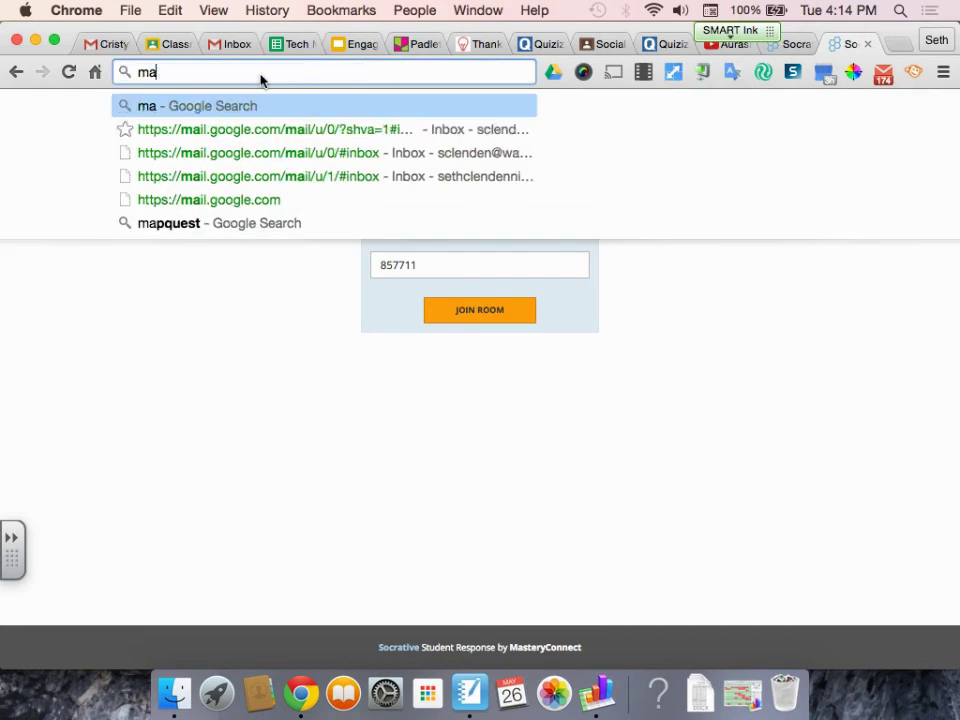
type(".socrative")
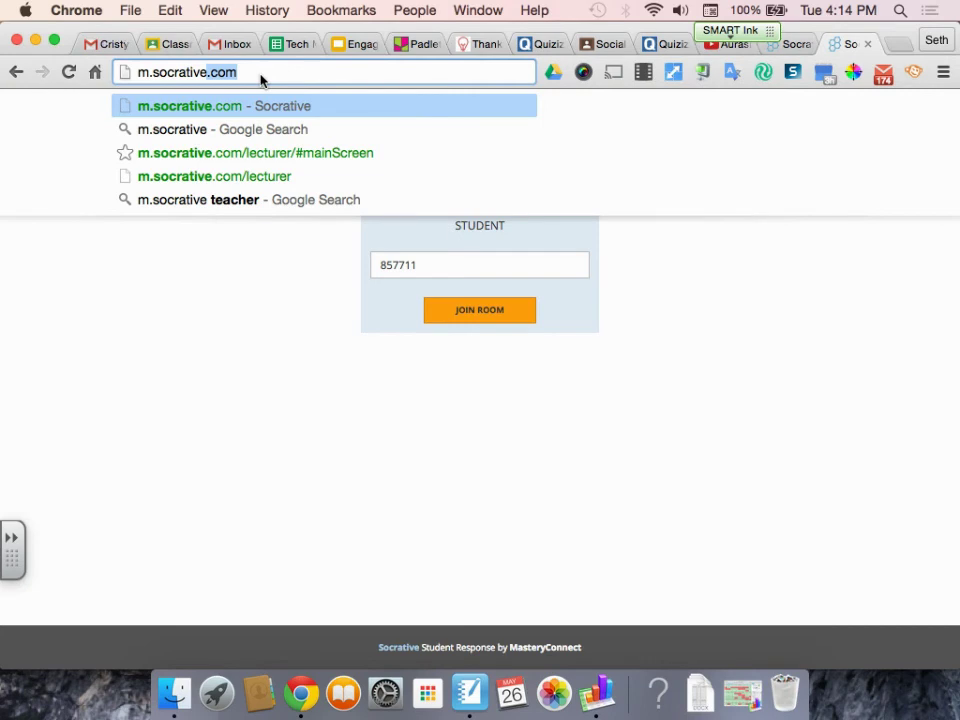
type(".com")
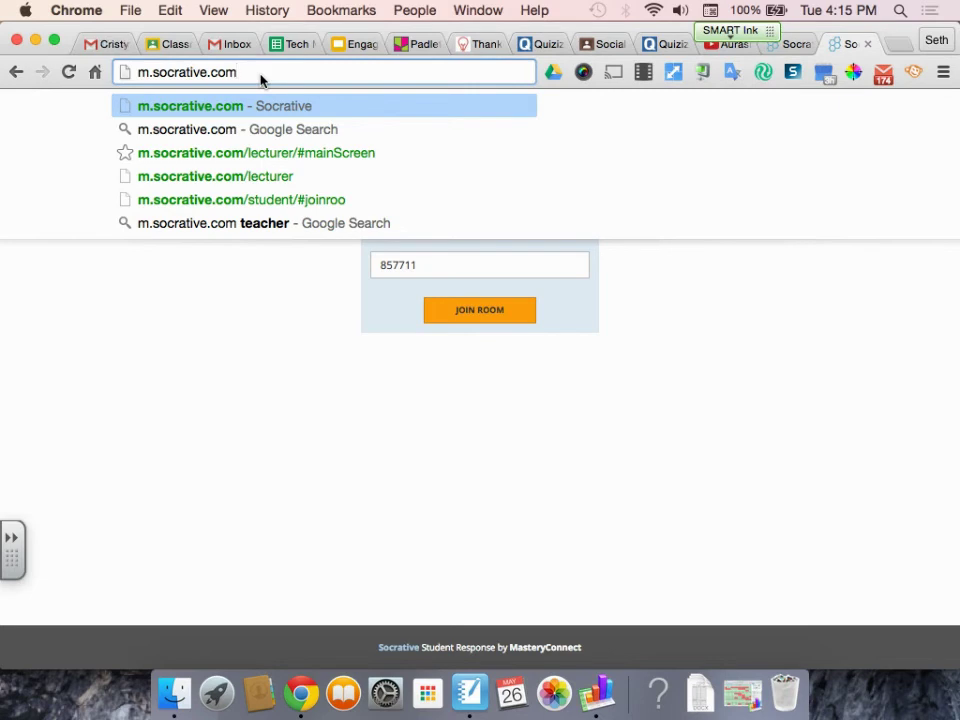
left_click(790, 44)
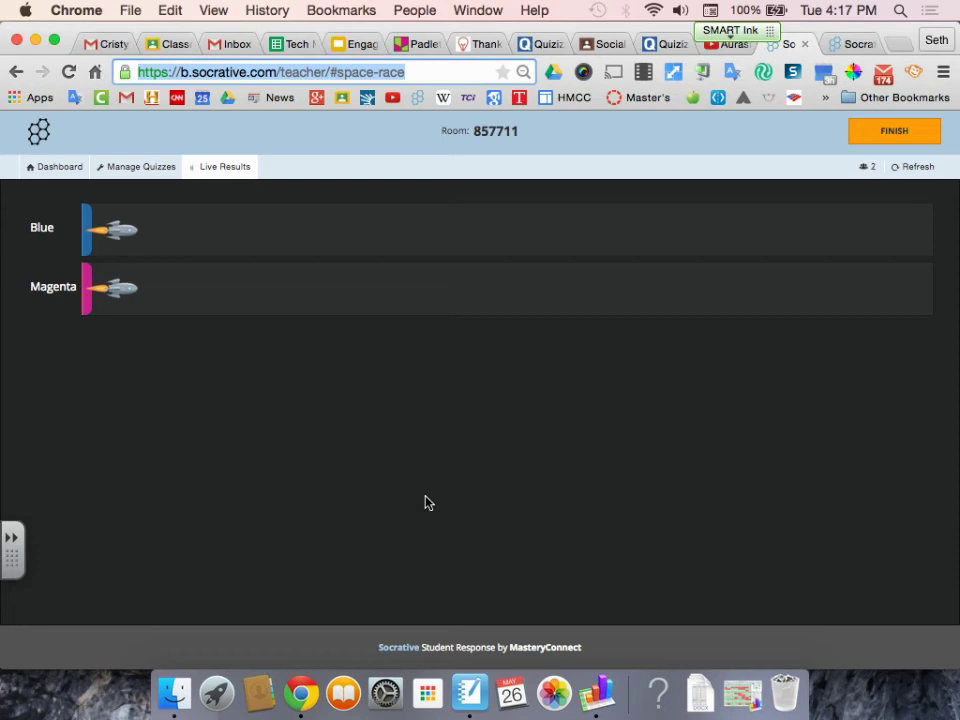
Look through the saved quizzes list, then return to the Socrative dashboard.
left_click(130, 168)
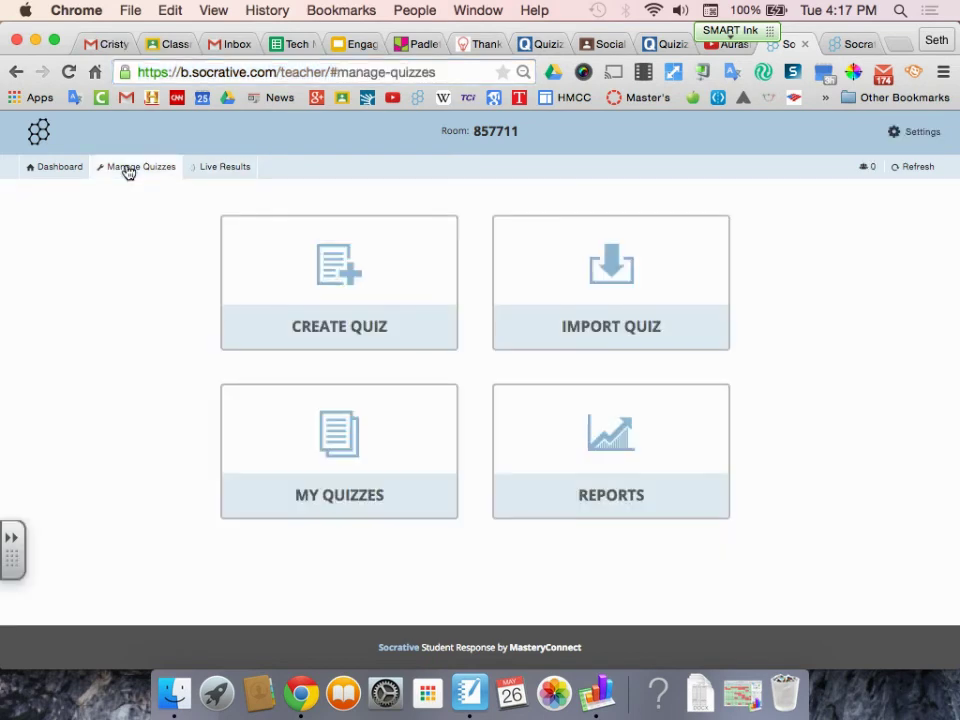
left_click(315, 454)
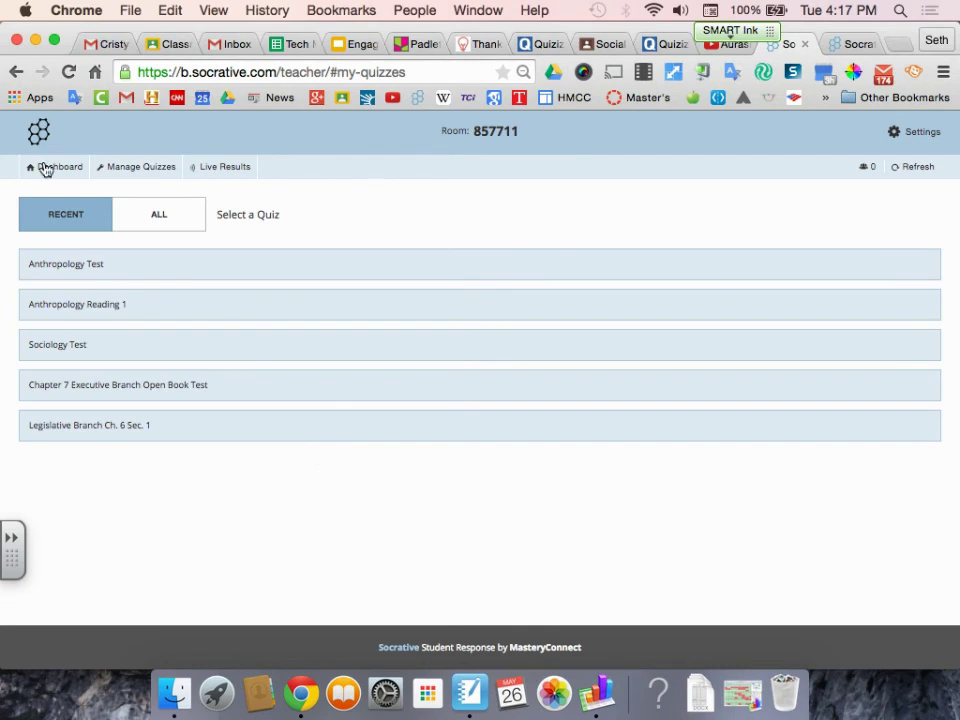
left_click(45, 167)
Start a Space Race on Sociology Quiz 2 with 2 teams.
left_click(265, 447)
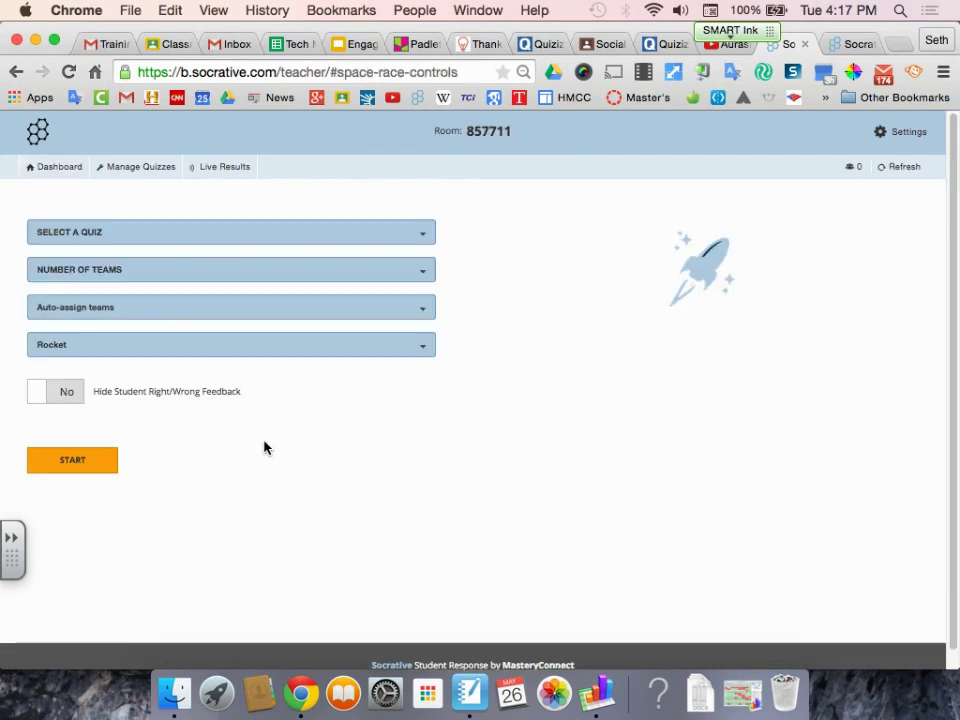
left_click(62, 238)
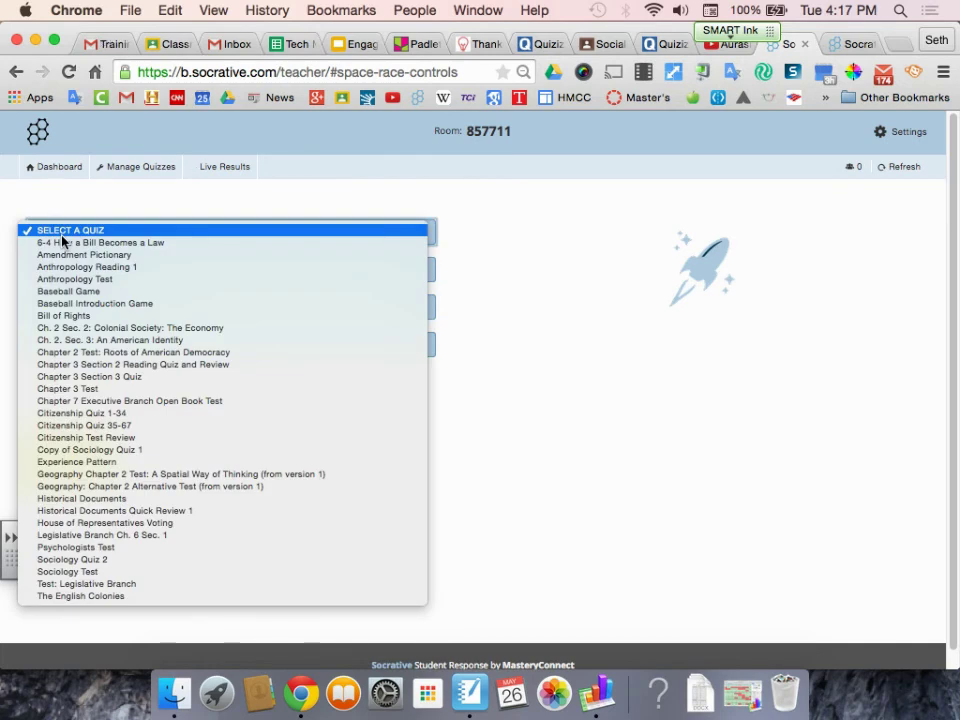
left_click(62, 560)
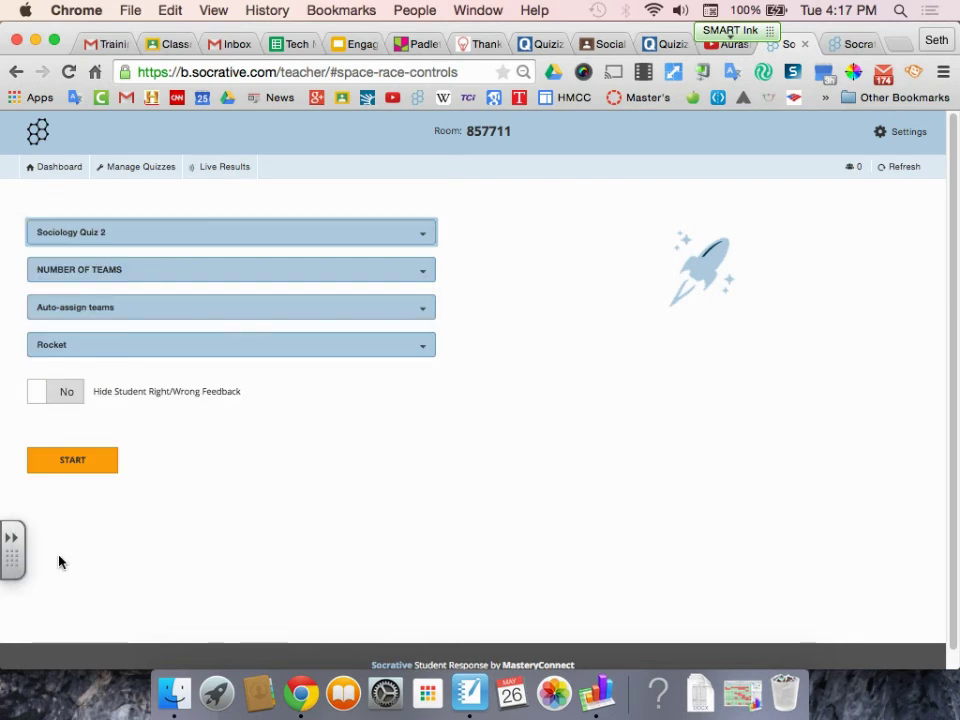
left_click(39, 274)
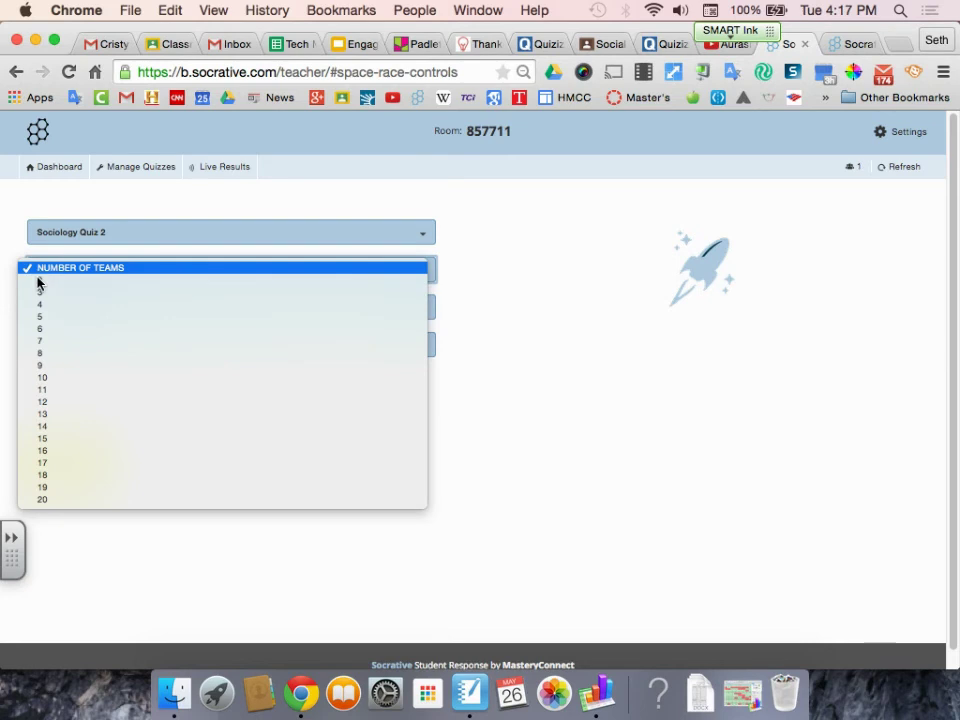
left_click(38, 280)
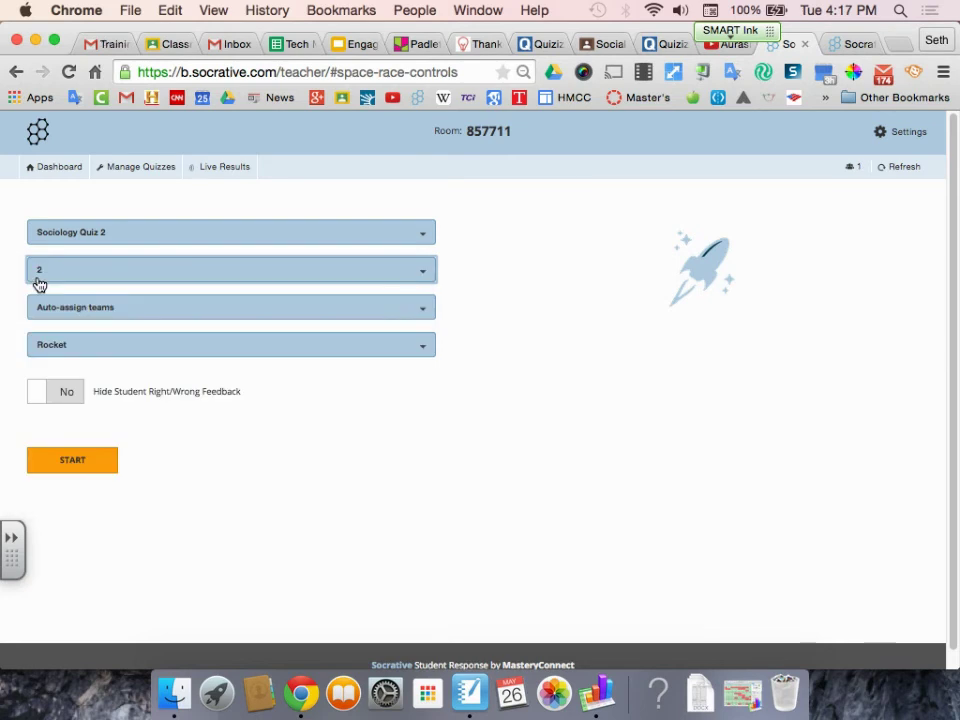
left_click(56, 458)
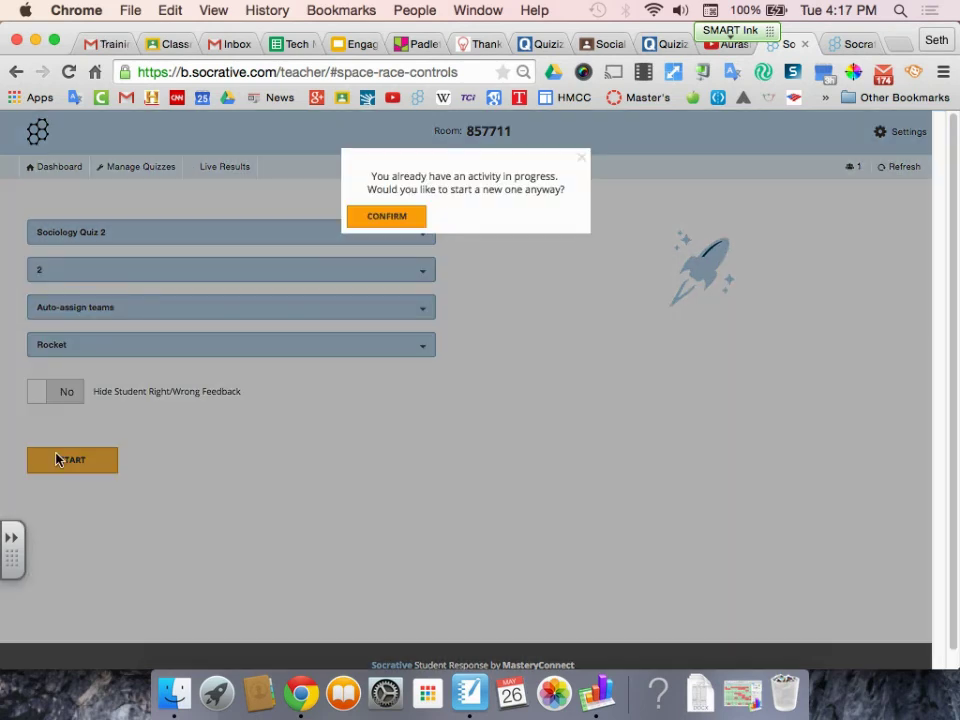
Replace the running activity, glance at the slides and student page, then return to live results.
left_click(366, 220)
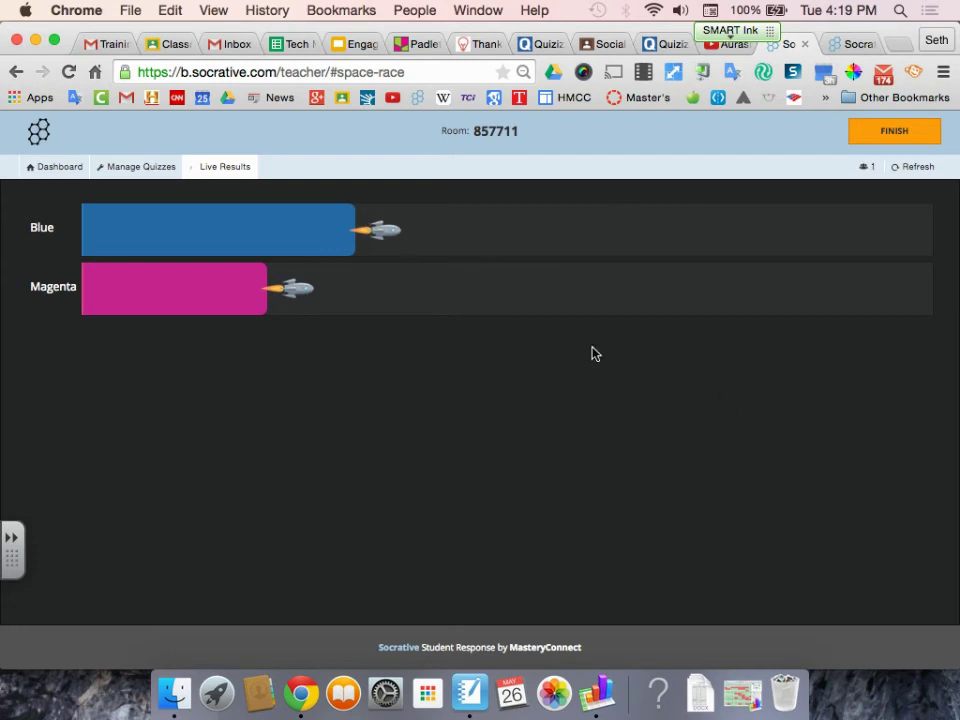
left_click(356, 46)
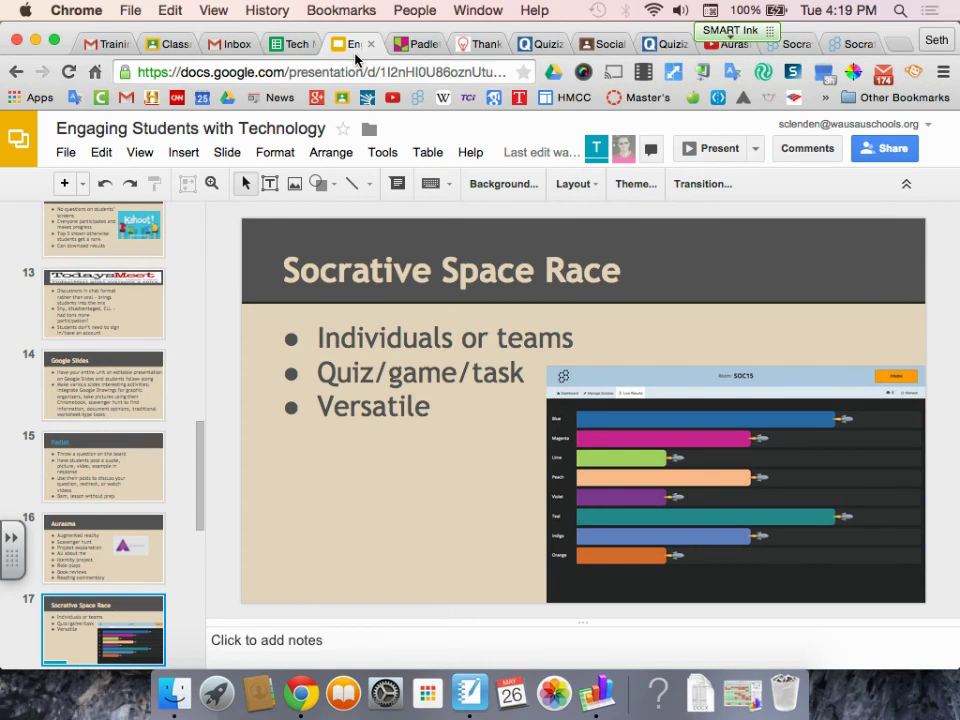
left_click(850, 44)
left_click(789, 46)
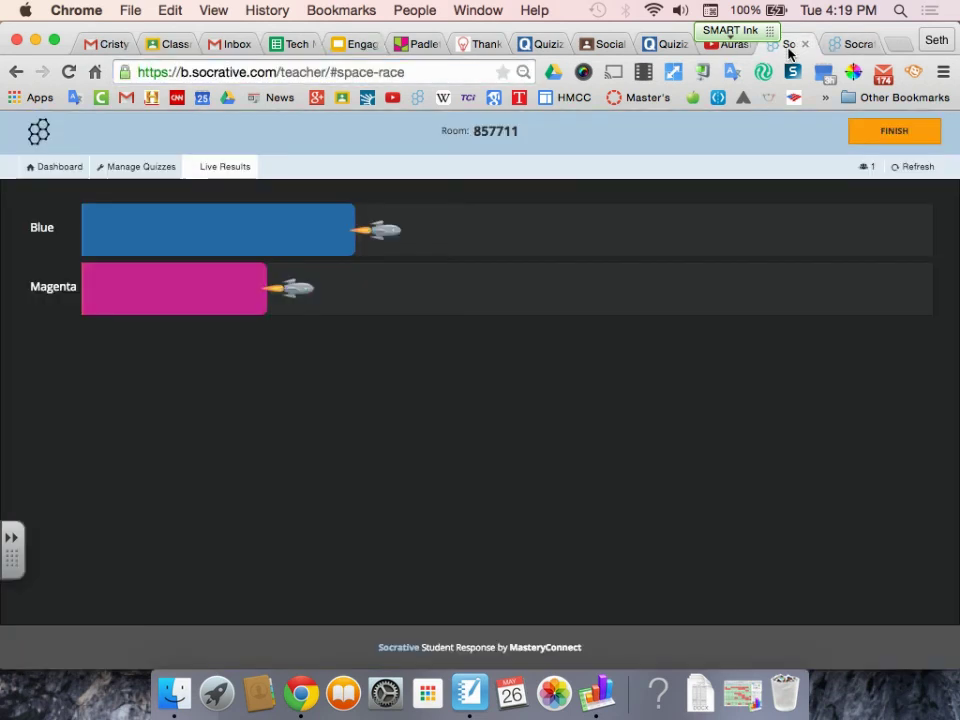
Finish the Space Race and save its Whole Class Excel report to Google Drive.
left_click(921, 137)
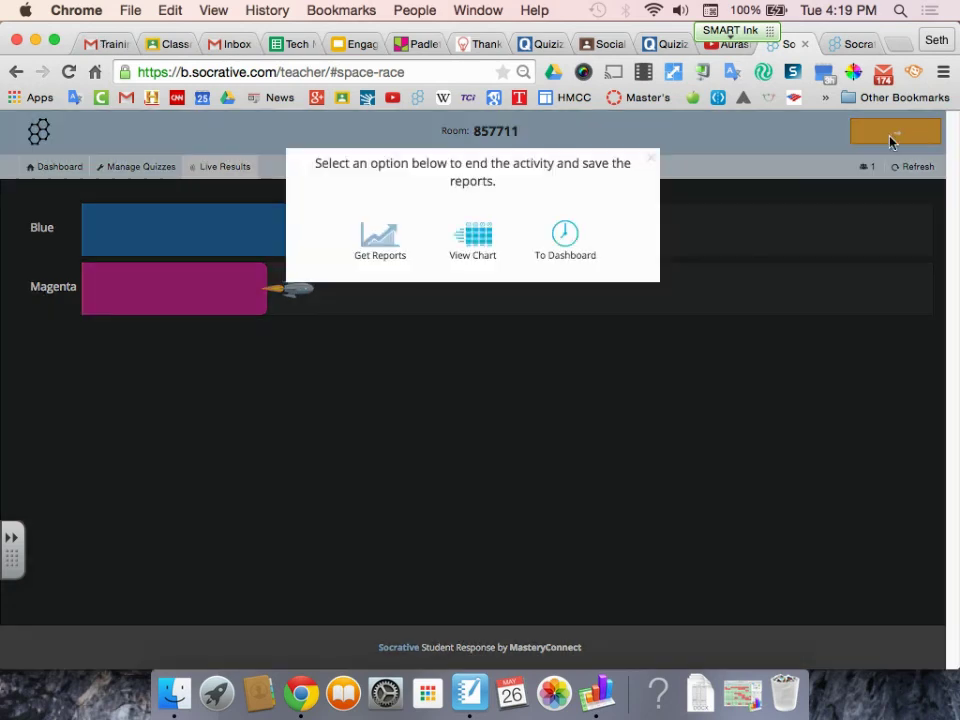
left_click(378, 244)
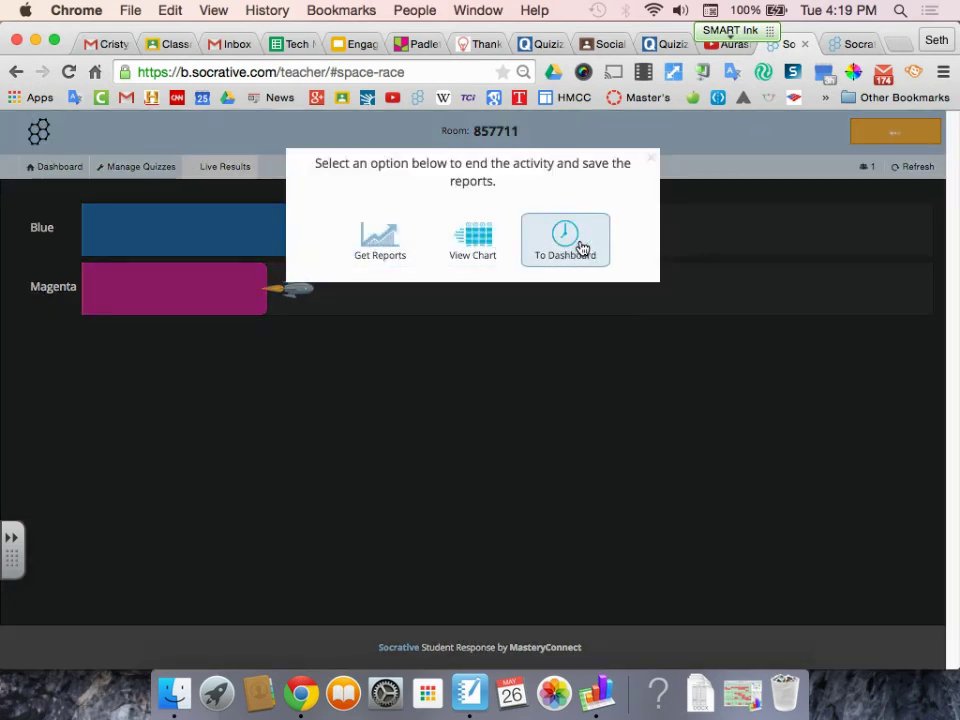
left_click(381, 250)
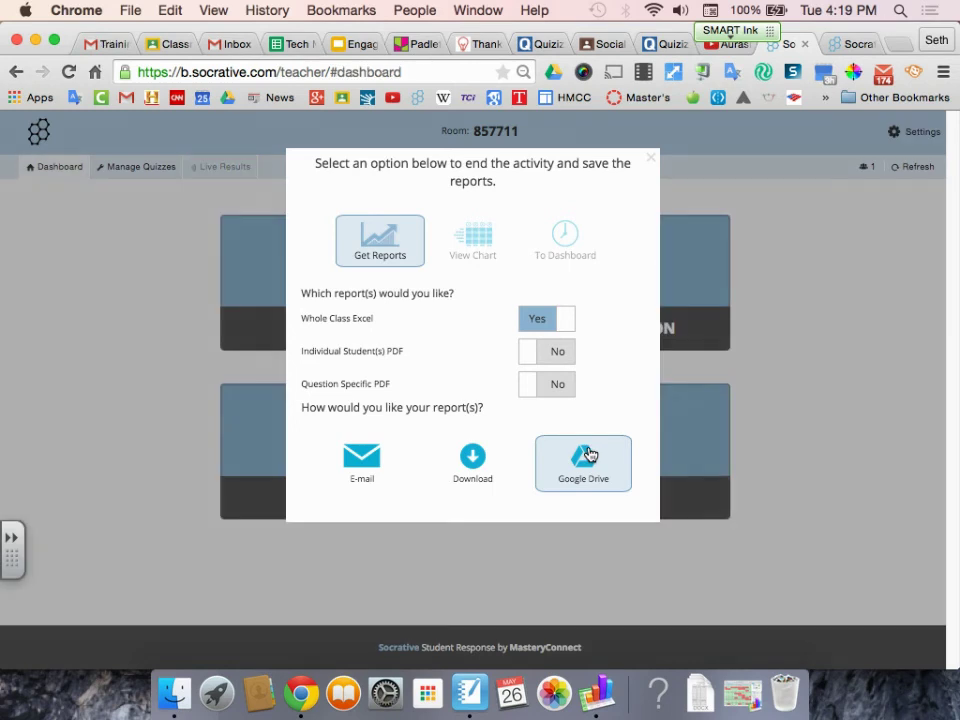
left_click(590, 455)
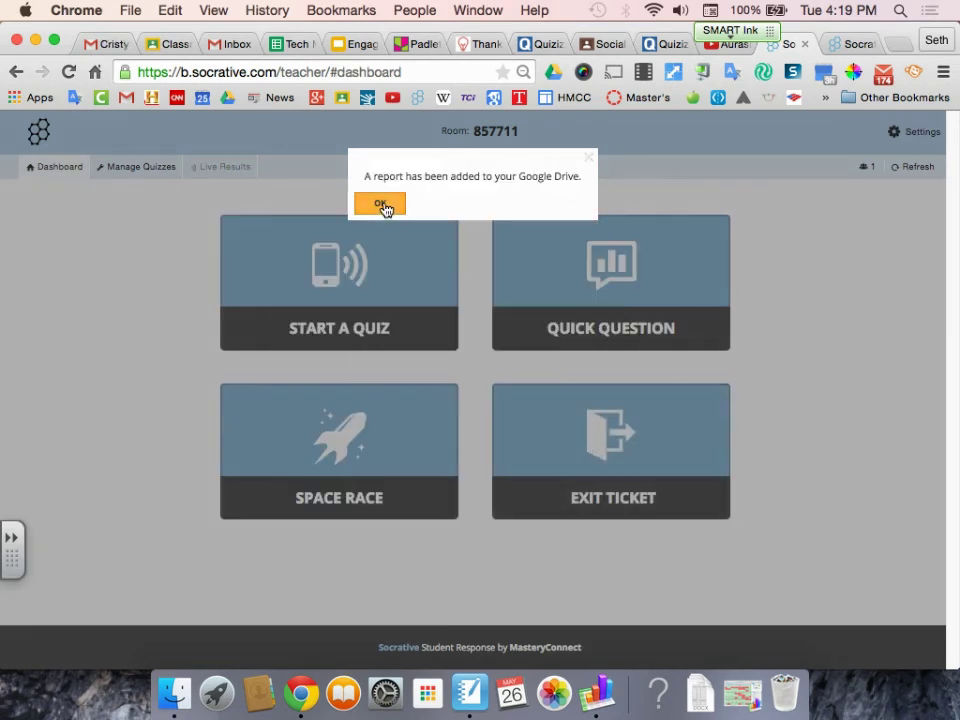
left_click(385, 206)
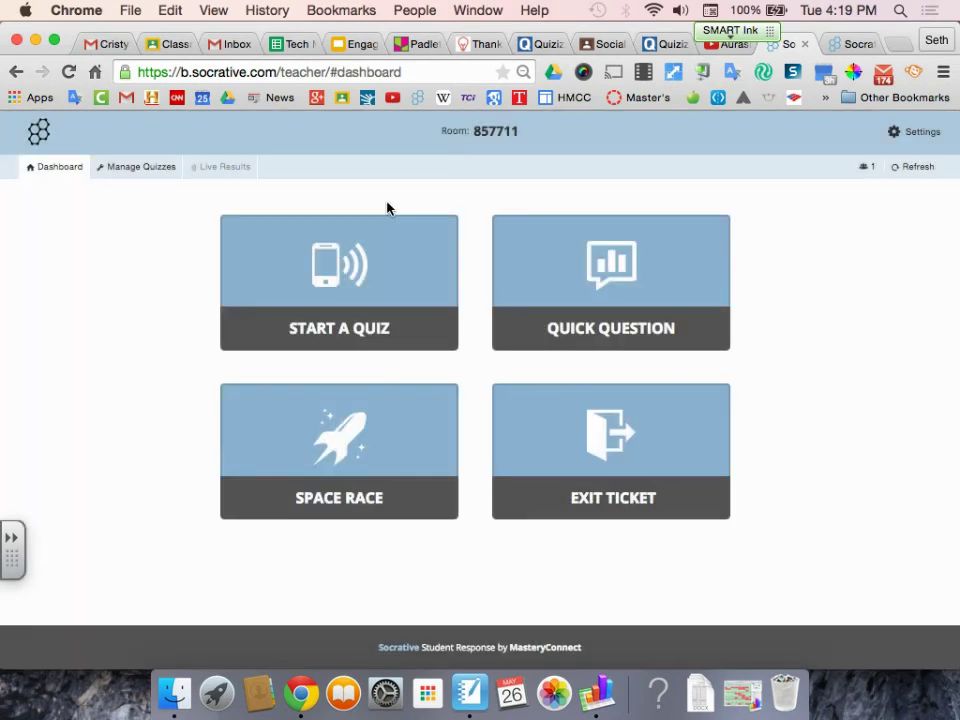
left_click(900, 44)
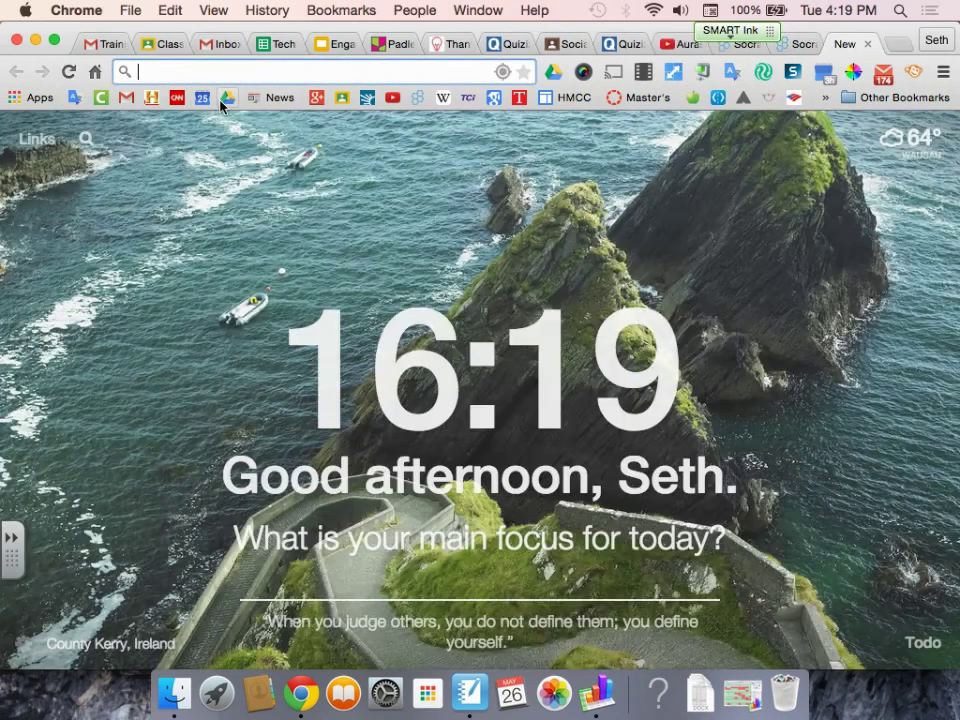
Open the Socrative Reports folder in Google Drive and scroll through its files.
left_click(221, 101)
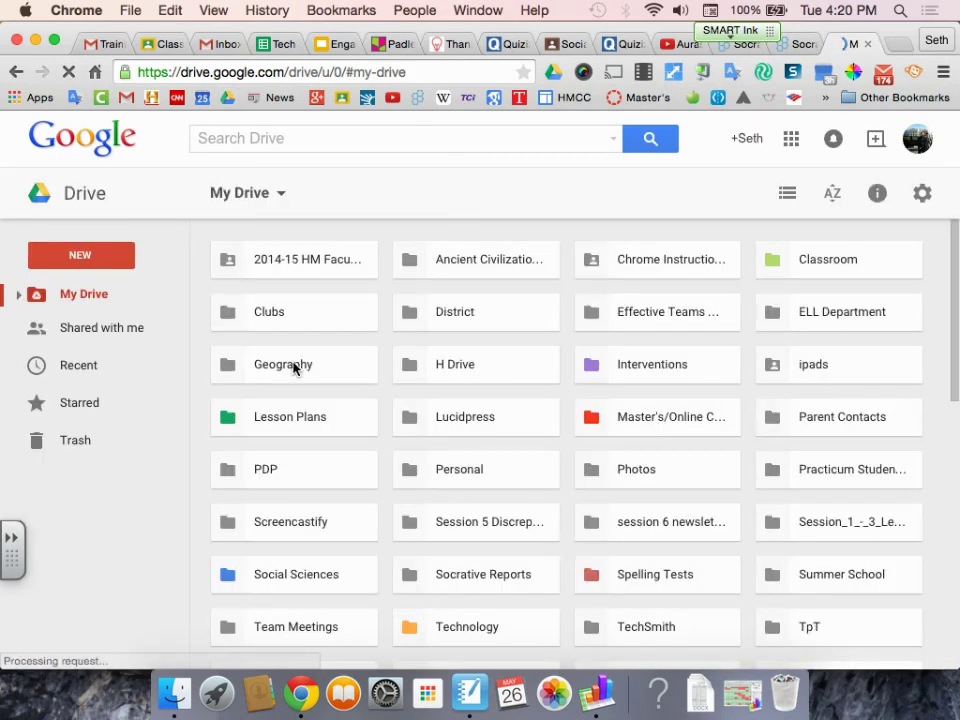
double_click(494, 578)
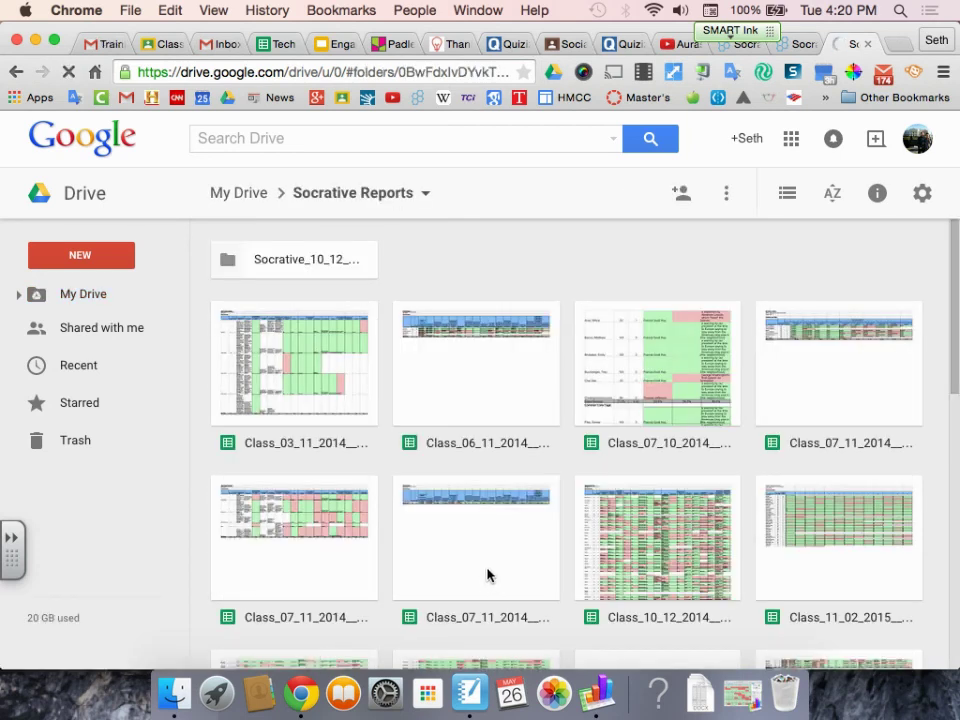
scroll(487, 574, "down", 7)
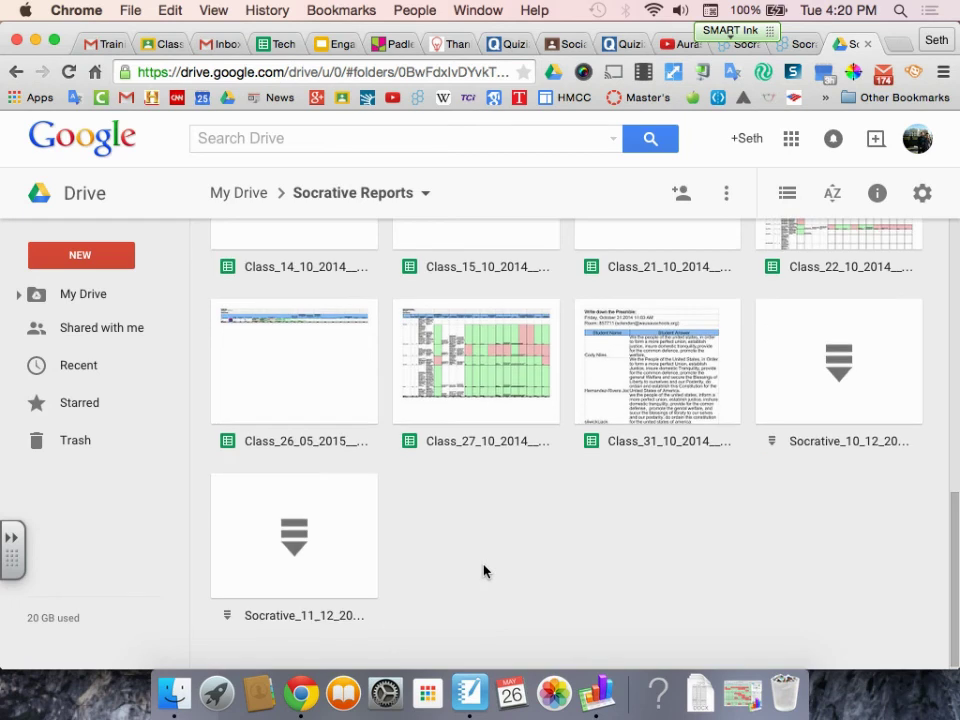
scroll(516, 528, "up", 1)
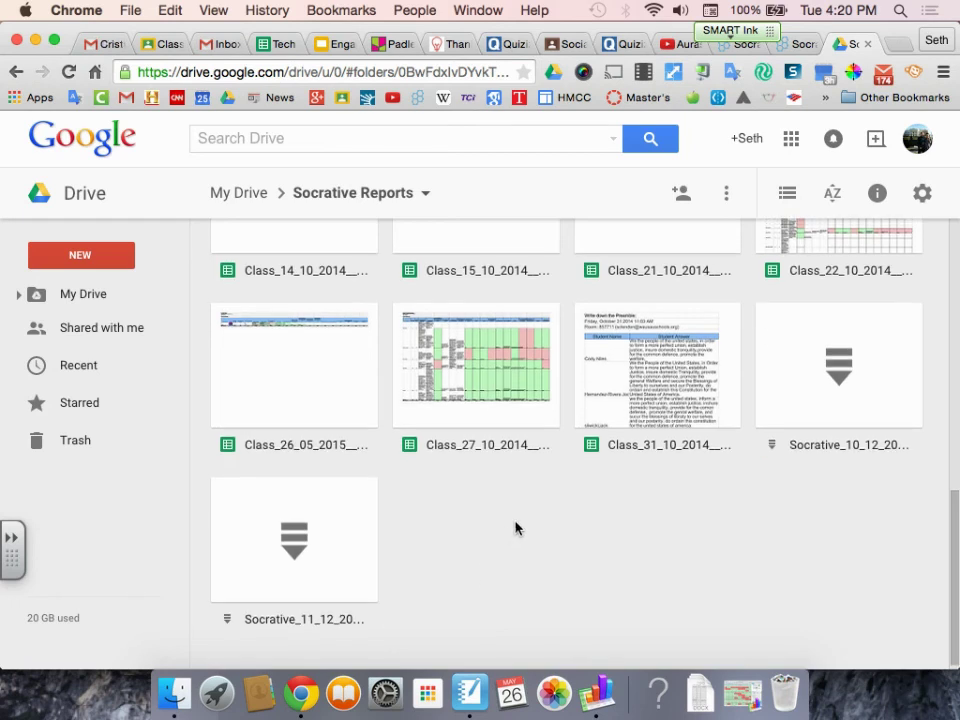
scroll(516, 528, "up", 10)
scroll(516, 528, "up", 3)
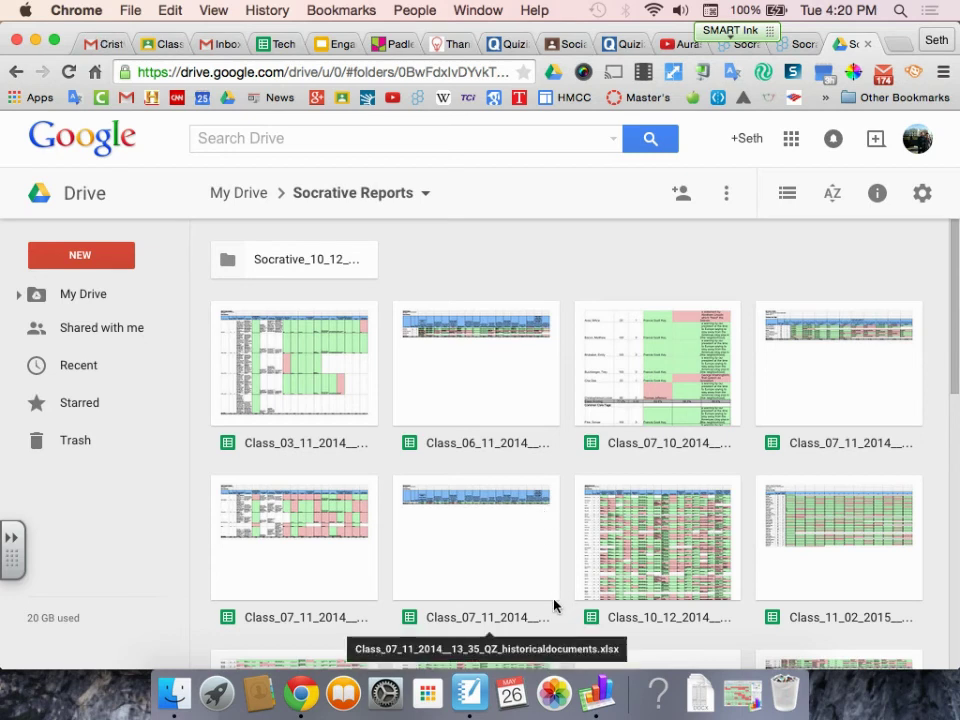
Find and open the Class_26_05_2015__16_17_SR_sociologyquiz2.xlsx report.
left_click(533, 541)
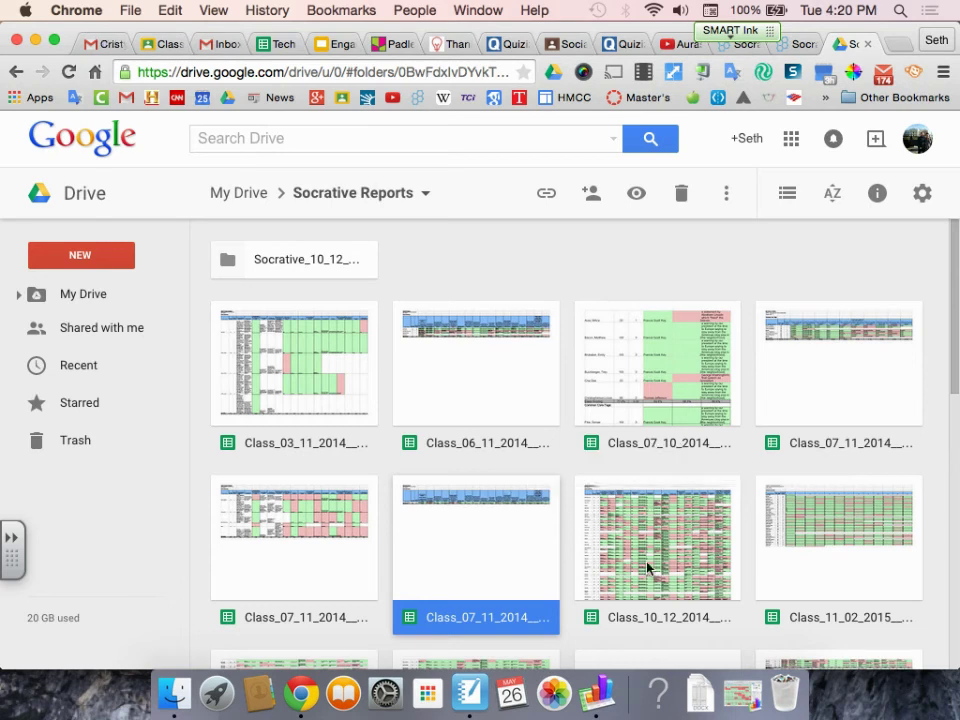
scroll(647, 568, "down", 10)
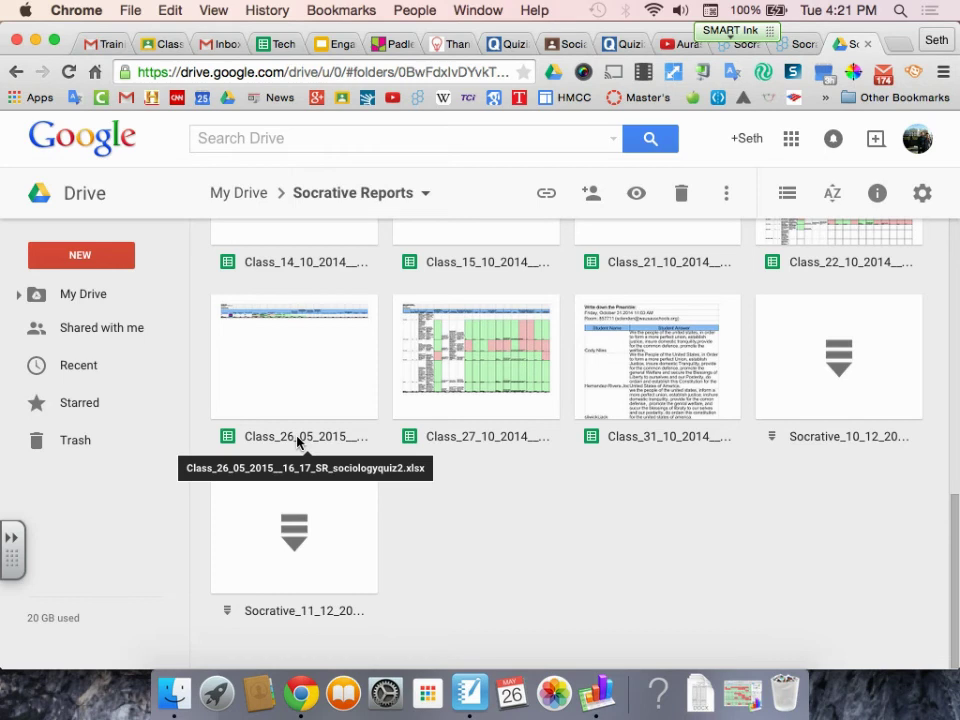
double_click(297, 442)
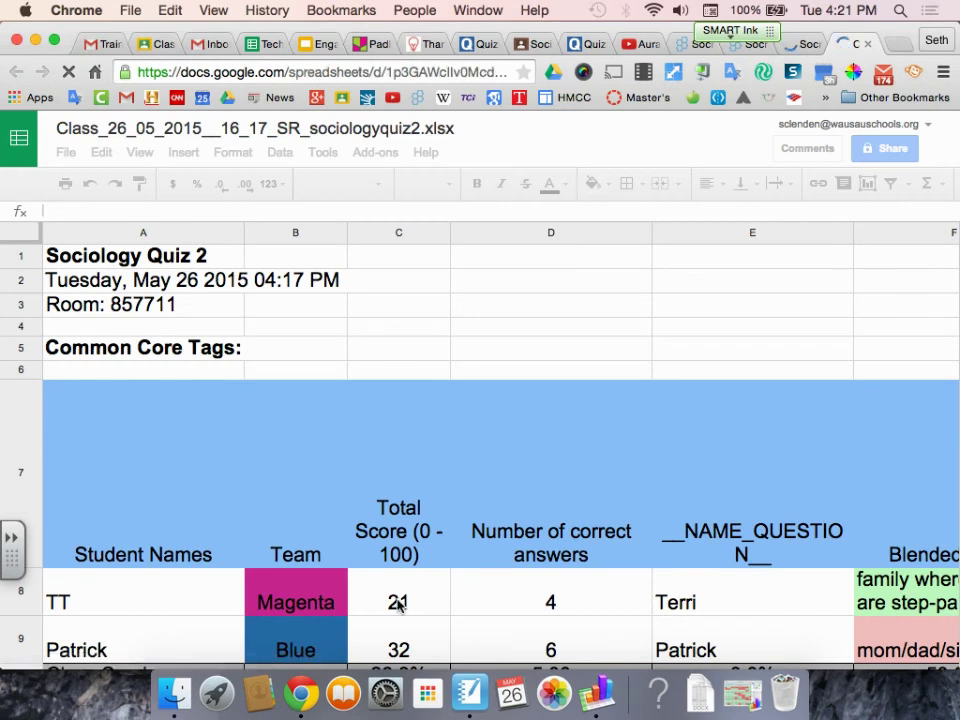
Scroll the report and step through the Blue team's answers from Blended family to Church.
scroll(330, 640, "down", 1)
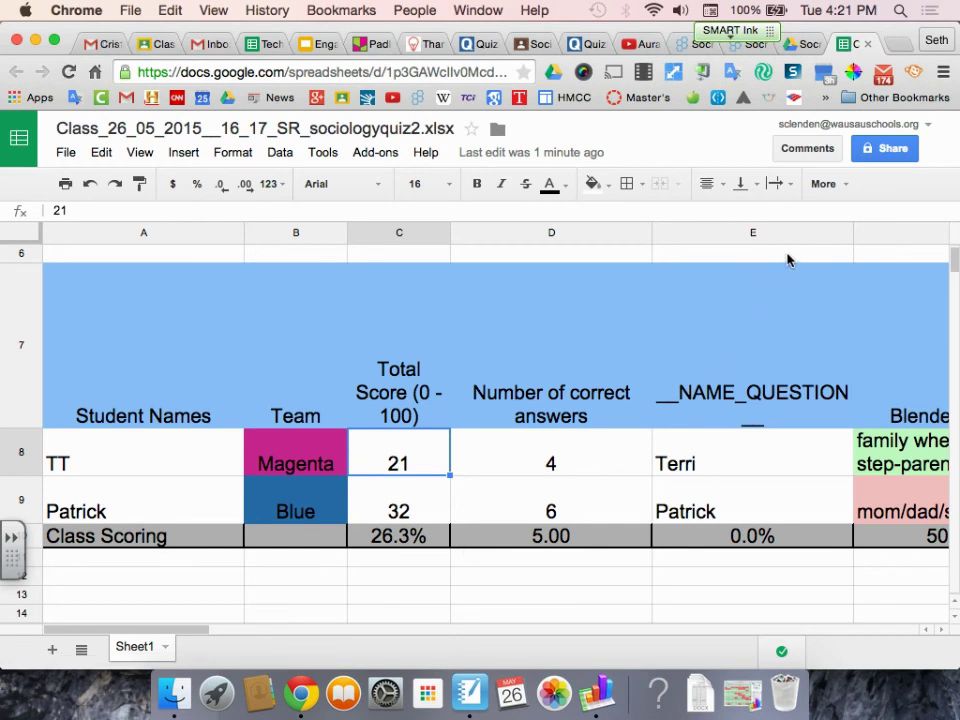
left_click(883, 494)
key("Right")
key("Right")
key("Right")
key("Right")
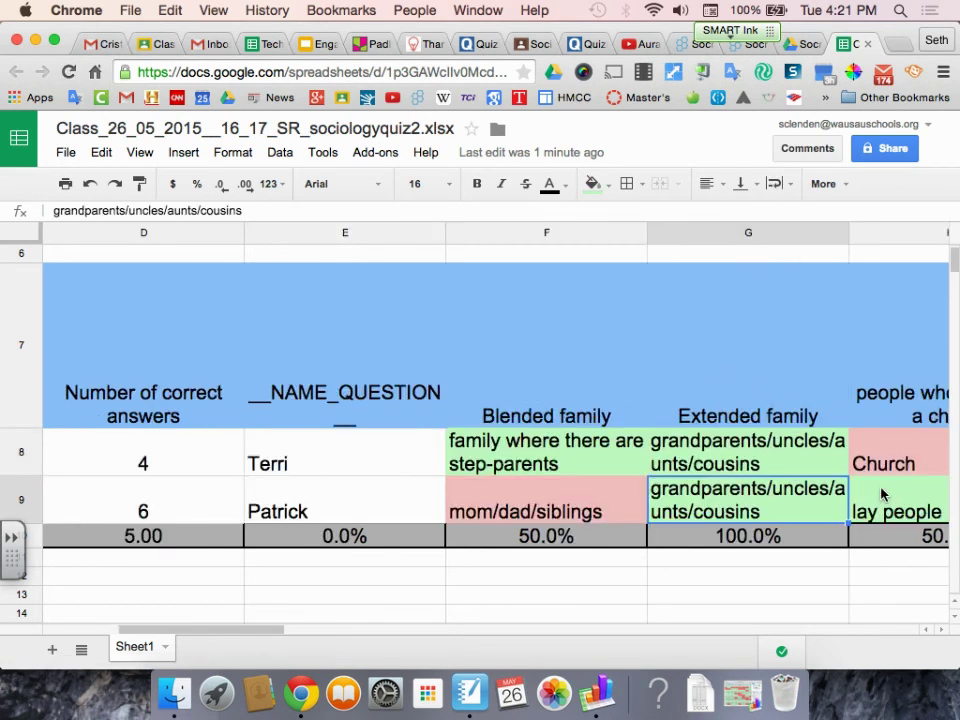
key("Right")
key("Right")
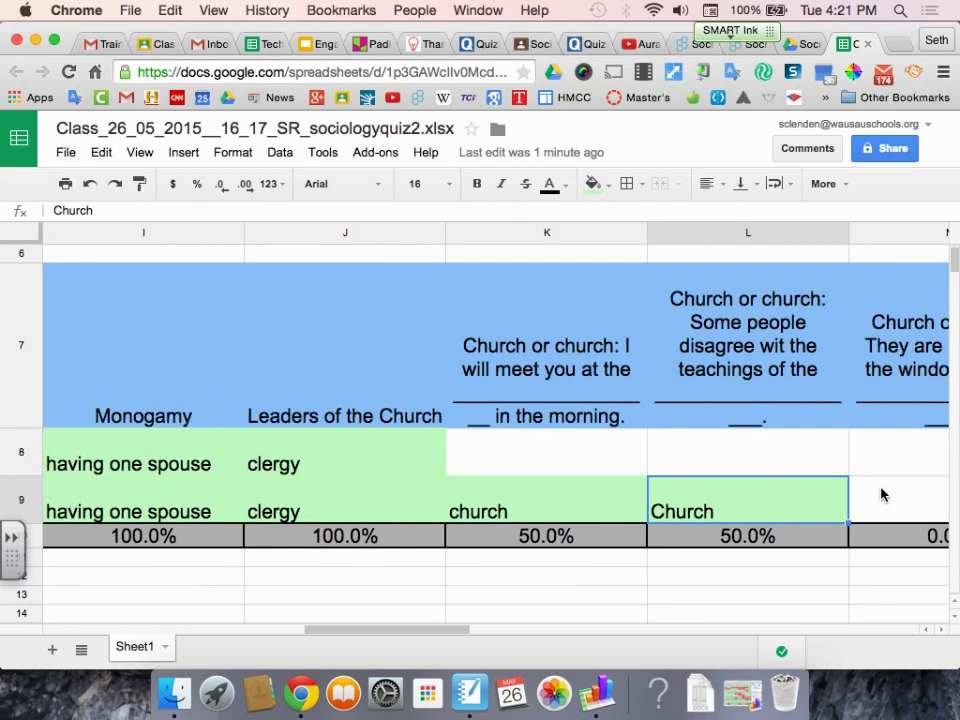
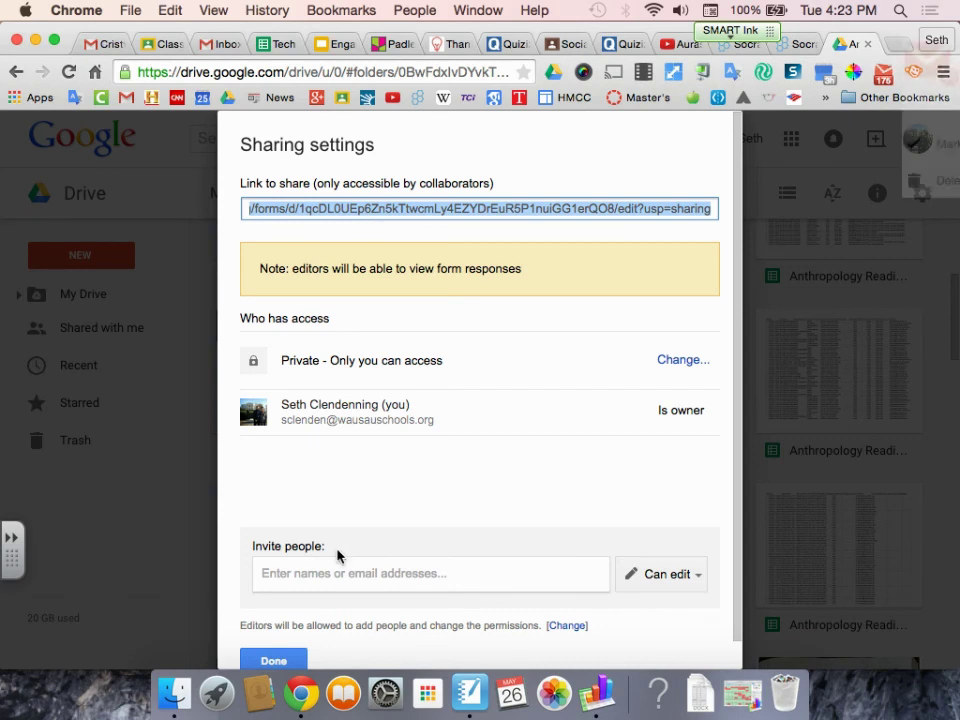
Leave sharing settings, open the Anthropology Reading 4 form in its editor, and bring up Send form.
key("Escape")
double_click(641, 443)
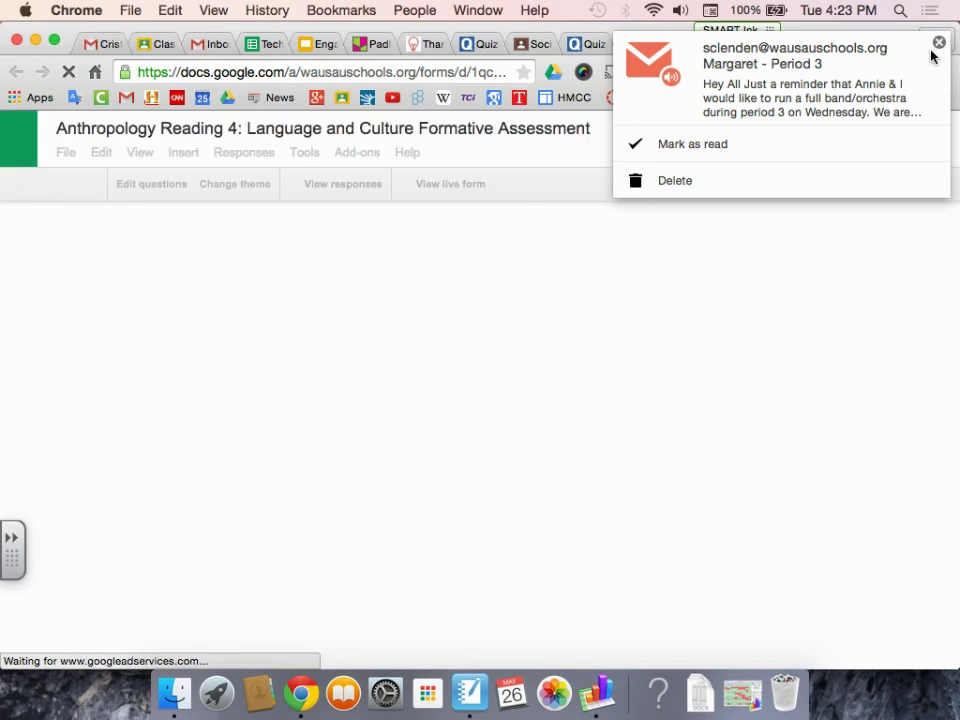
left_click(853, 141)
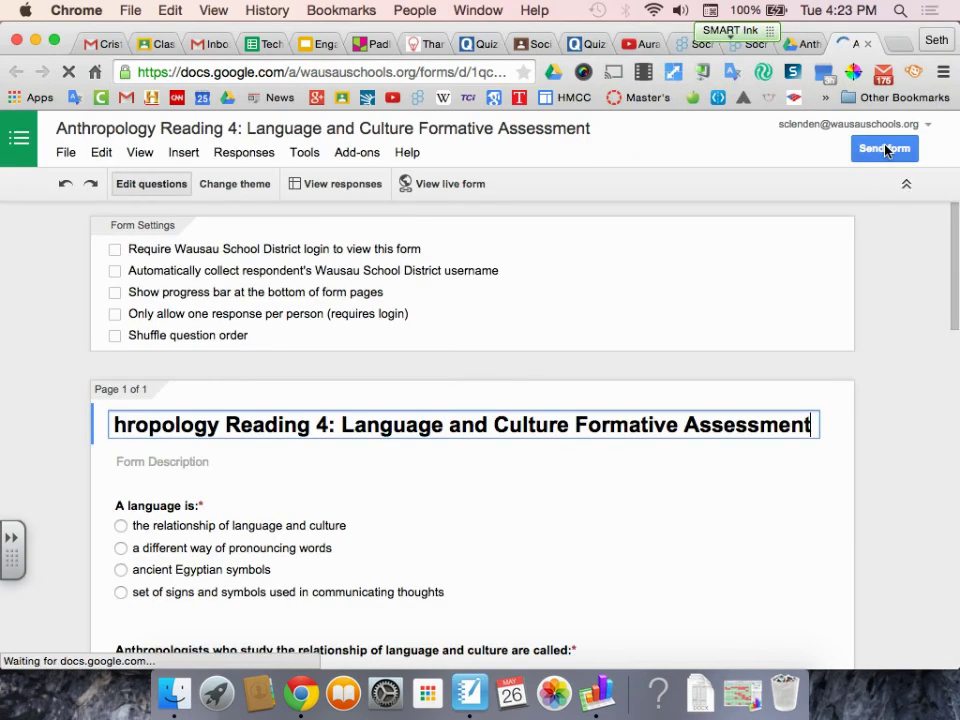
left_click(885, 149)
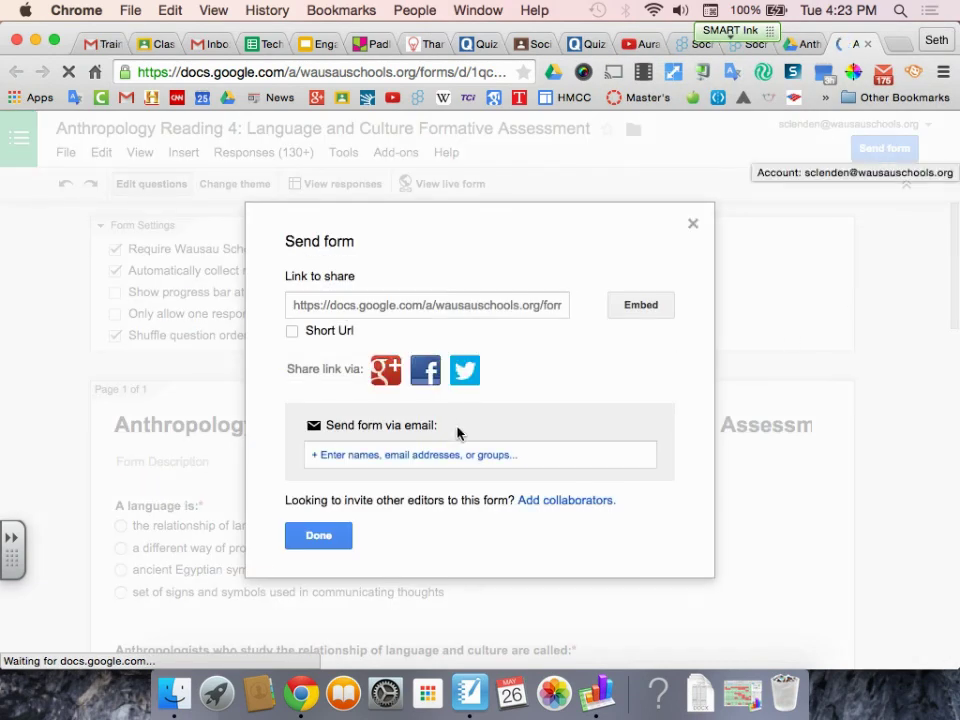
Try entering a recipient's school e-mail address, then delete it again.
left_click(455, 458)
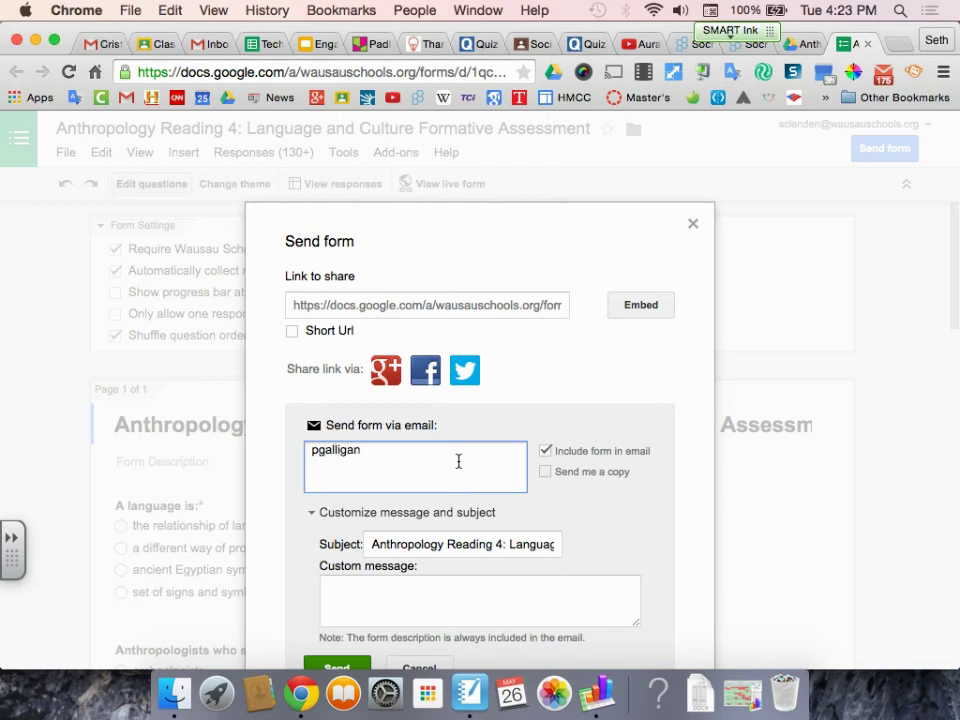
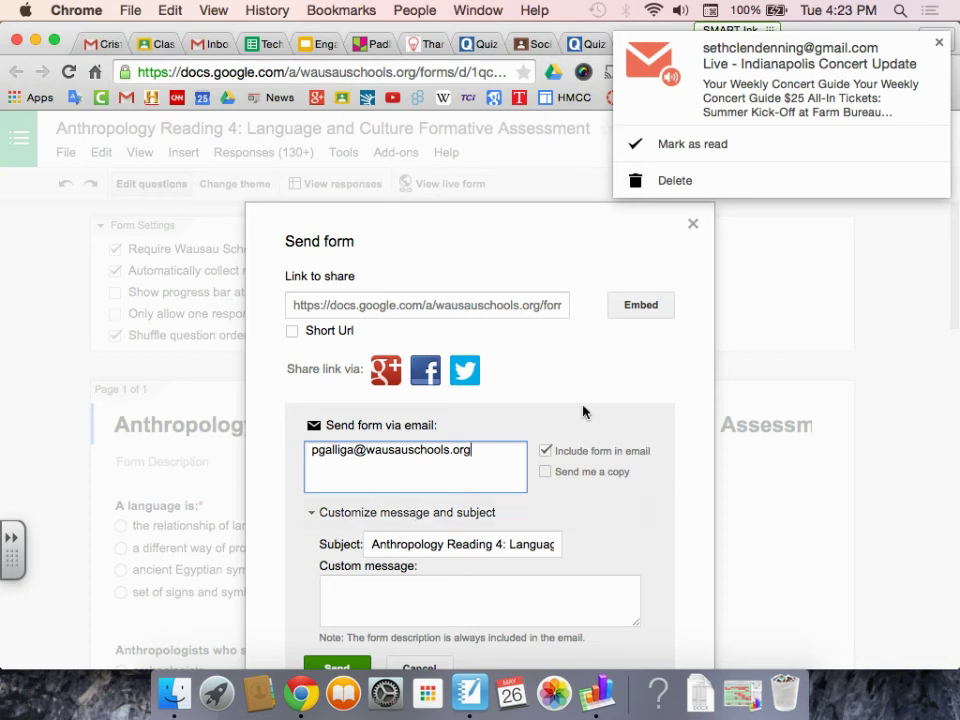
Copy the form's shareable link and cancel the e-mail sending option.
left_click(518, 306)
key("super+f")
type("c")
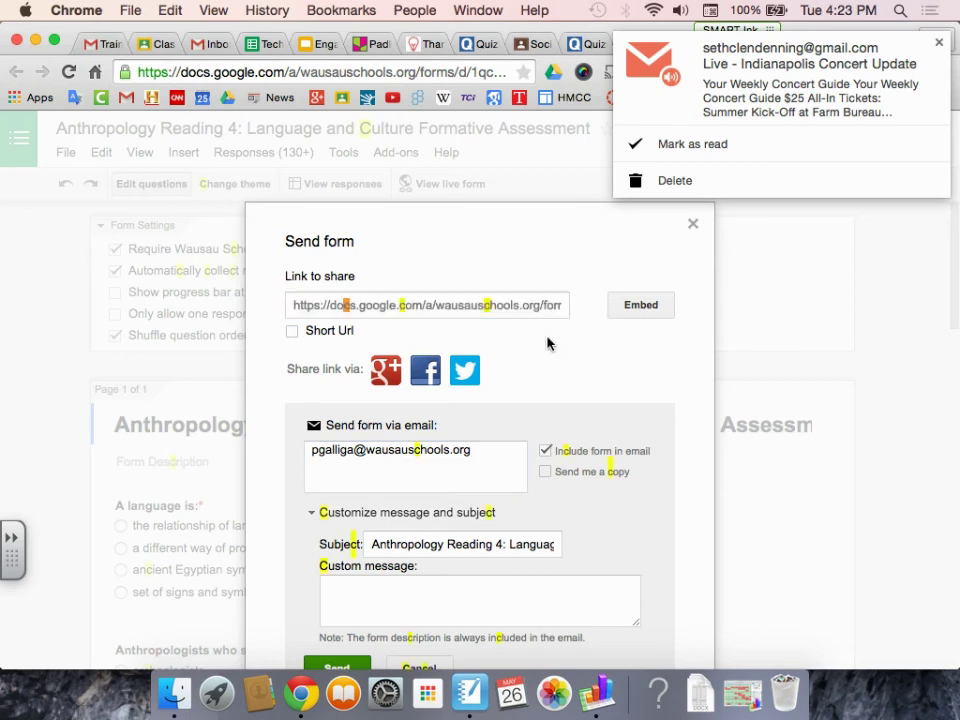
left_click(423, 310)
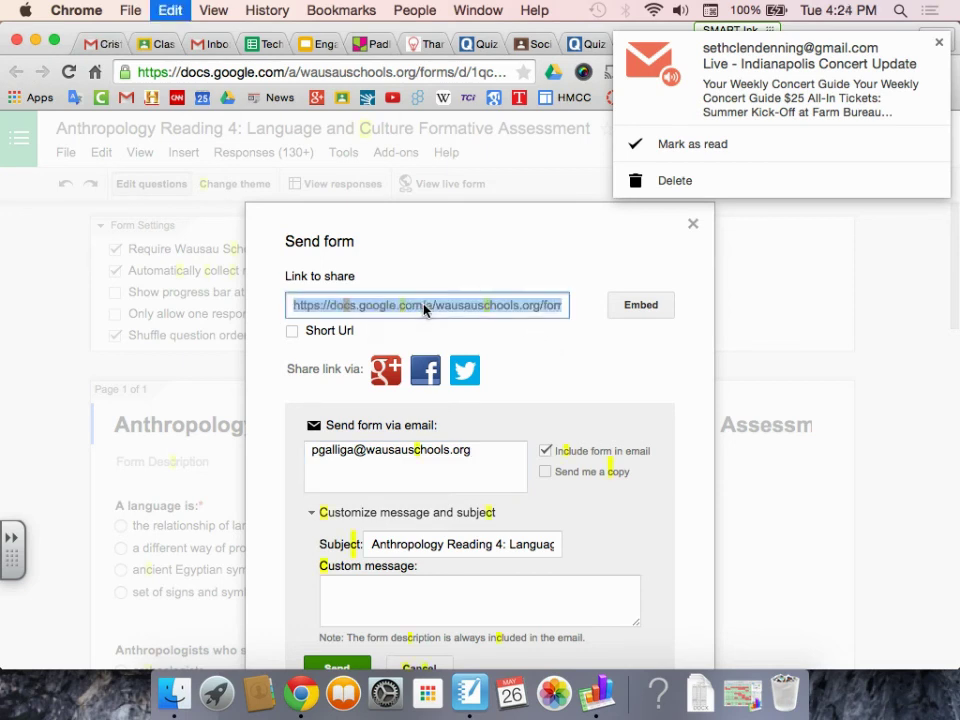
left_click(423, 668)
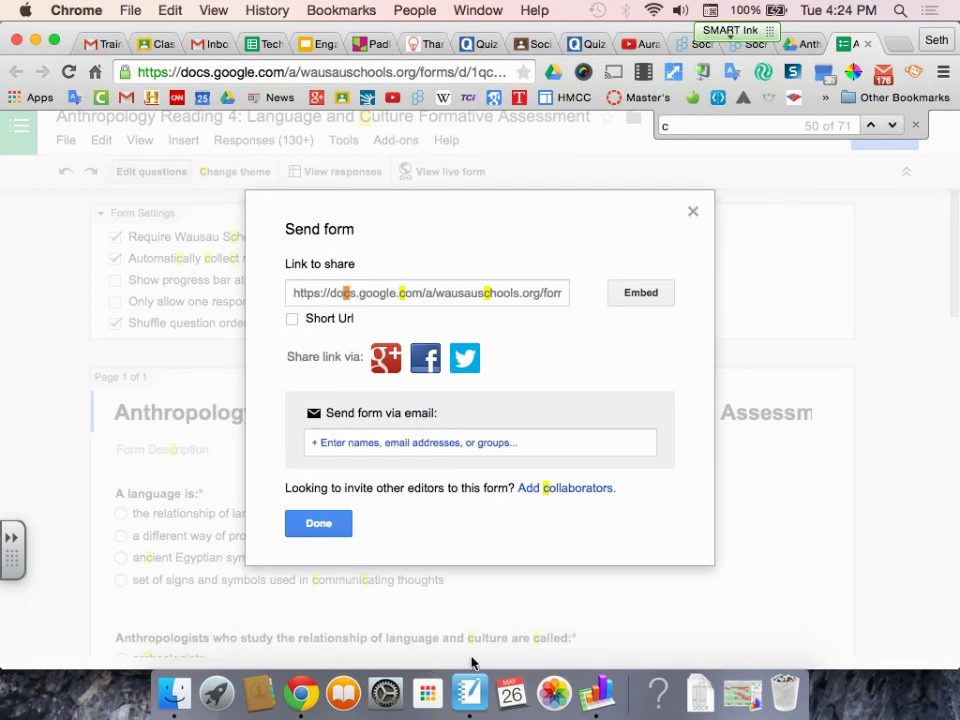
Close the send options and start a new assignment in the Google Classroom Training class.
left_click(315, 522)
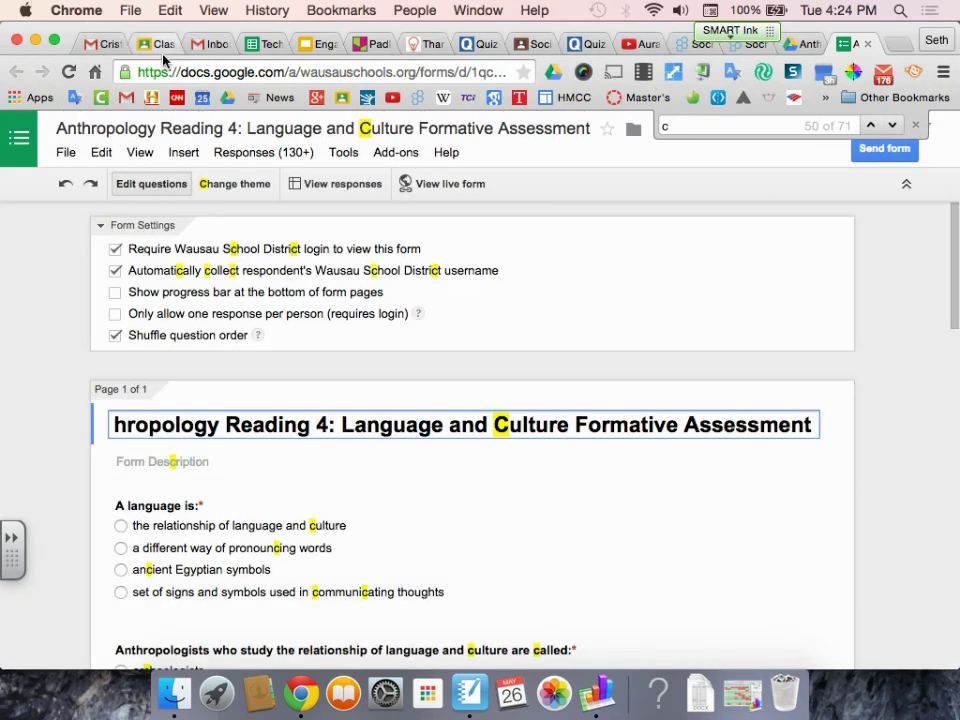
left_click(158, 43)
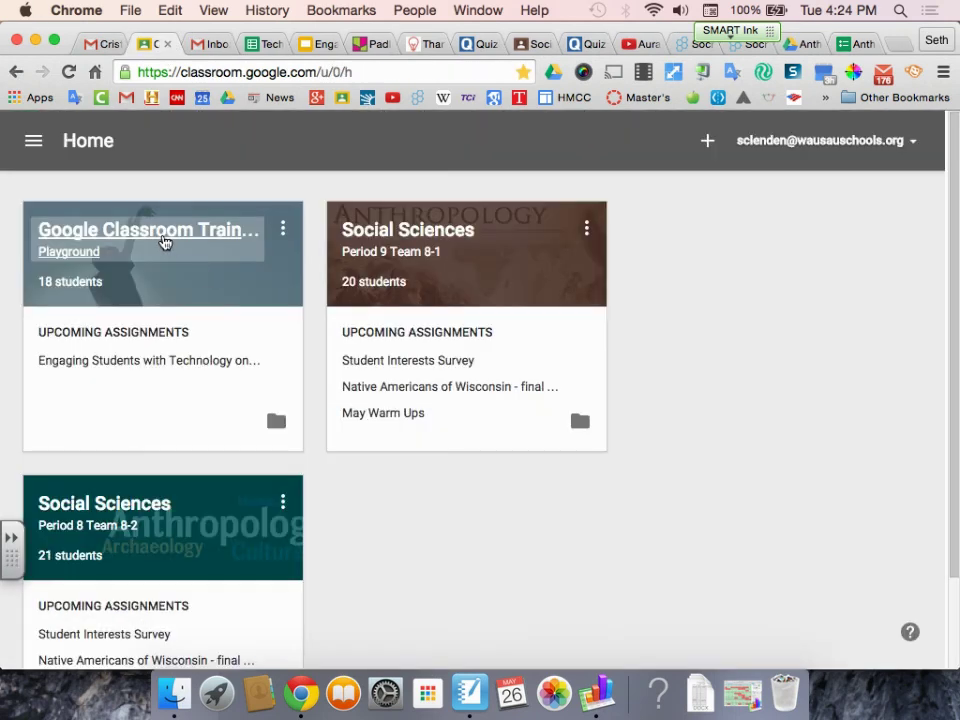
left_click(167, 241)
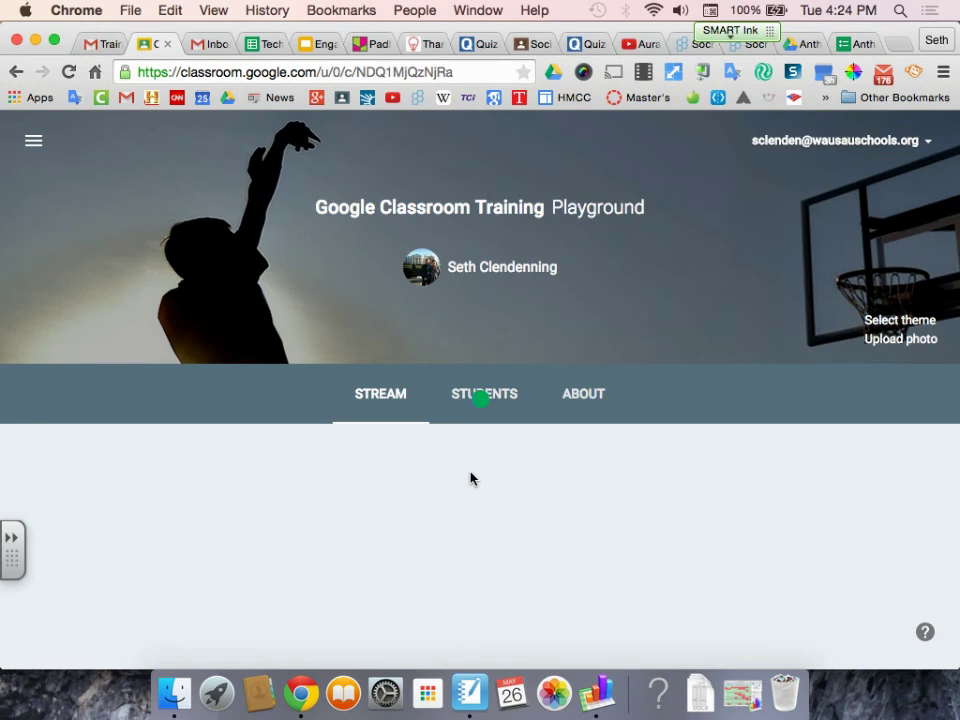
scroll(470, 475, "down", 1)
scroll(470, 475, "down", 3)
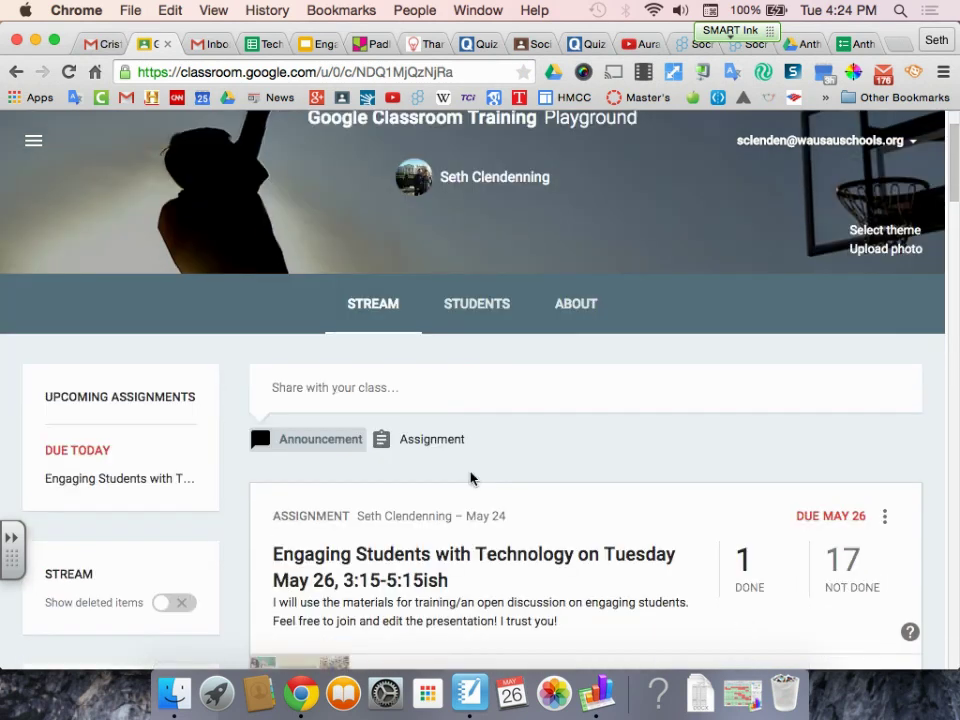
left_click(433, 437)
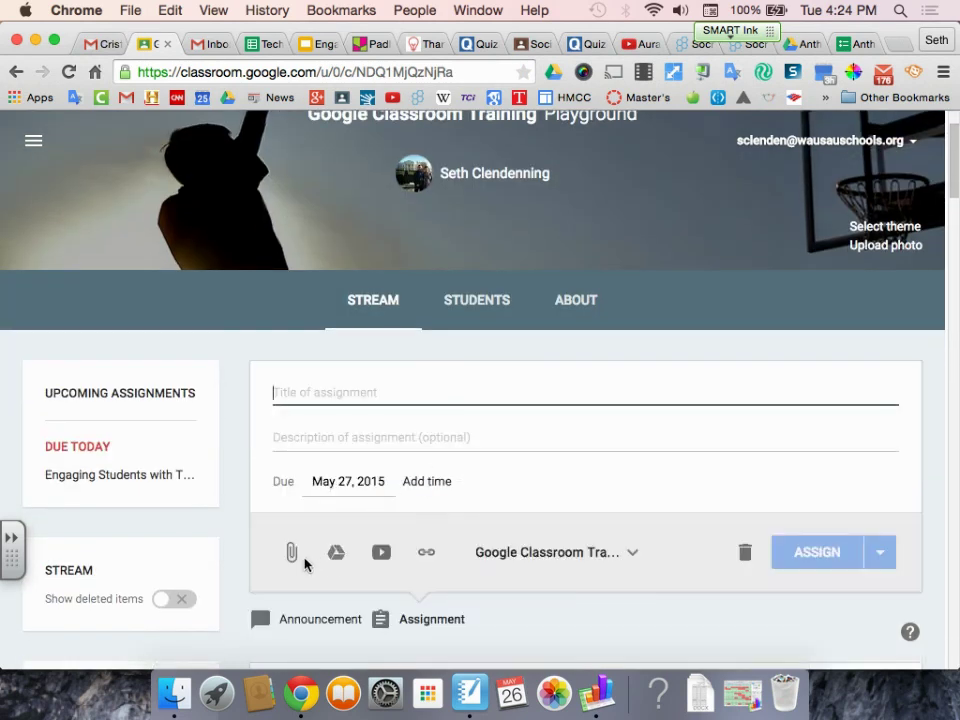
Post the 'Forms and Flubaroo' assignment with the pasted form link, then open the linked form.
left_click(426, 552)
type("https://docs.google.com/a/wausauschools.org/forms/d/1qcDL0UEp6Zn5kTtwcmLy4EZYDrEuRSP1nuiGG1erQ08/viewform?usp=send_form")
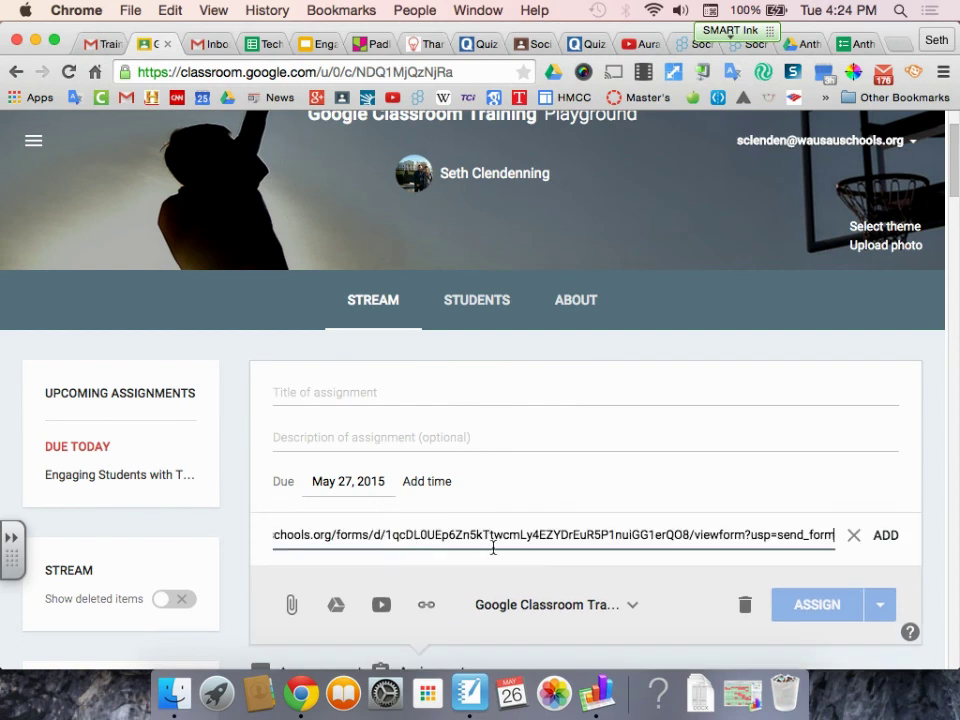
left_click(493, 387)
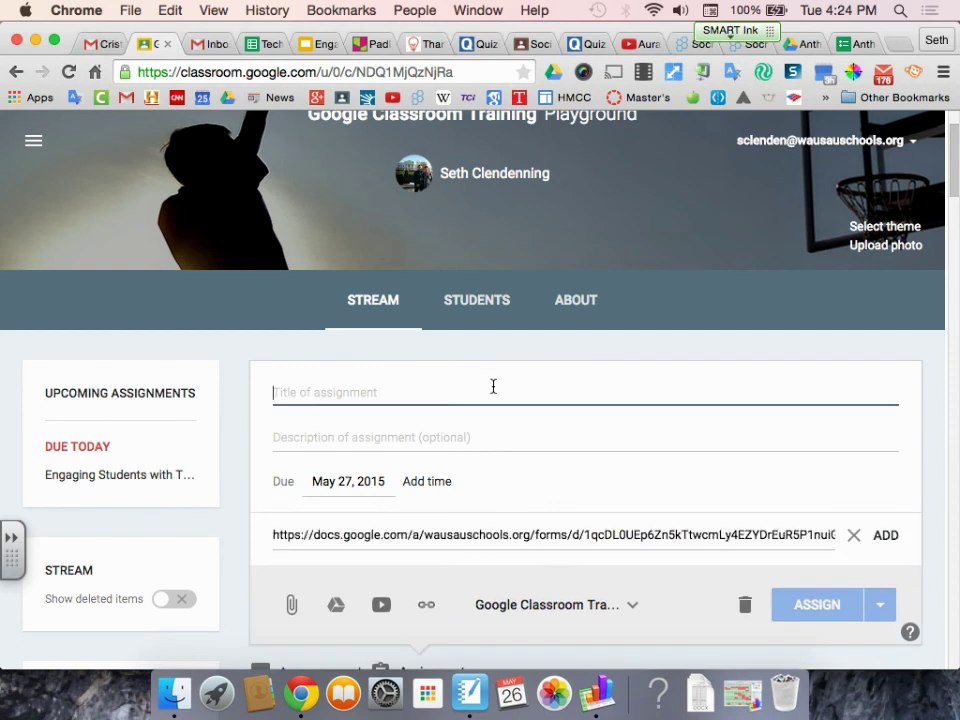
type("Forms and Flubaroo")
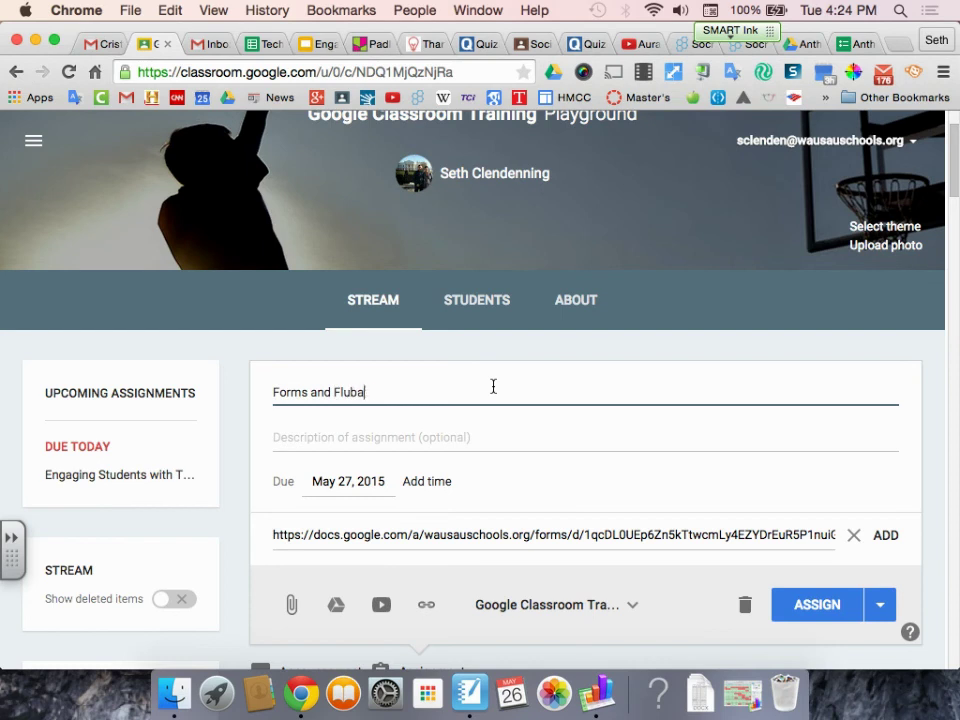
left_click(885, 536)
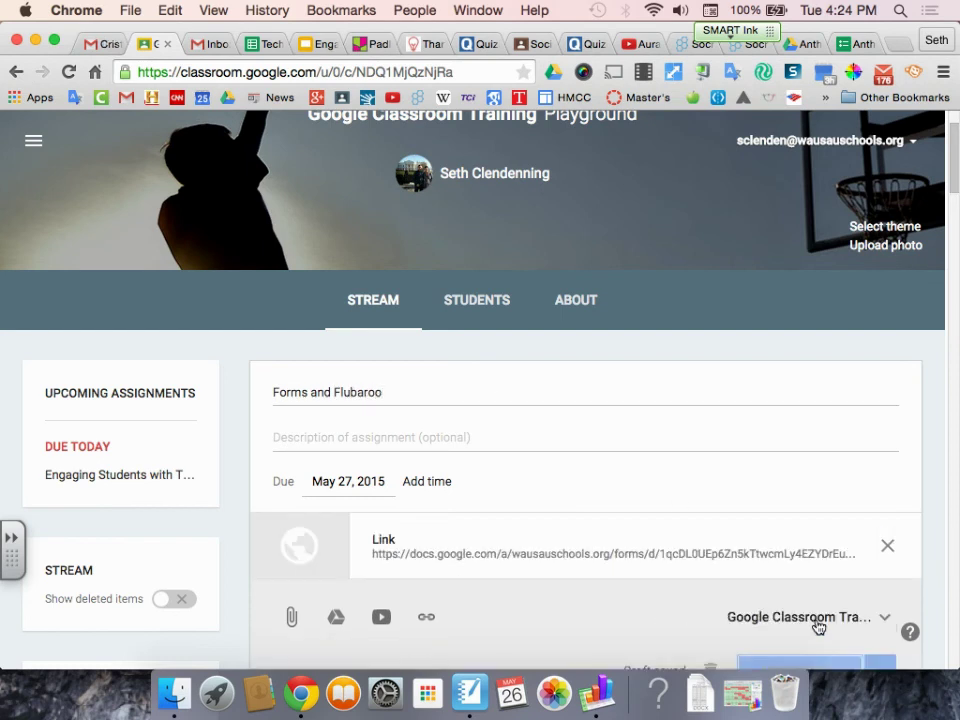
left_click(816, 661)
scroll(655, 597, "down", 5)
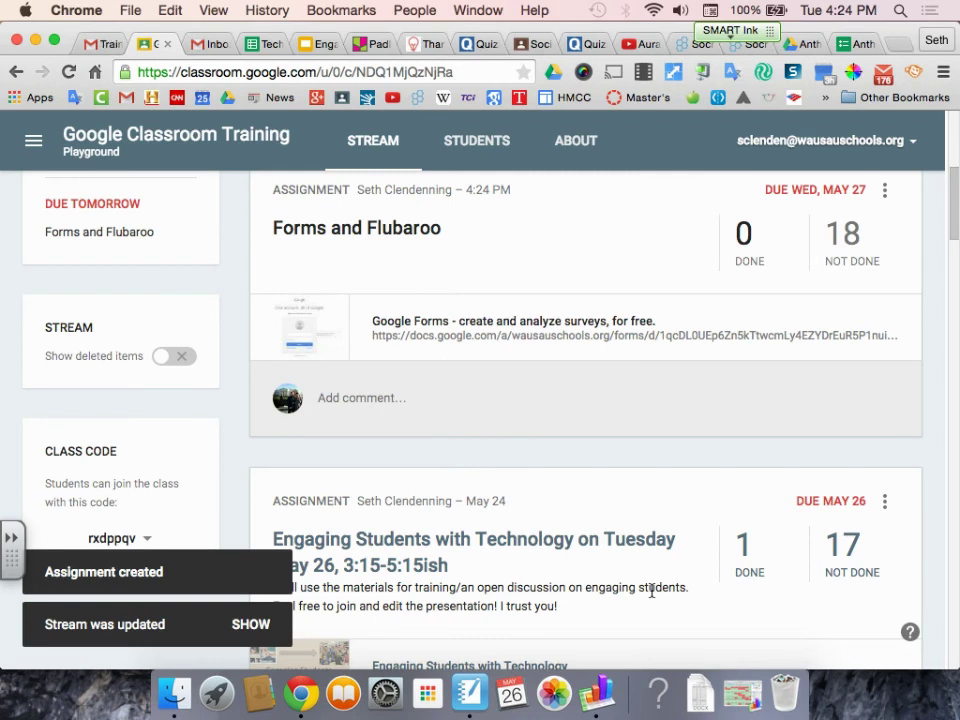
left_click(386, 322)
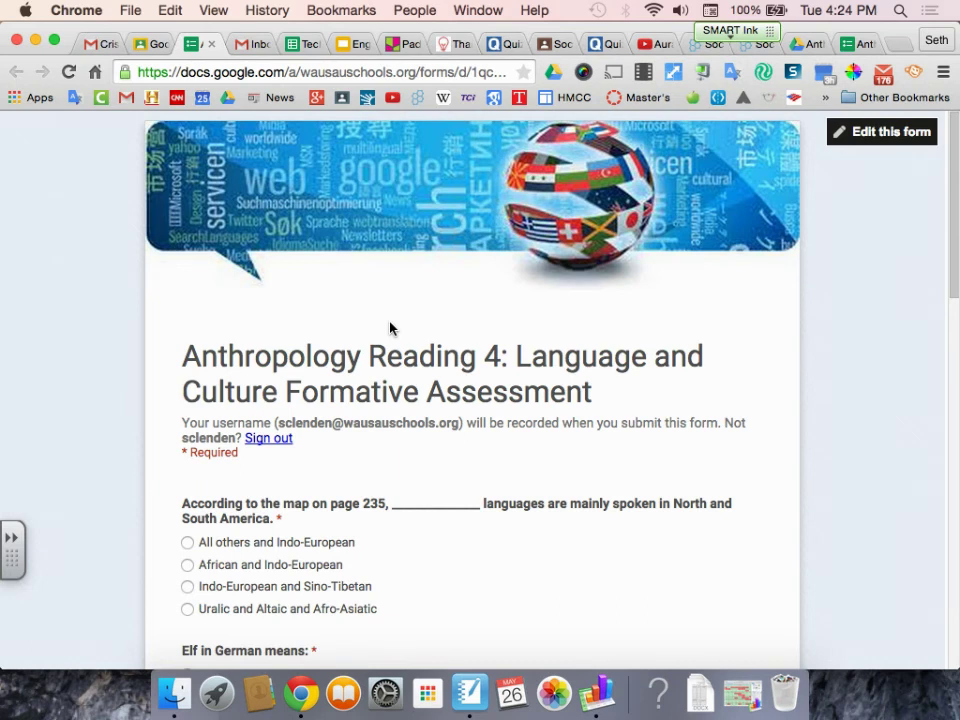
Scroll the live quiz, then return to the Google Classroom Training stream.
left_click_drag(955, 296, 950, 330)
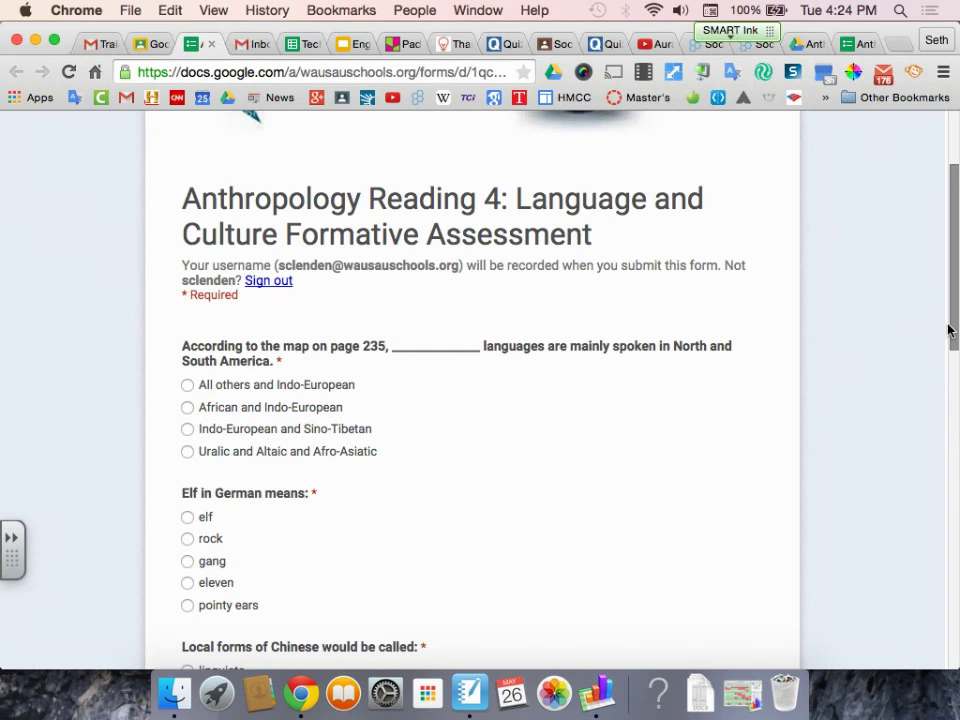
left_click(146, 46)
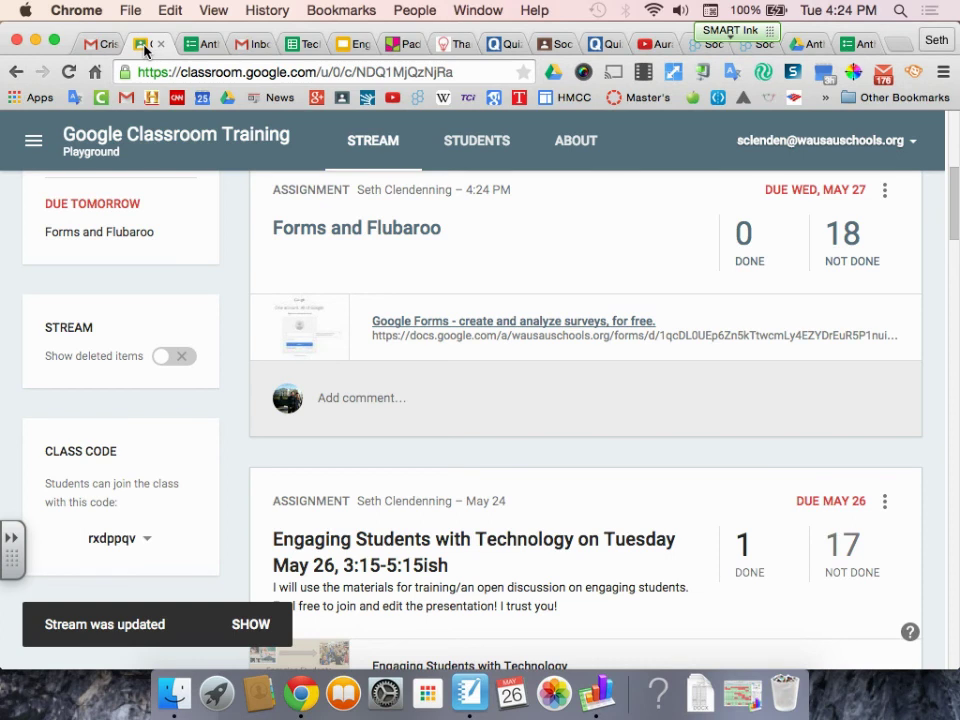
Browse the Google apps list in Gmail, then return to the live Anthropology Reading 4 quiz without the mail notification.
left_click(95, 46)
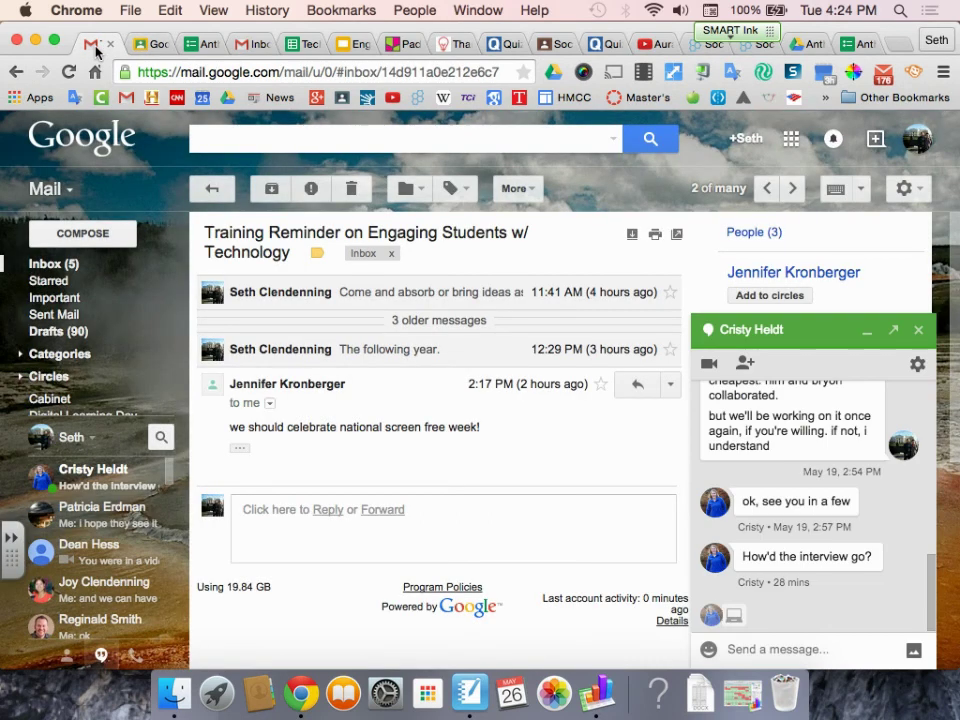
left_click(791, 140)
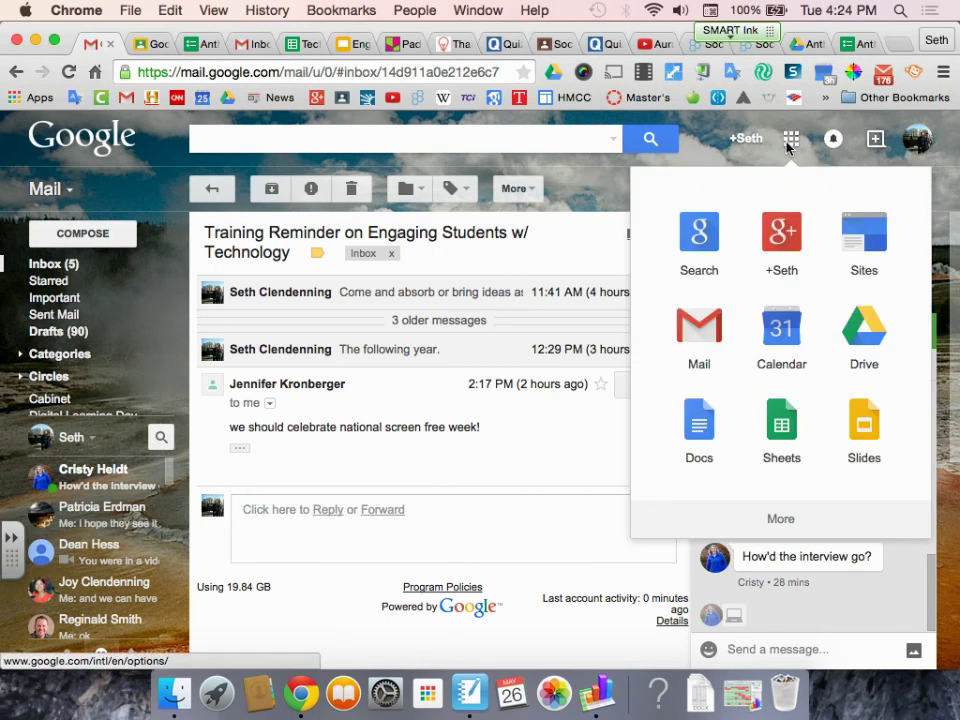
left_click(780, 518)
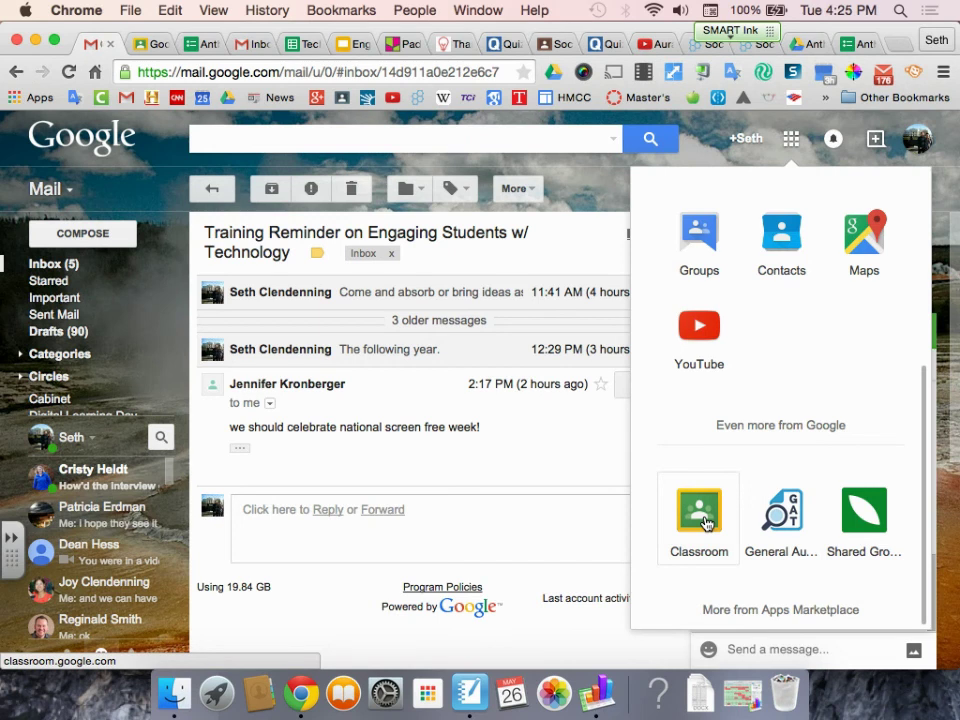
left_click(146, 46)
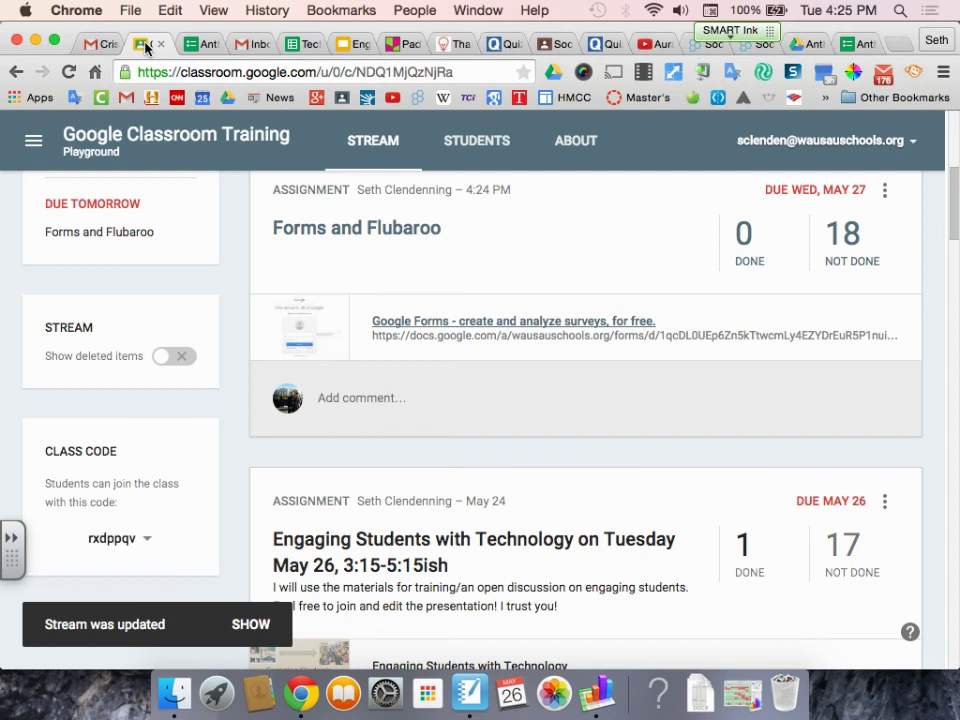
left_click(196, 45)
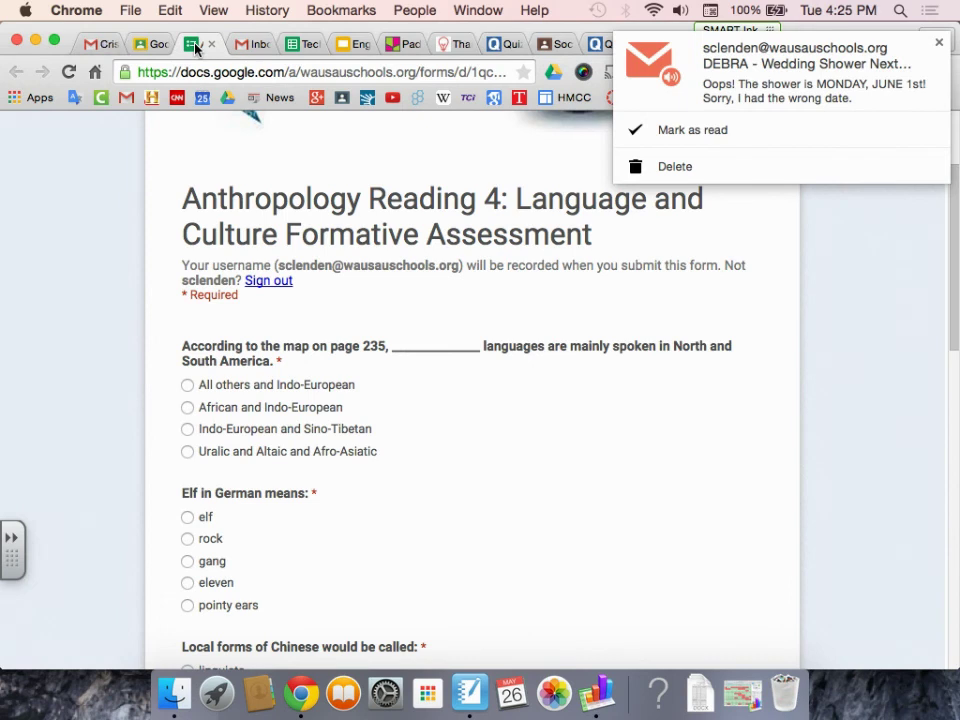
left_click(654, 138)
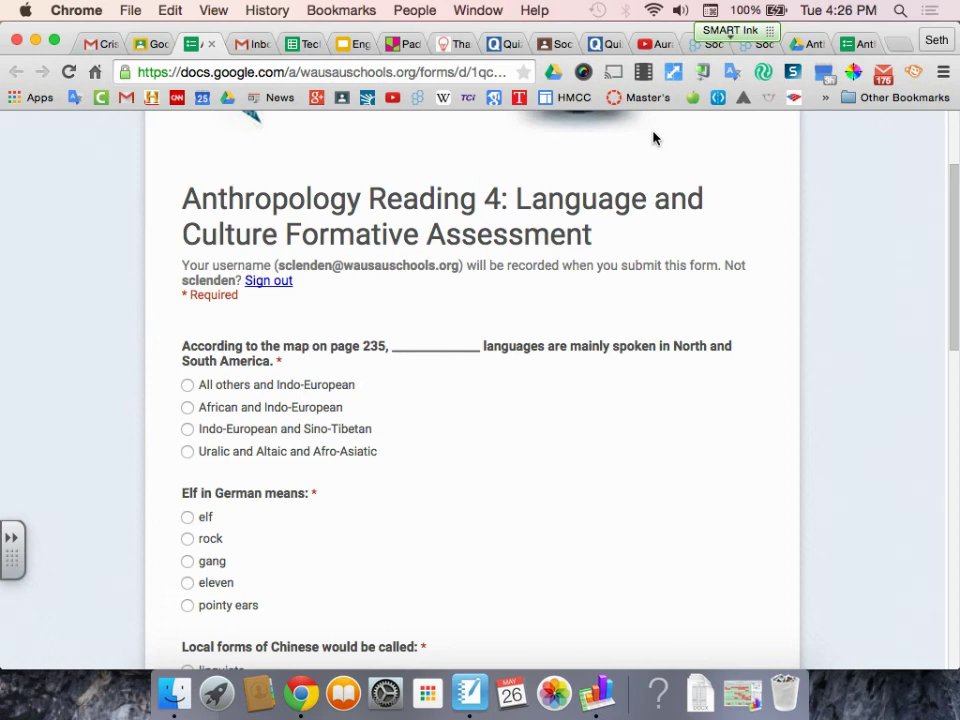
From the top of the live quiz, switch to the form editor with Edit this form.
scroll(653, 138, "up", 3)
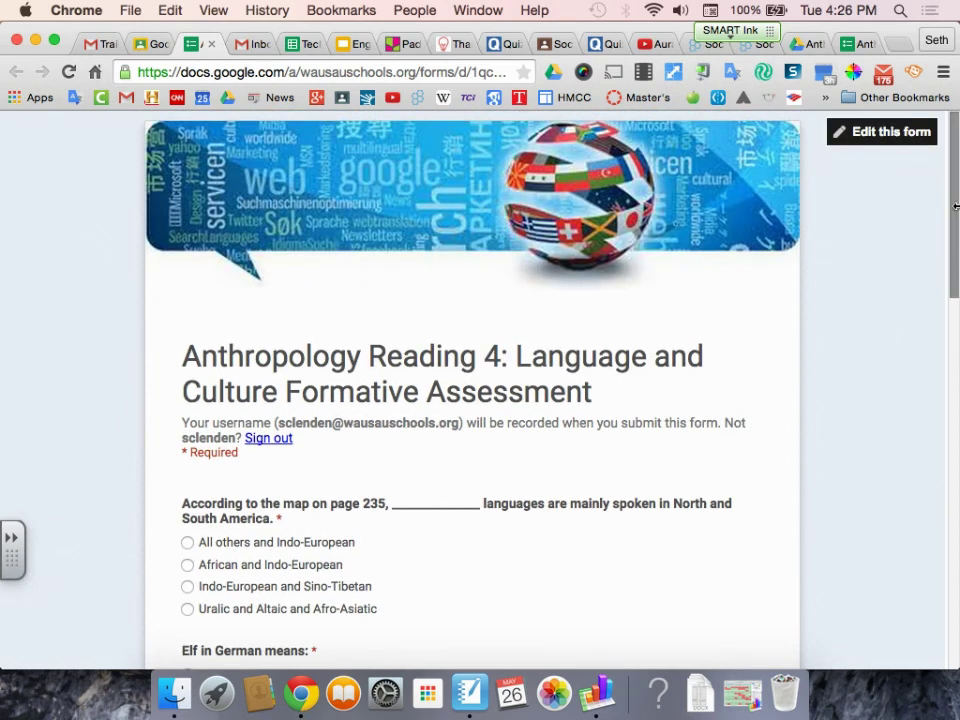
left_click(886, 132)
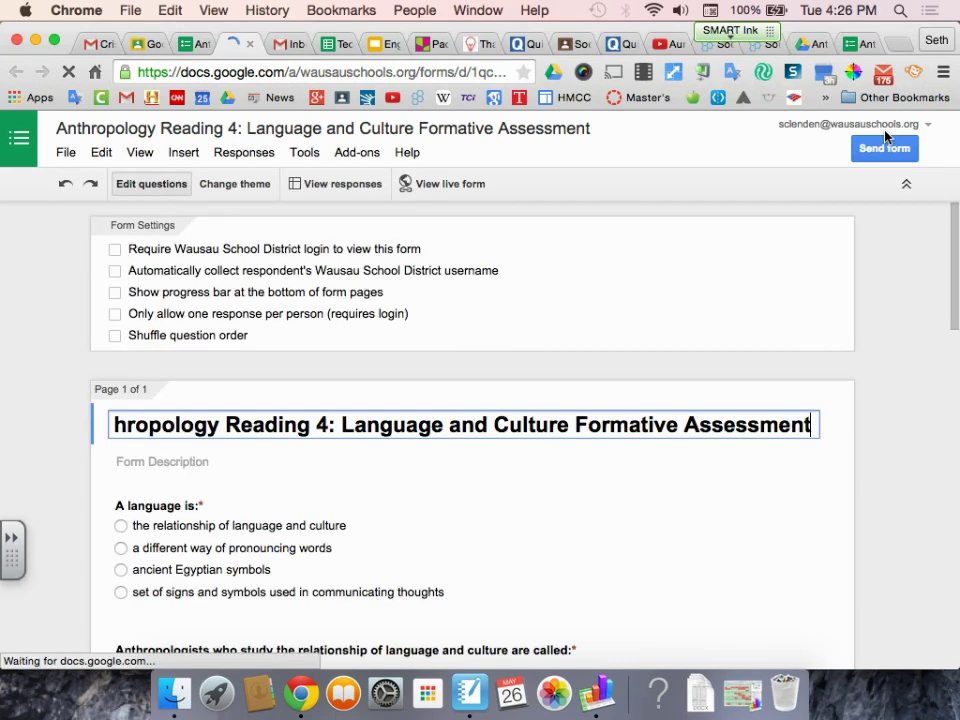
Glance at the Responses menu, then open the responses spreadsheet via View responses.
left_click(242, 153)
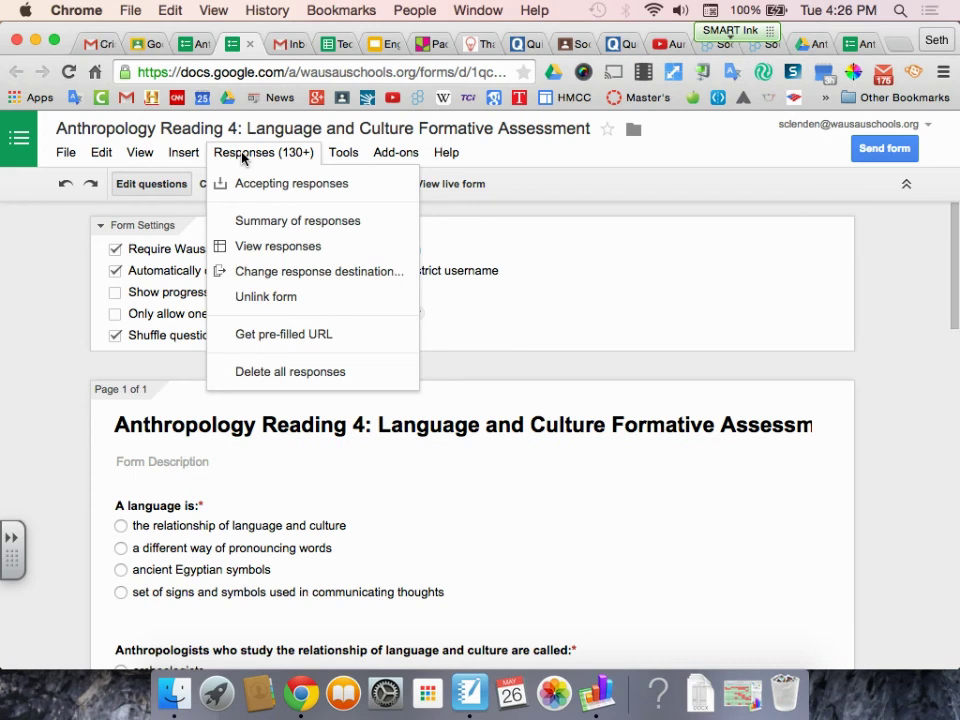
left_click(227, 161)
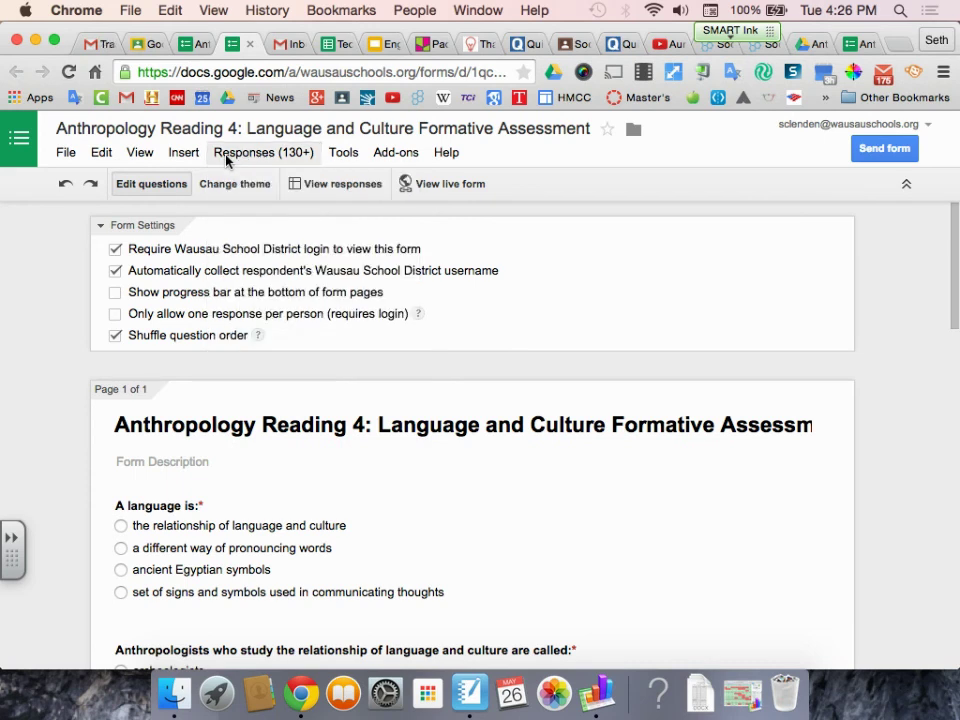
left_click(311, 192)
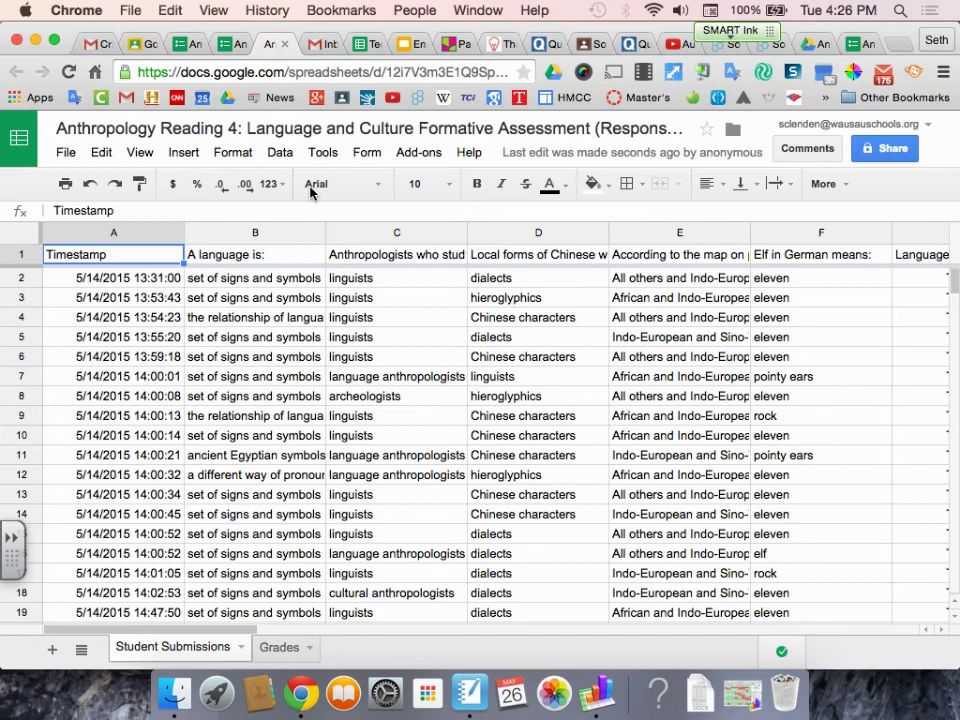
Check the Flubaroo add-on submenu, then show the Grades sheet: 8 points possible, 5.34 average.
left_click(418, 153)
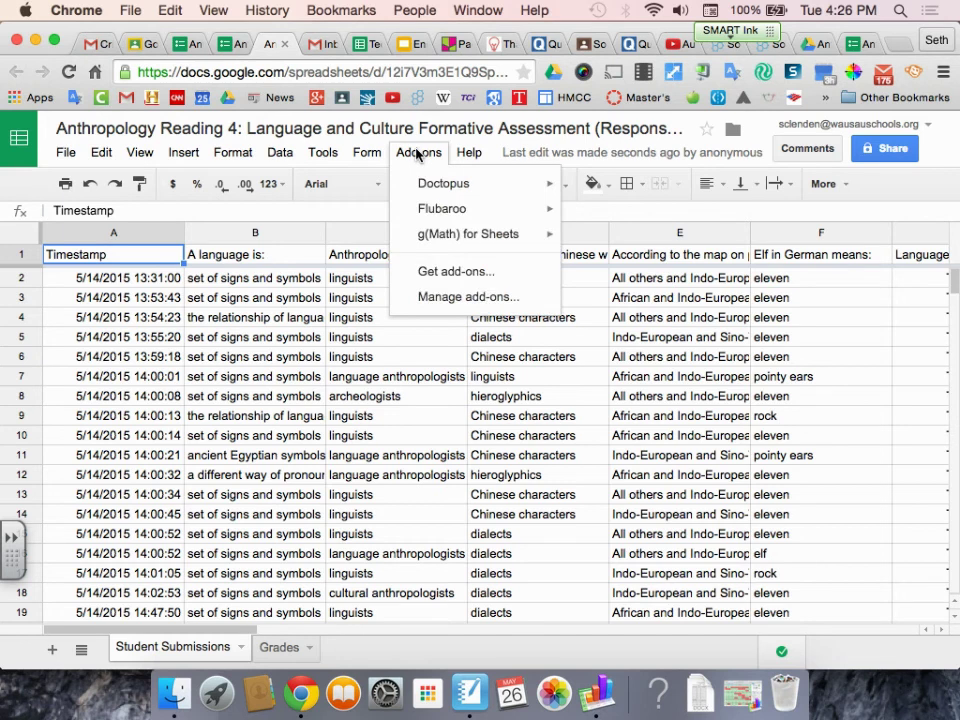
mouse_move(439, 217)
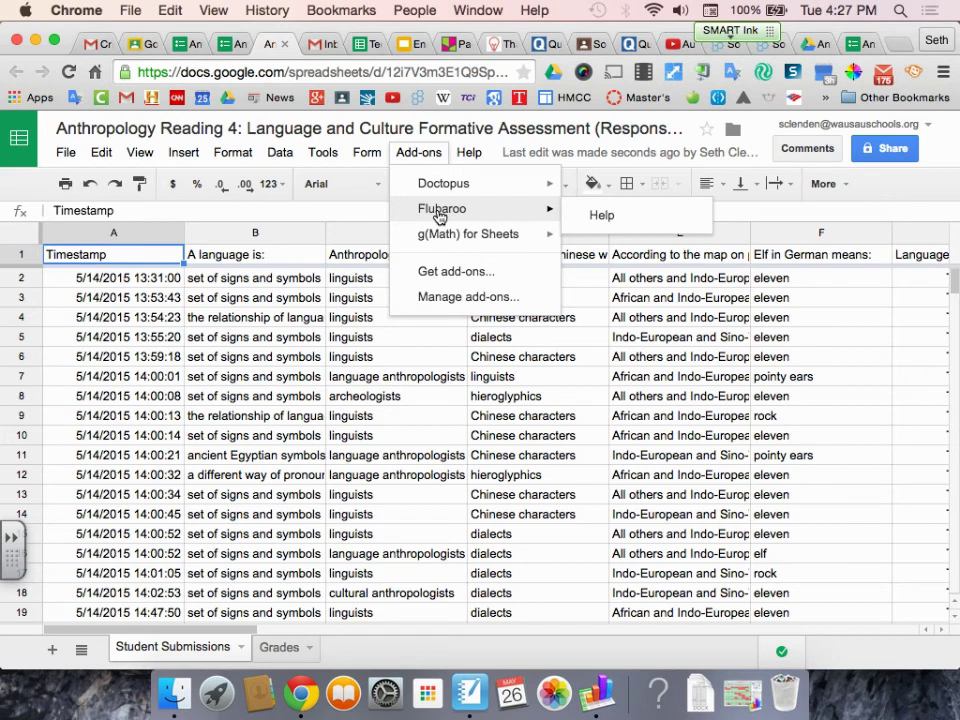
left_click(280, 648)
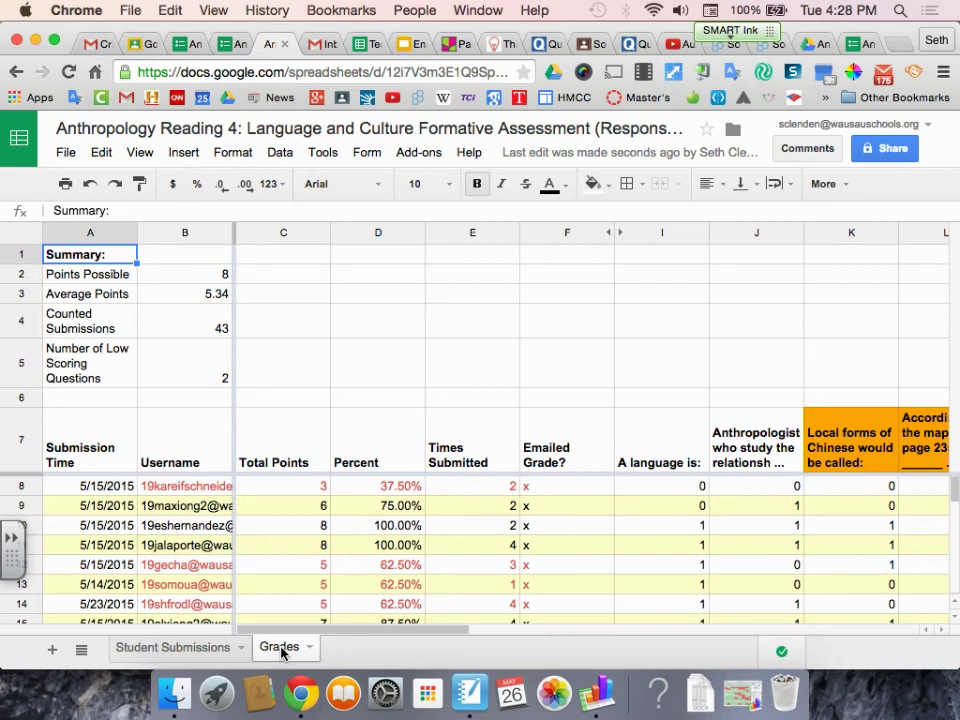
Open Add-ons > Get add-ons to see the store with Flubaroo and Doctopus installed.
left_click(412, 153)
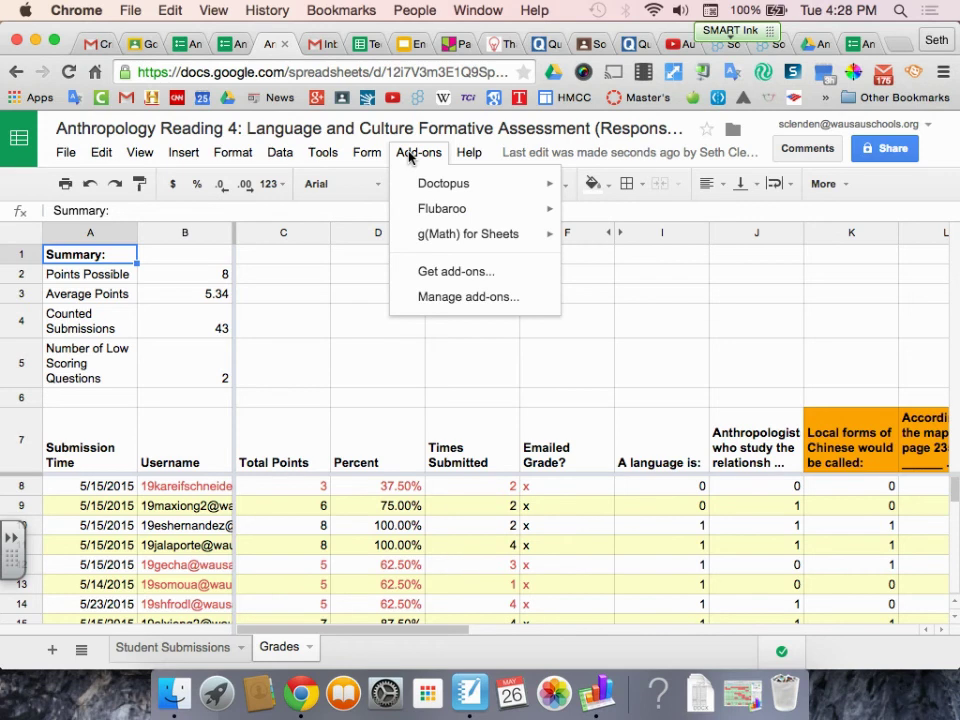
left_click(428, 271)
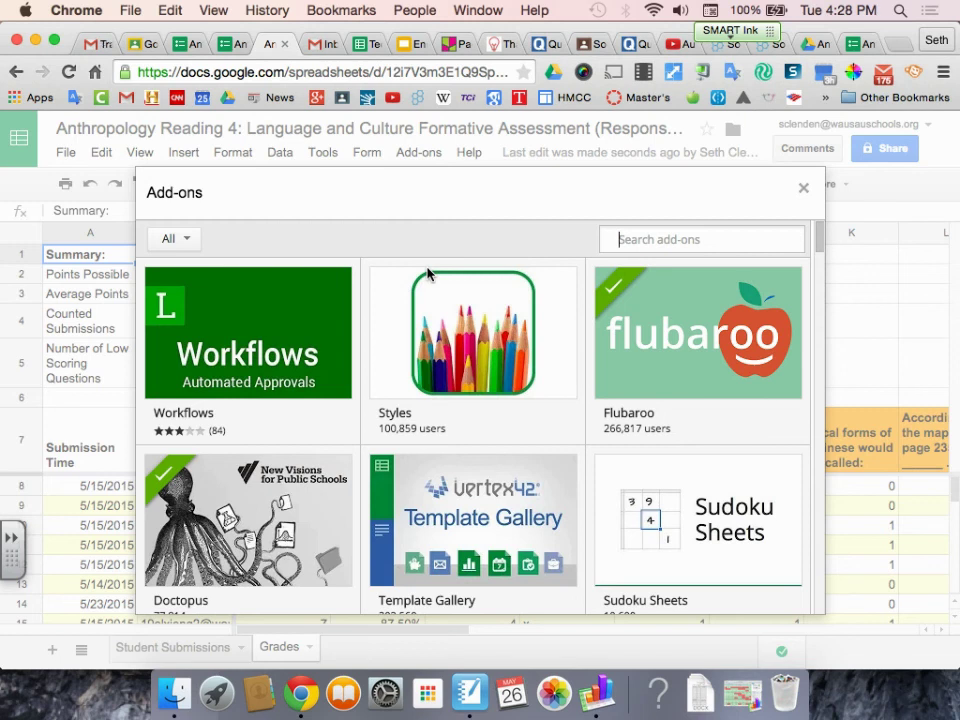
Close the add-ons store, review the Flubaroo submenu, and return to the Anthropology Reading 4 form editor.
left_click(803, 187)
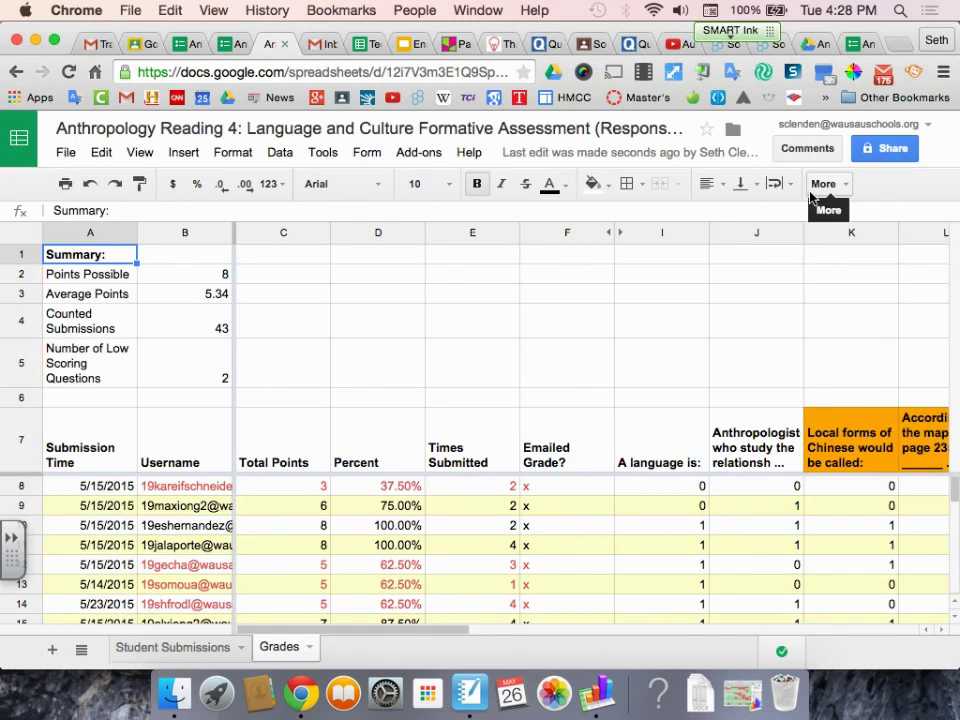
left_click(425, 155)
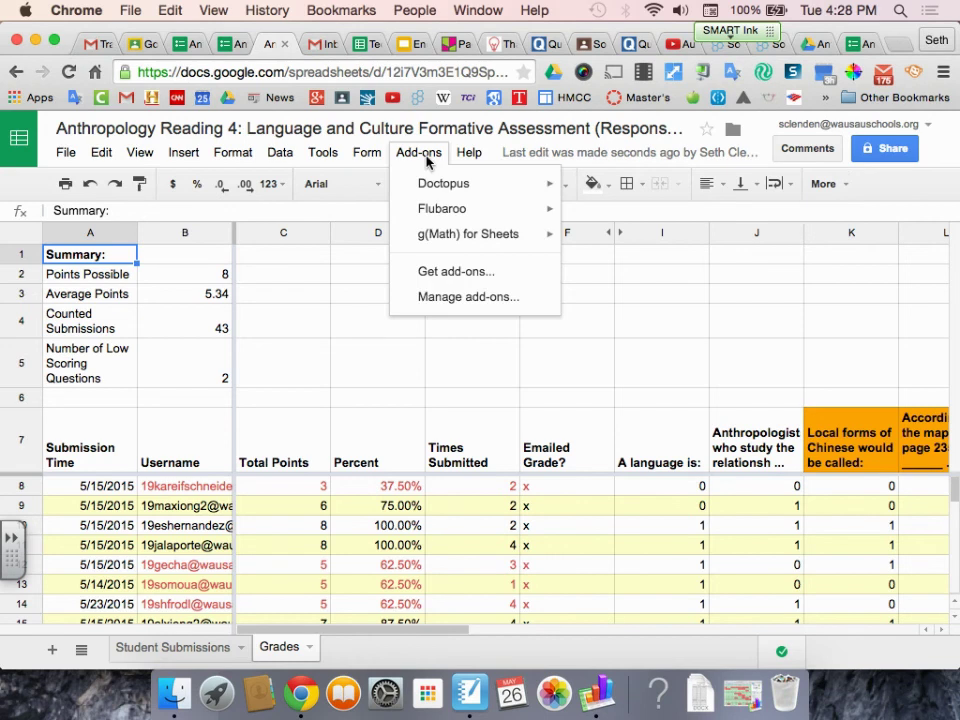
mouse_move(541, 213)
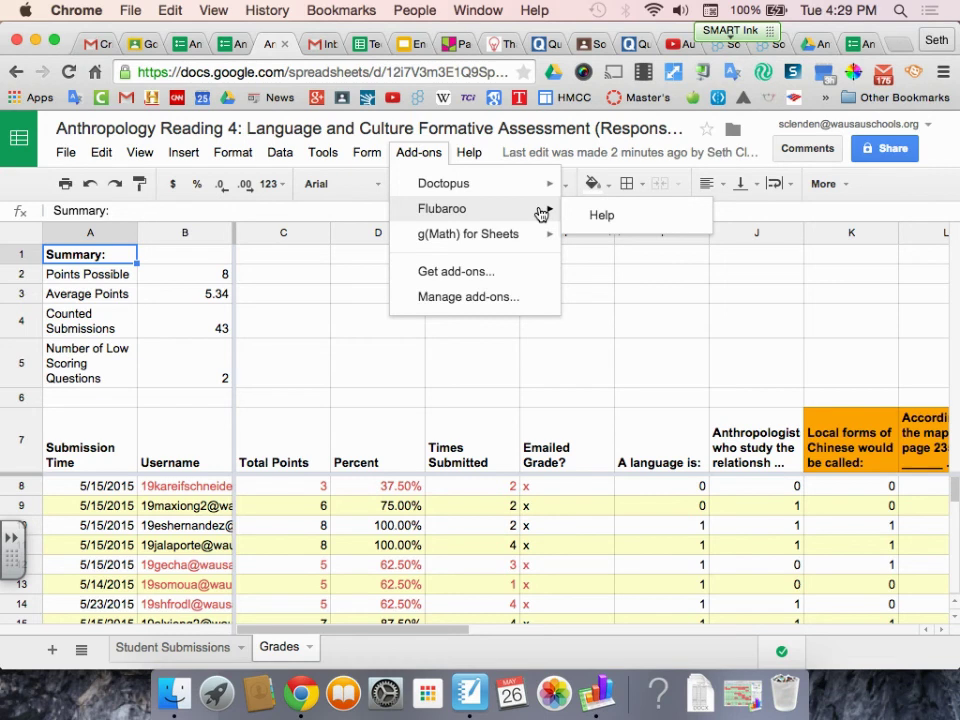
left_click(229, 44)
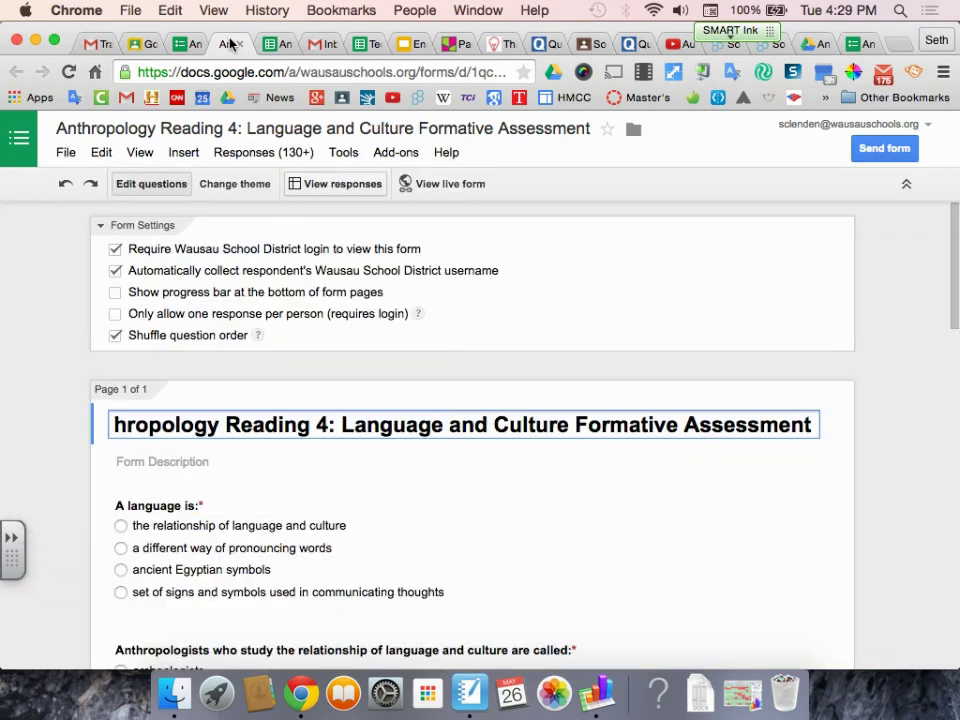
left_click(115, 314)
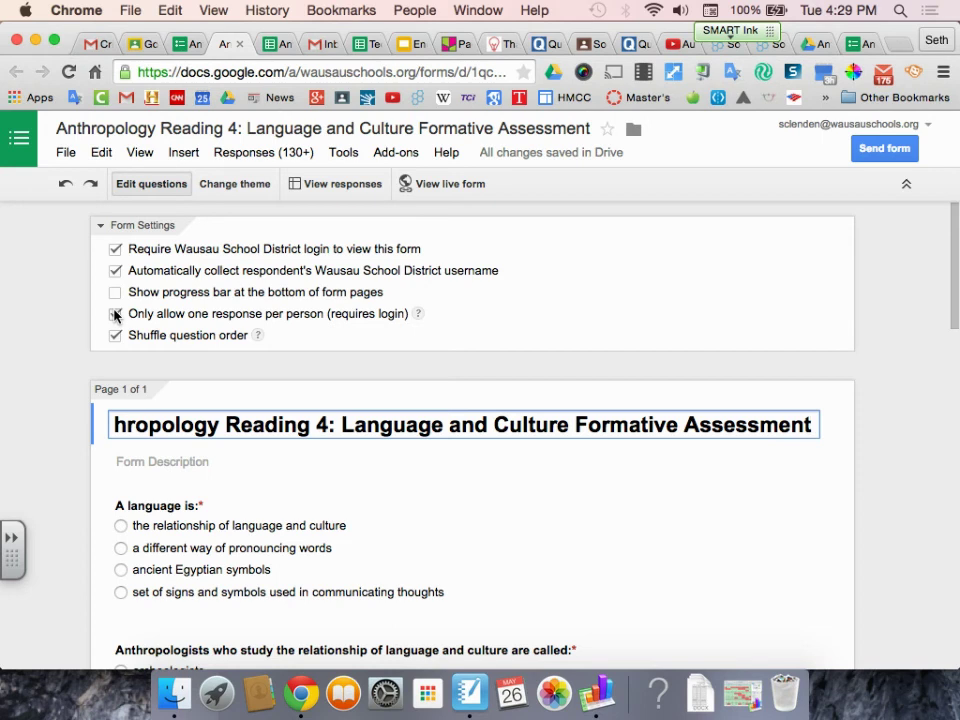
left_click(115, 314)
From the Anthropology folder in Drive, create a new Google Form via New > More.
left_click(810, 45)
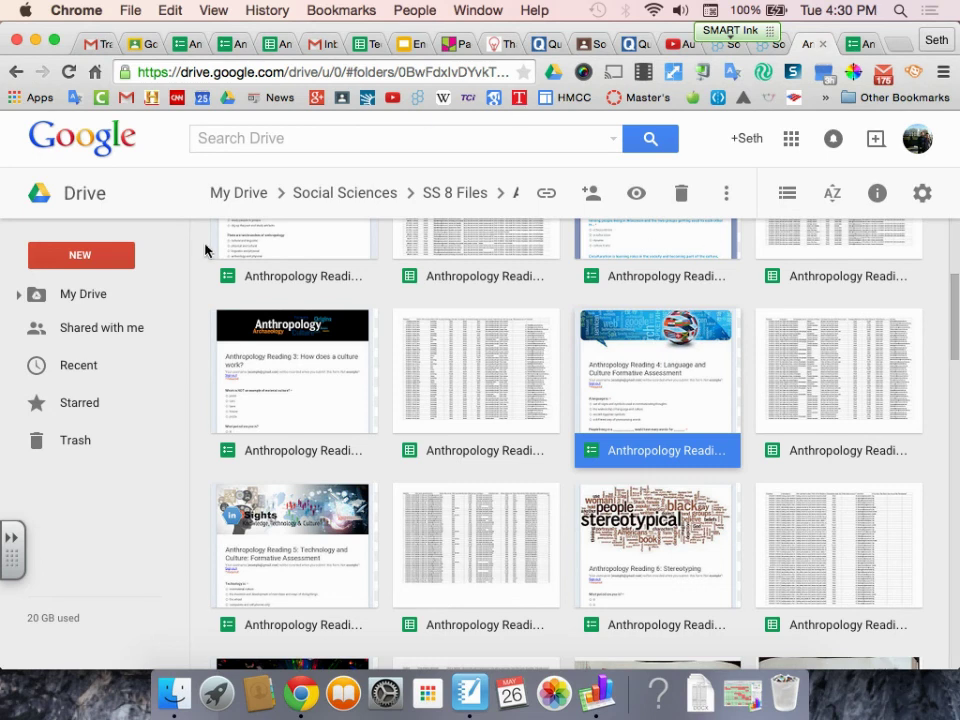
left_click(97, 259)
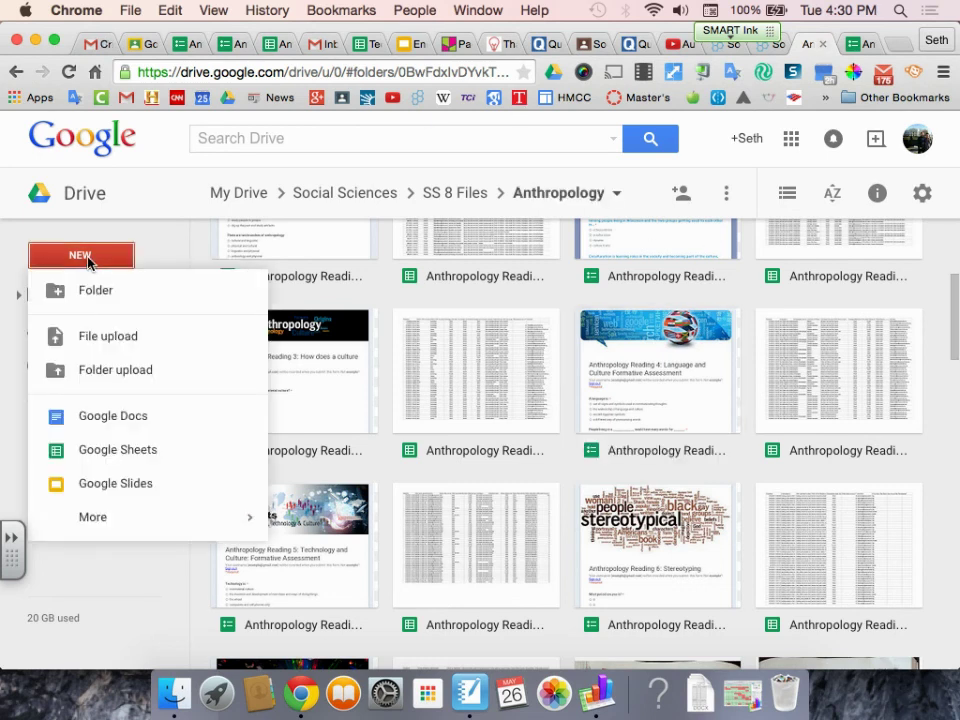
mouse_move(167, 508)
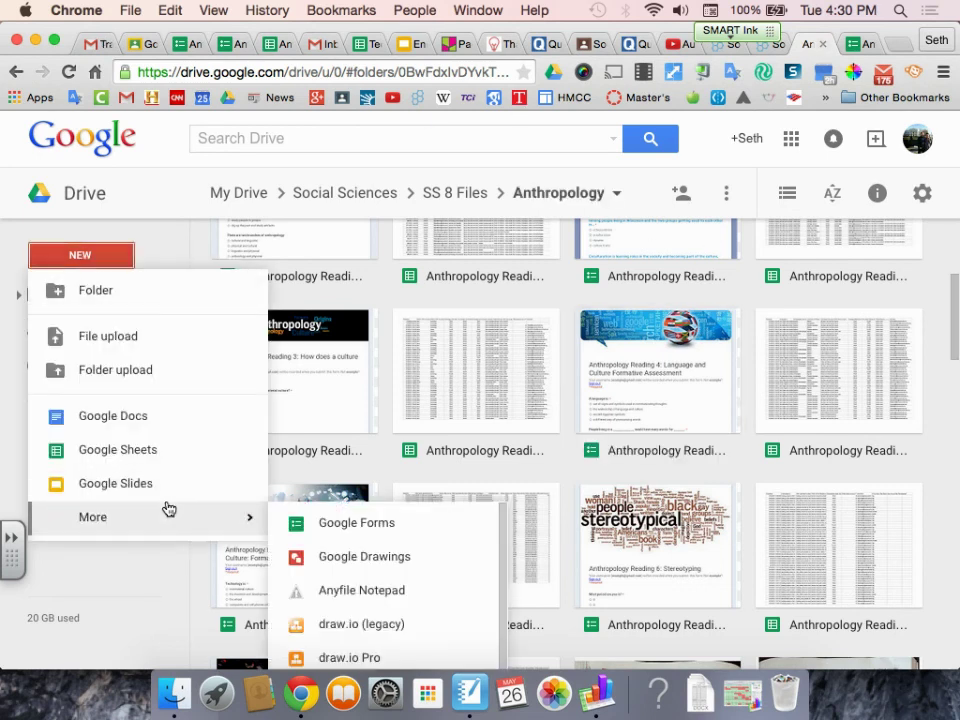
left_click(445, 532)
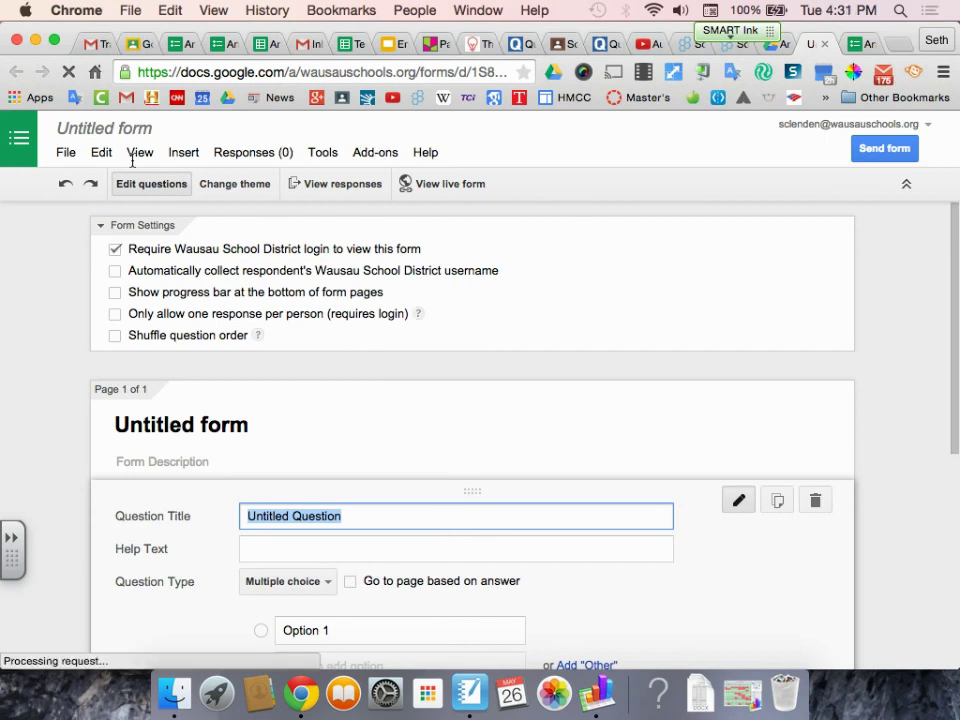
Title the form 'How old is Mr. Clendenning' and enter the question 'How is Mr. Clendenning?'.
left_click(107, 133)
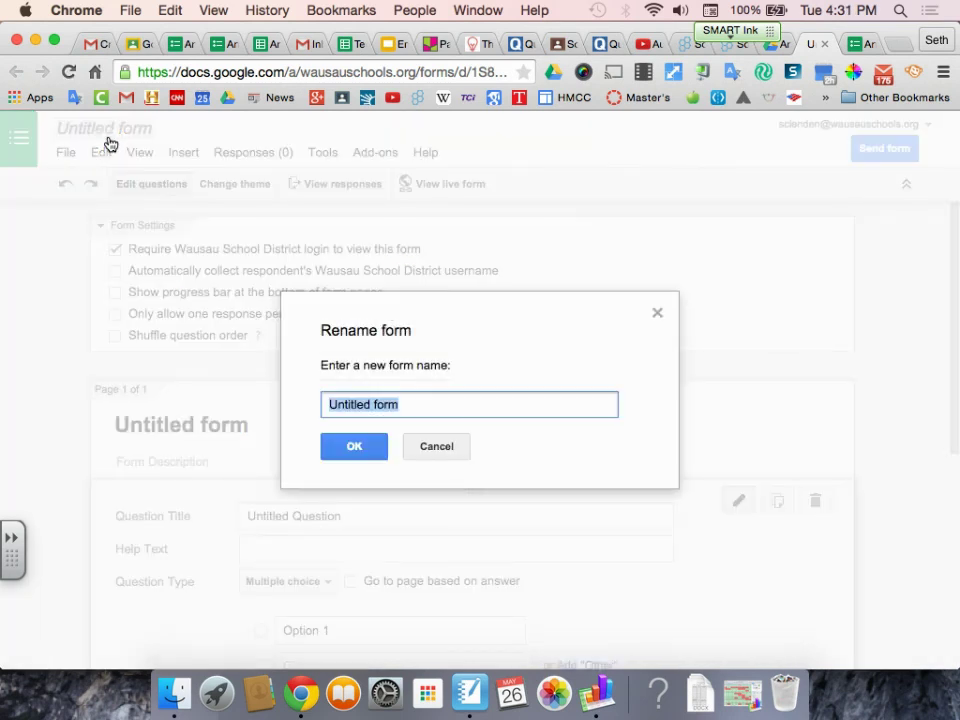
type("How o")
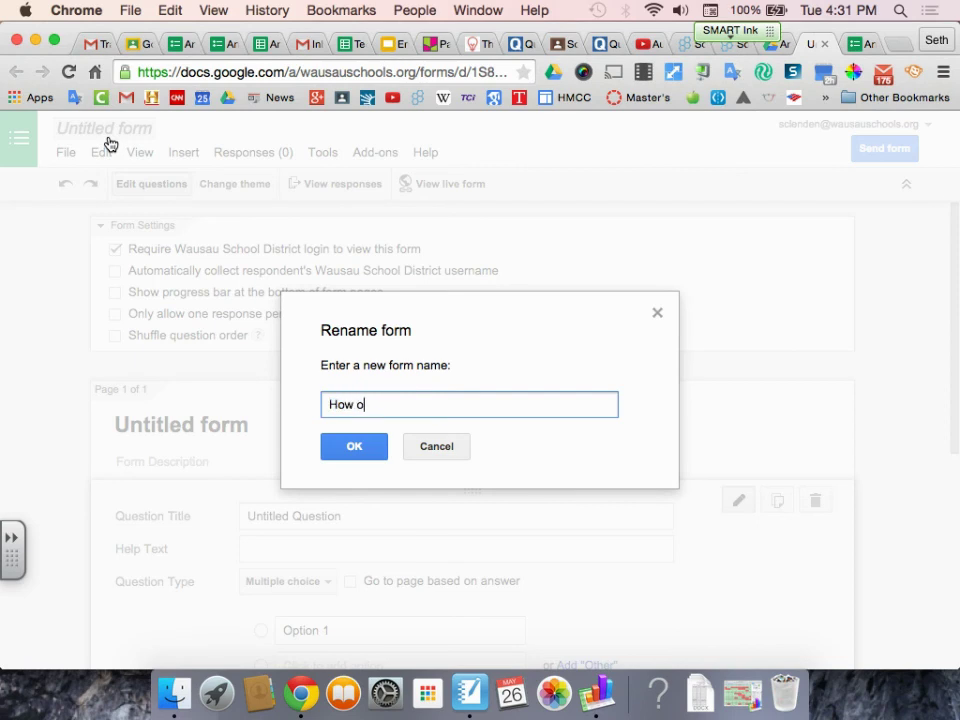
type("ld is Mr. Clendenning")
key("Return")
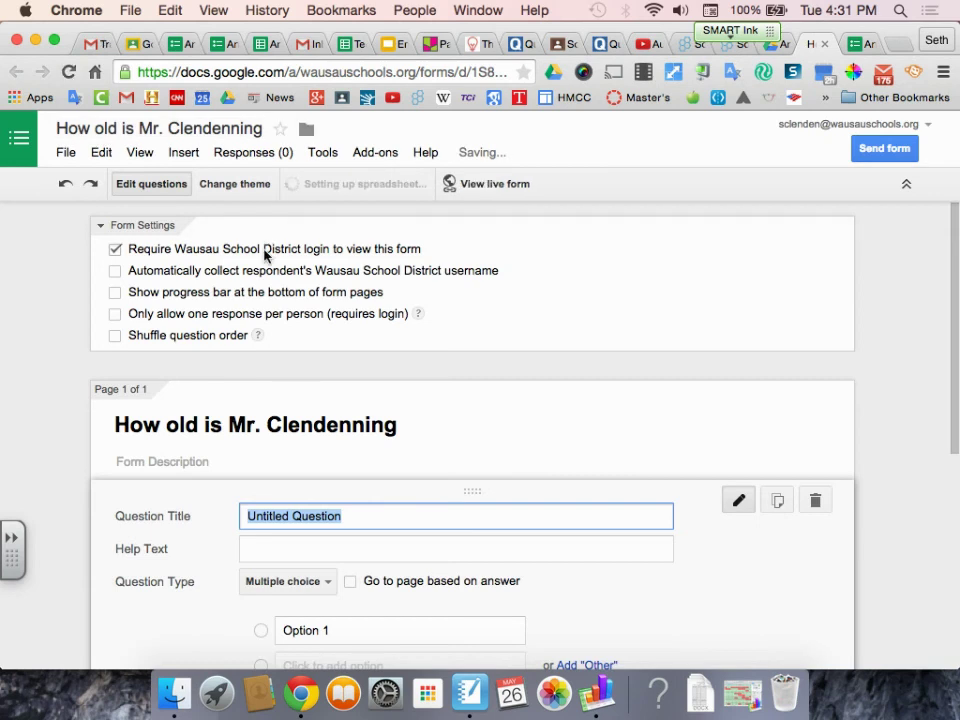
type("How is Mr. Cl")
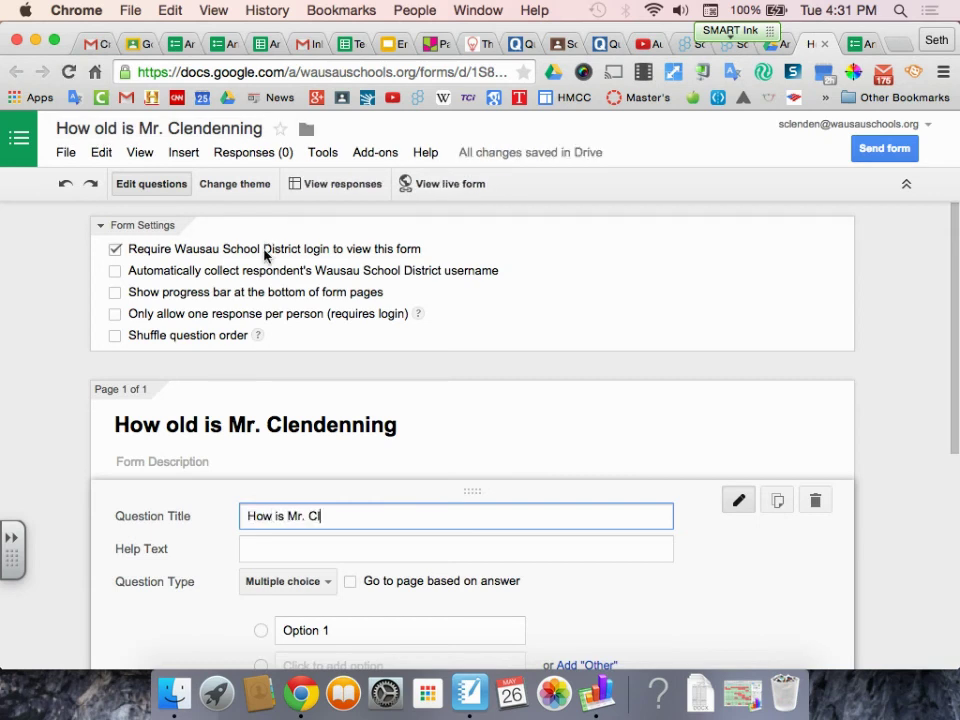
type("endenning?")
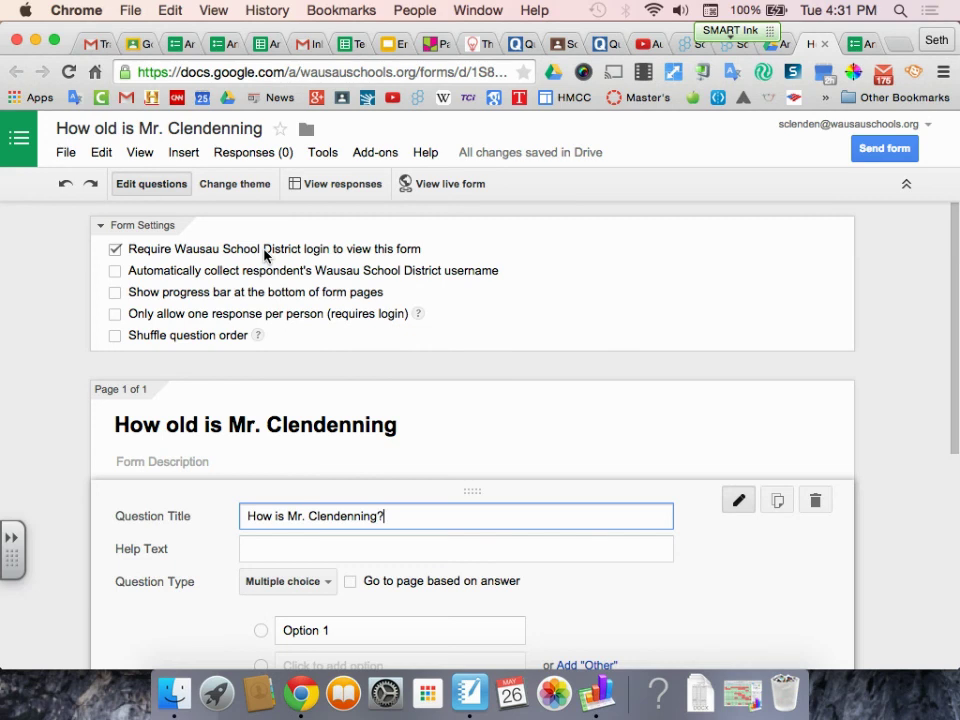
scroll(388, 591, "down", 1)
Add the answer choices 2, 33, 43 and 63.
left_click(349, 579)
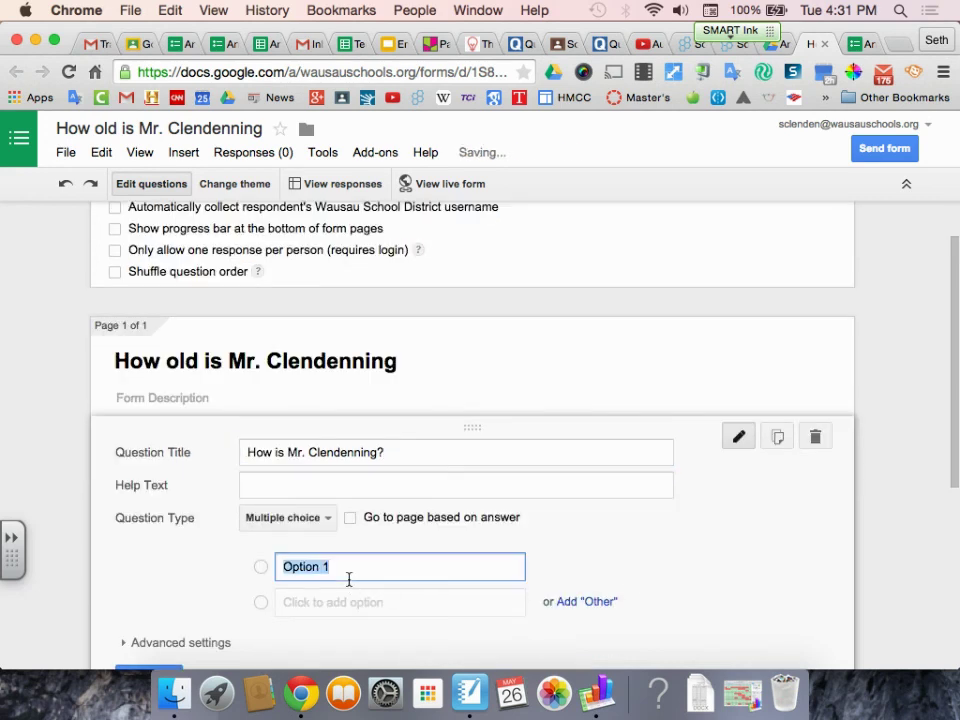
type("2")
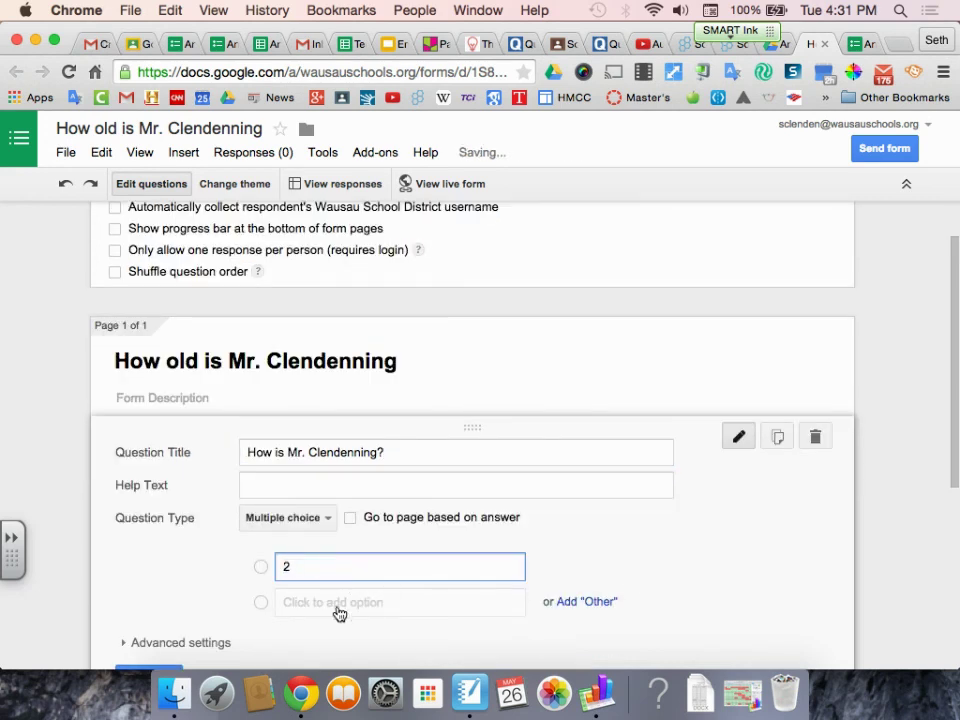
left_click(337, 612)
type("33")
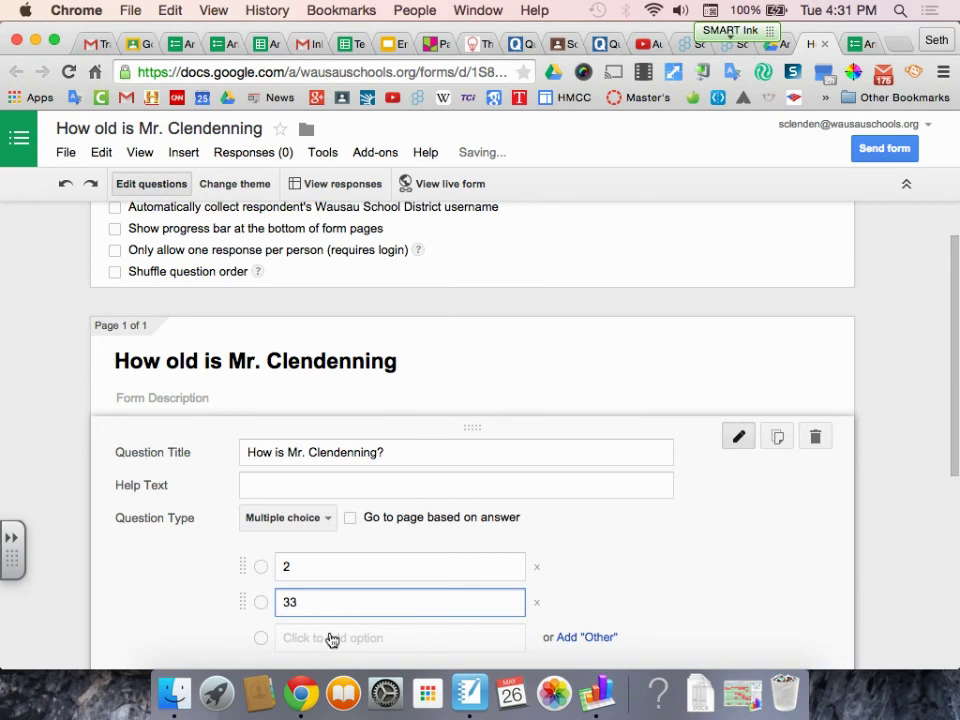
left_click(332, 637)
type("43")
scroll(329, 640, "down", 1)
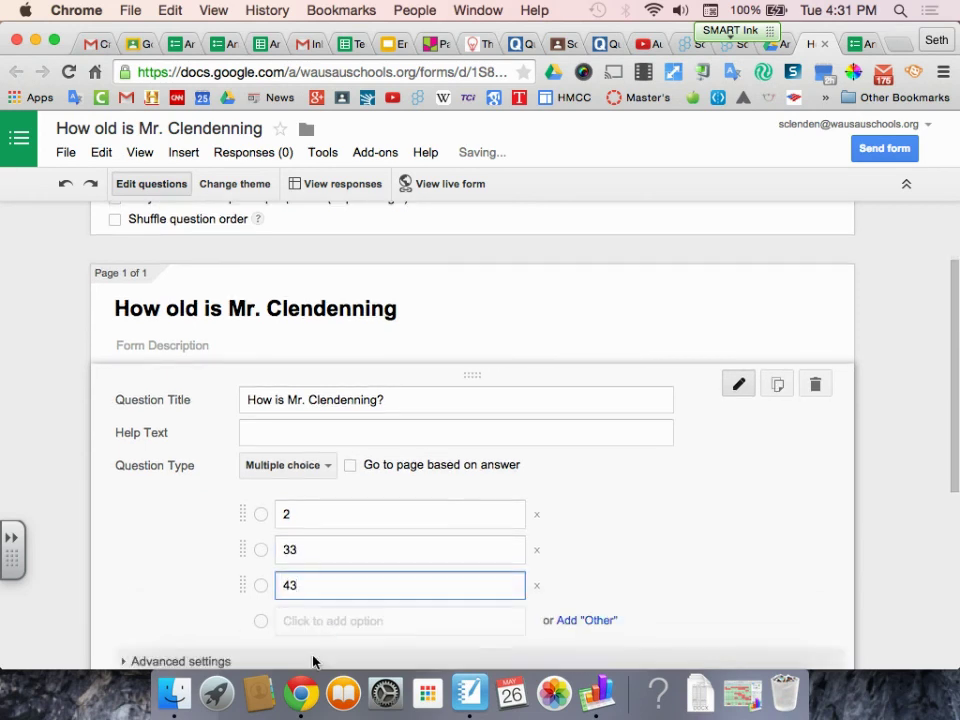
left_click(317, 625)
type("52")
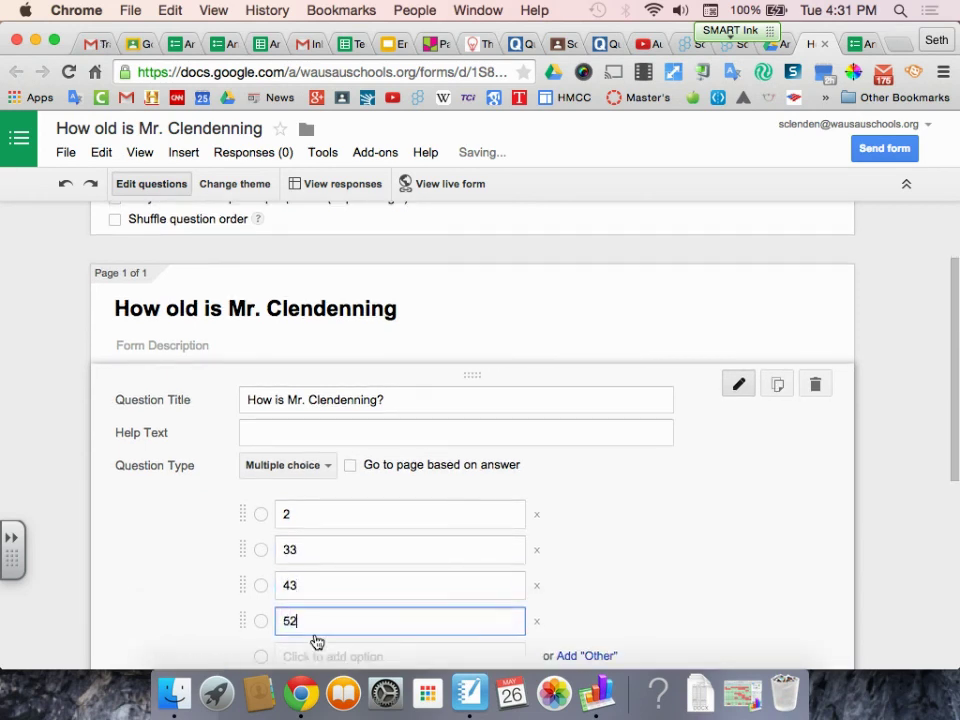
key("BackSpace")
key("BackSpace")
type("63")
scroll(758, 602, "down", 3)
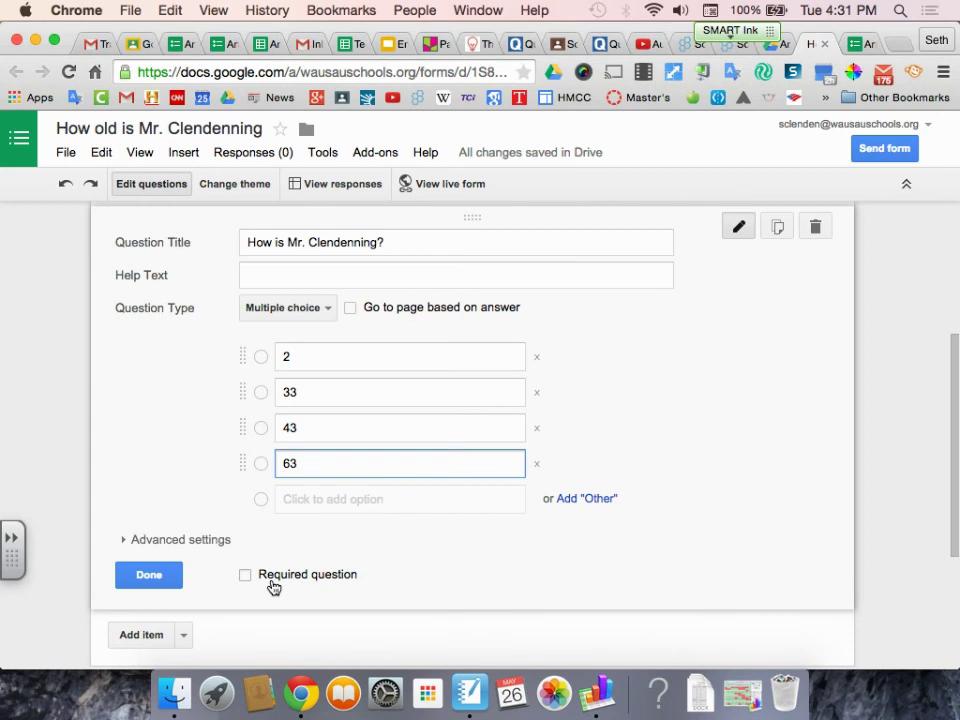
Make the age question required and expand its advanced settings.
left_click(271, 588)
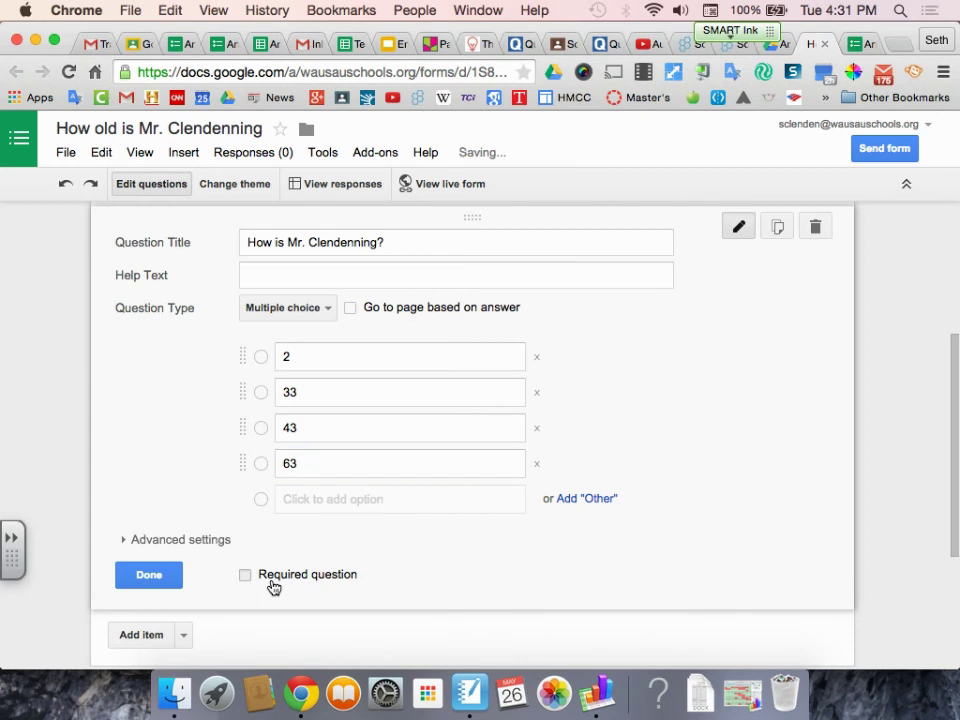
left_click(183, 545)
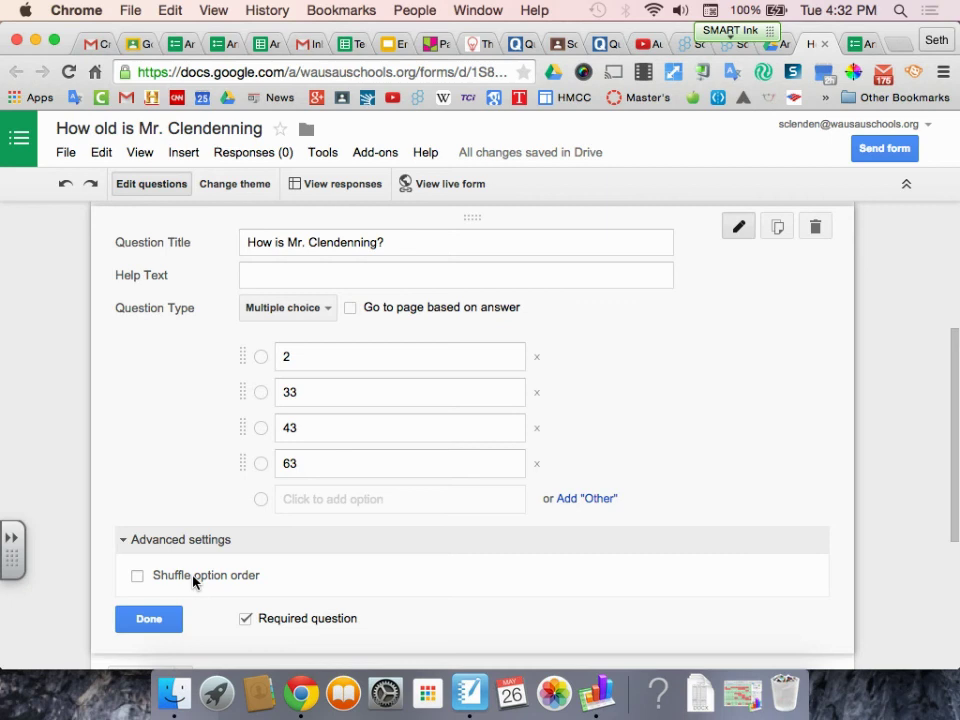
scroll(253, 519, "up", 5)
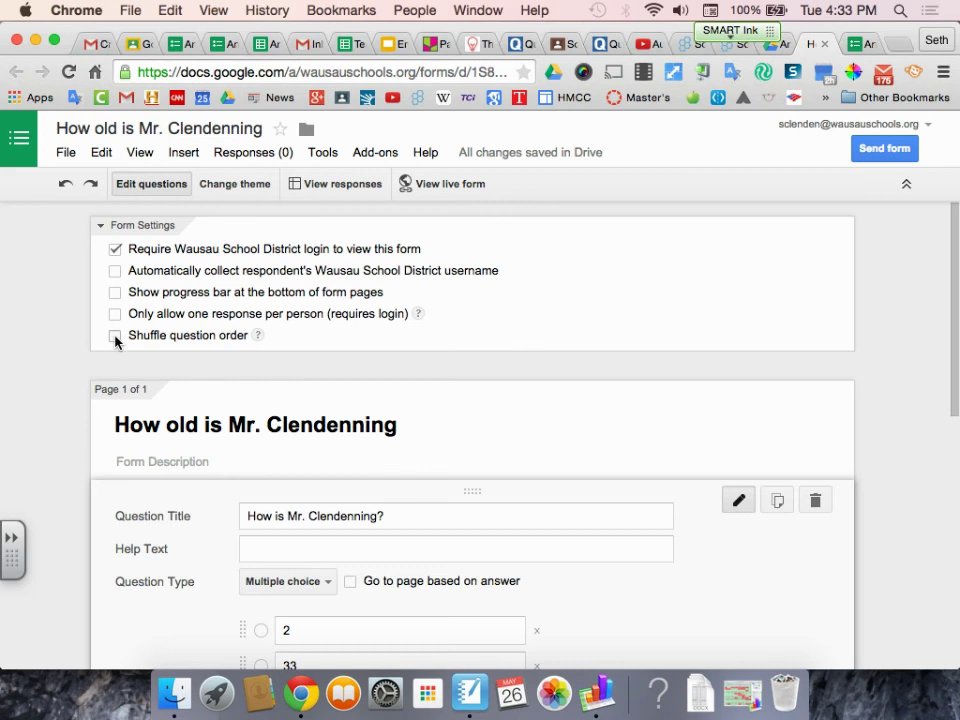
Turn on shuffle question order, one response per person, and automatic username collection.
left_click(115, 337)
left_click(114, 315)
left_click(116, 272)
Finish editing the age question and open the live form.
scroll(447, 585, "down", 5)
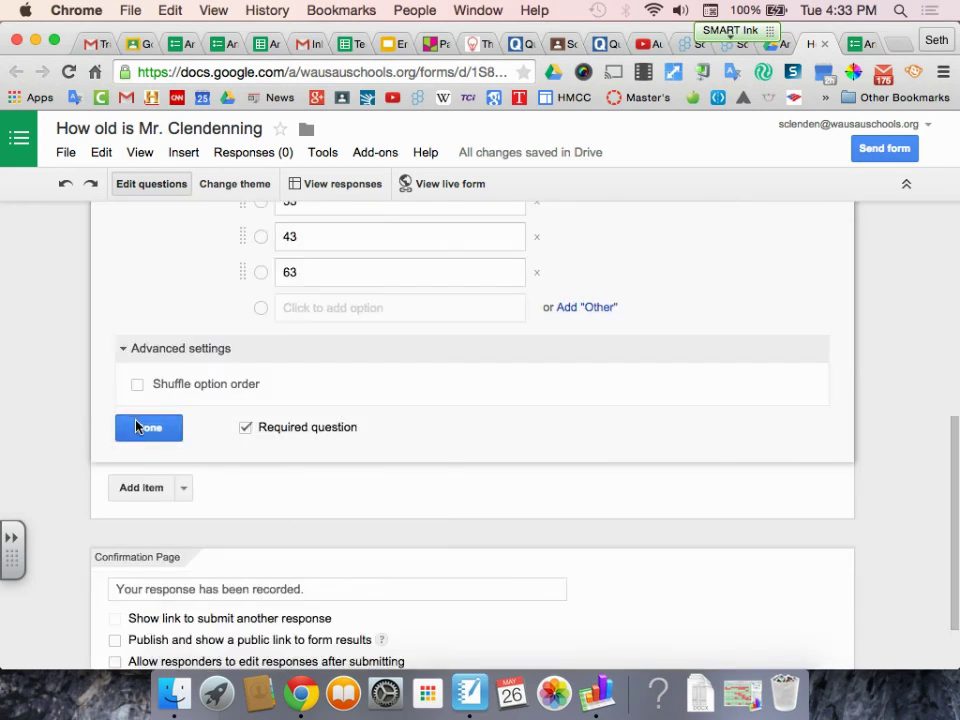
left_click(148, 427)
scroll(631, 420, "up", 3)
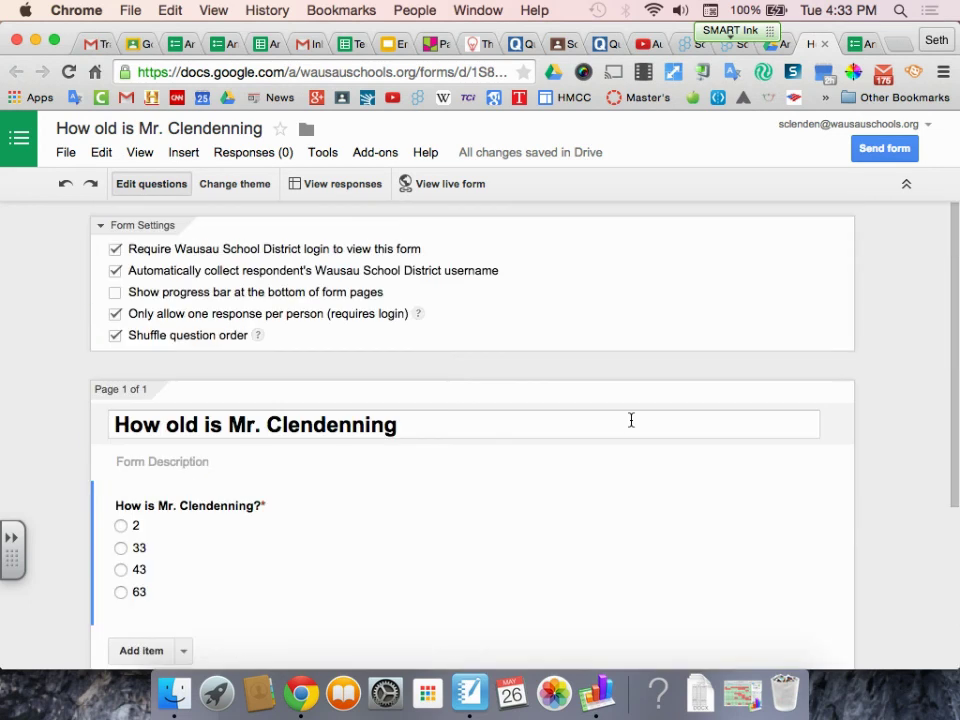
left_click(450, 188)
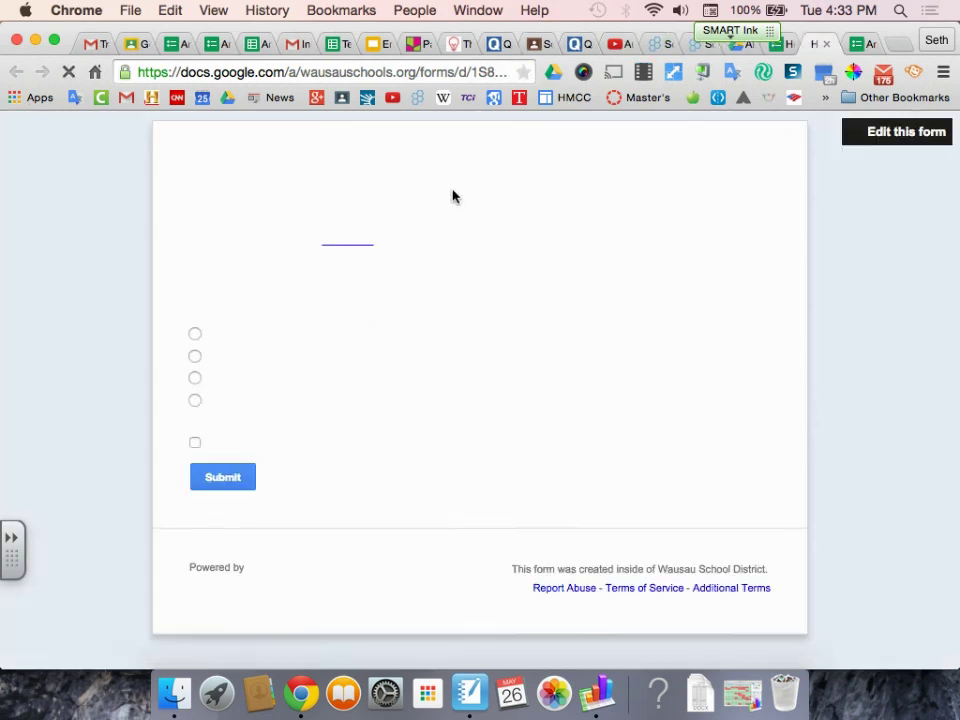
Answer 33 on the live quiz, submit it, and return to the editor.
left_click(195, 345)
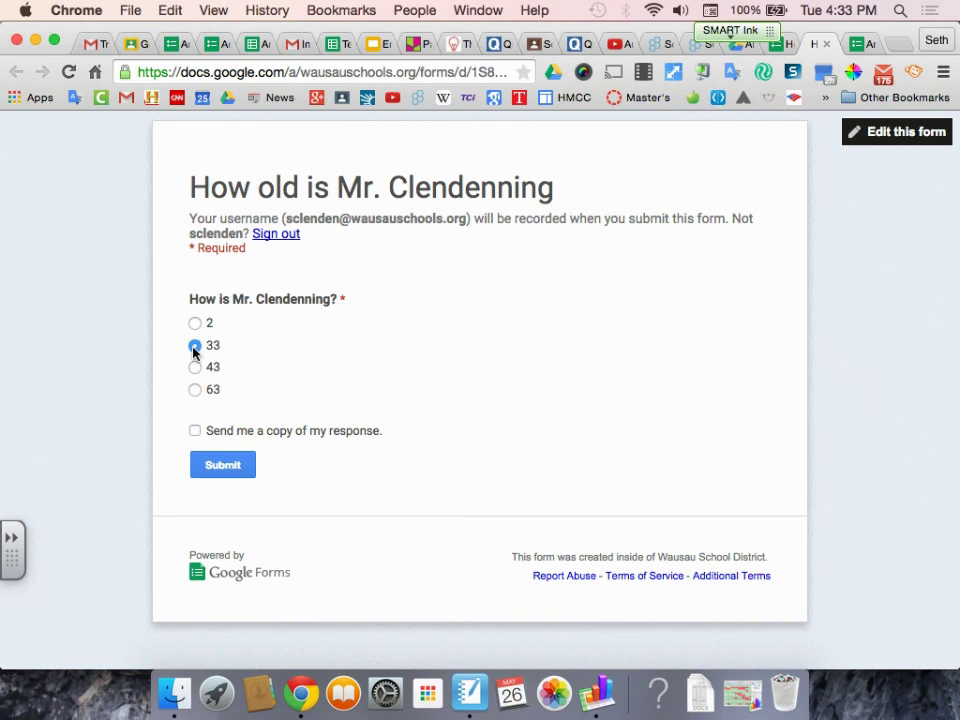
left_click(236, 476)
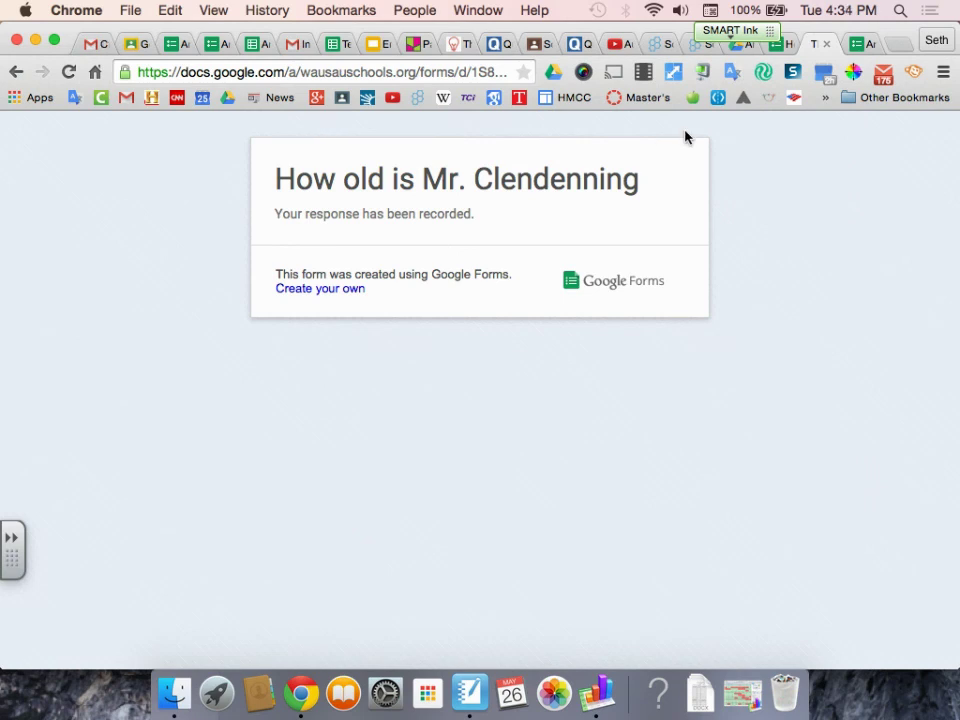
left_click(825, 43)
scroll(456, 313, "down", 2)
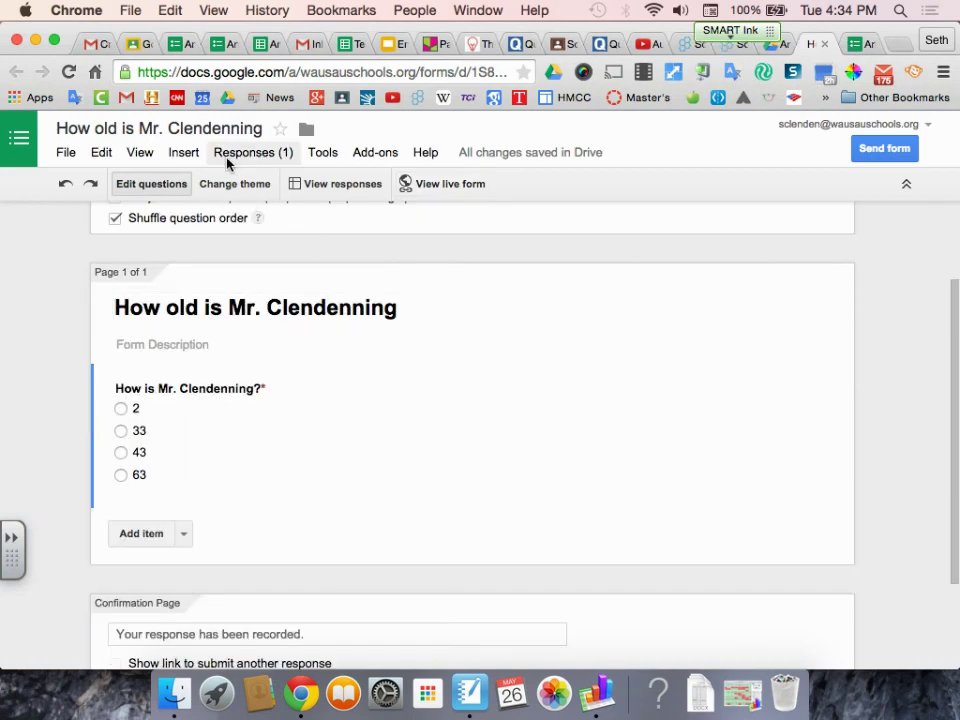
Open the single response in its Google Sheets spreadsheet via View responses.
left_click(319, 152)
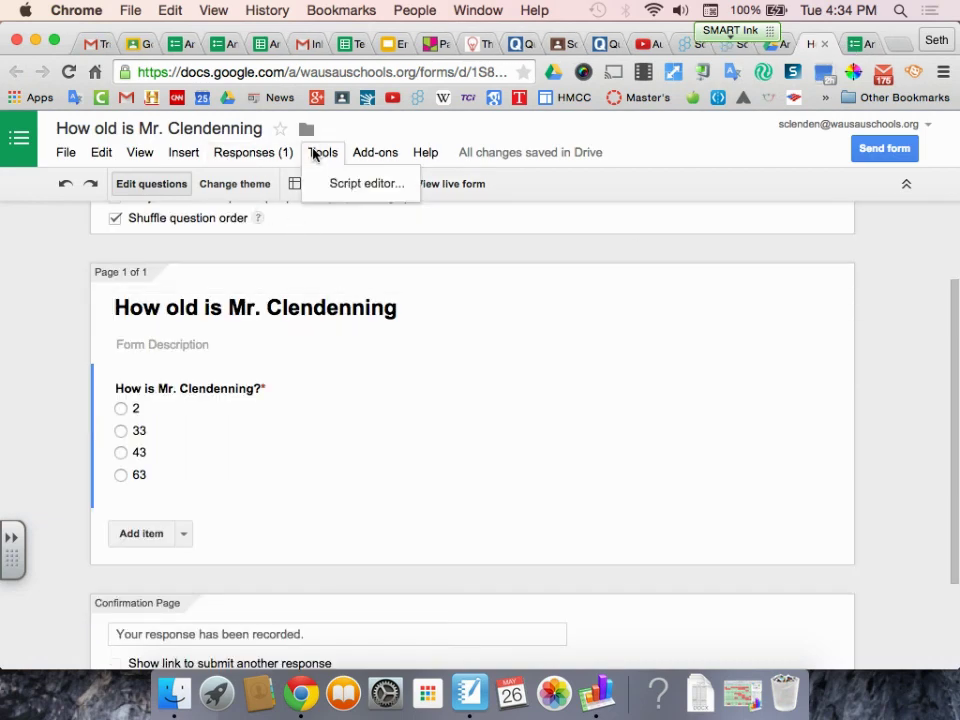
mouse_move(396, 154)
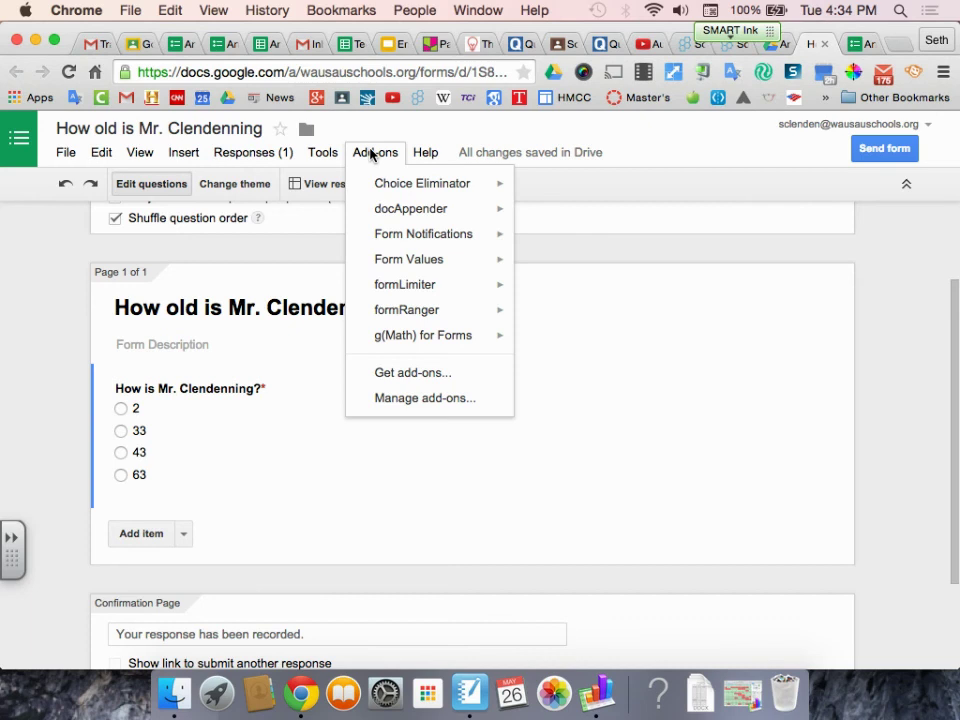
mouse_move(263, 158)
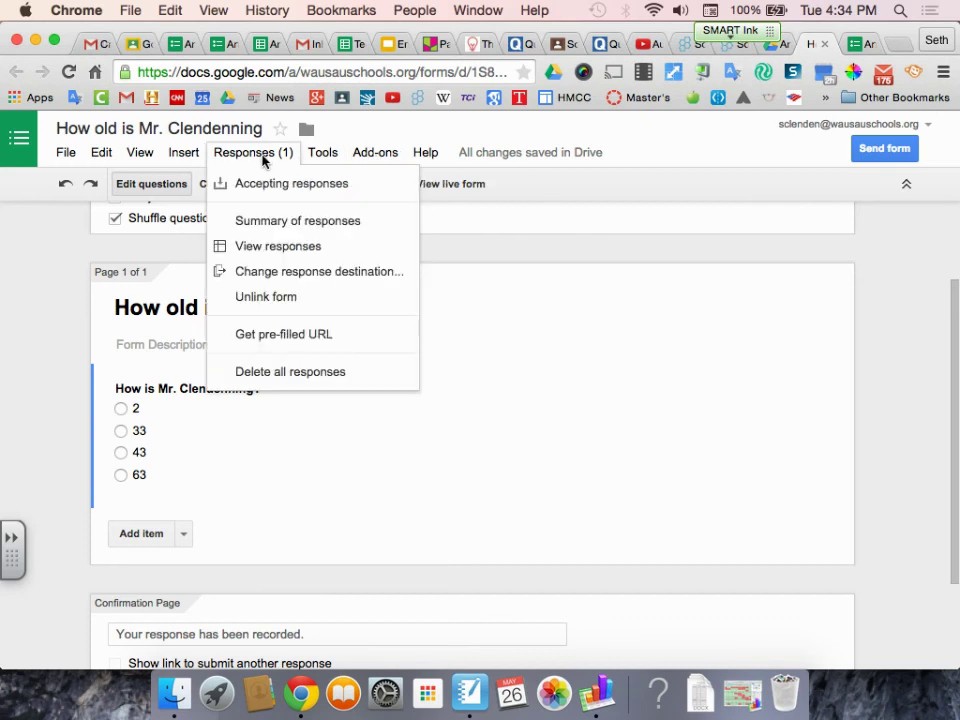
left_click(275, 250)
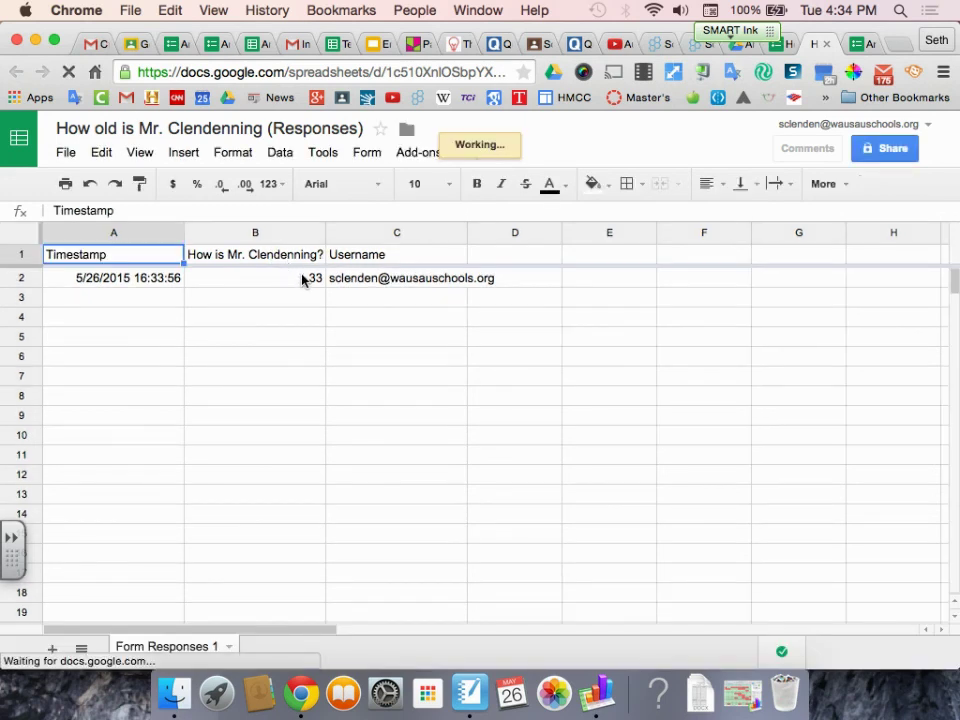
Check the timestamp and username cells, then enable Flubaroo in this sheet and dismiss the notice.
left_click(133, 280)
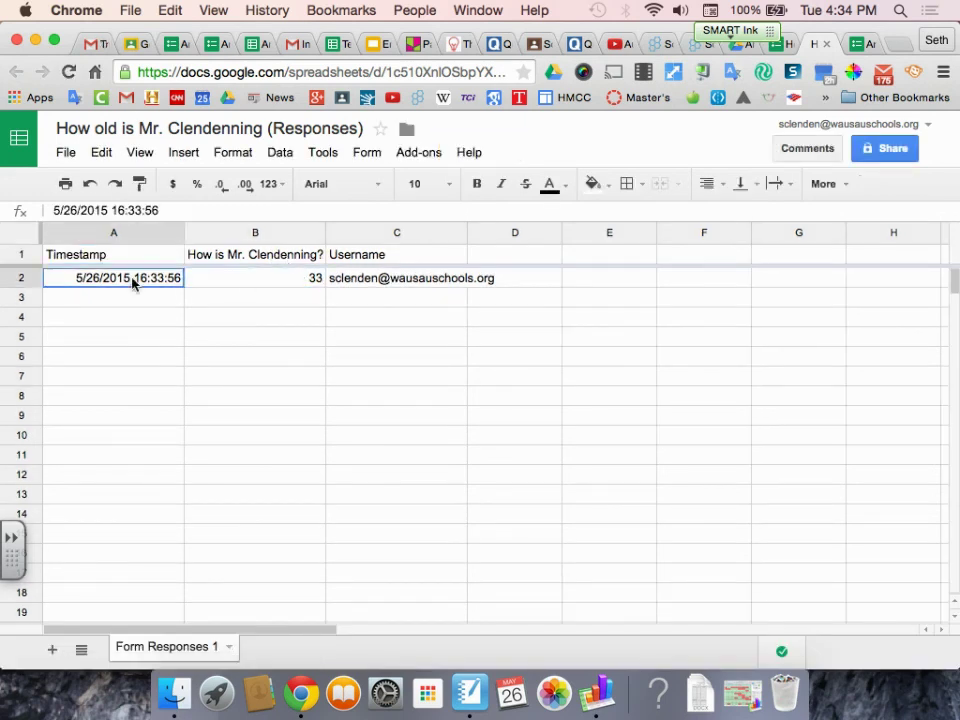
left_click(366, 288)
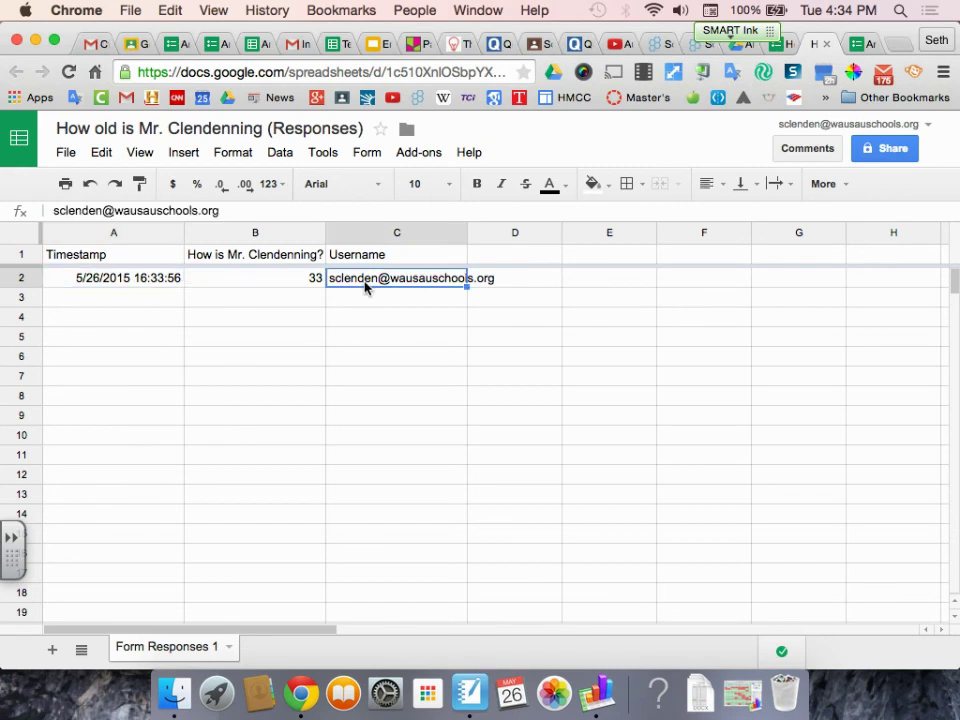
left_click(375, 158)
mouse_move(404, 158)
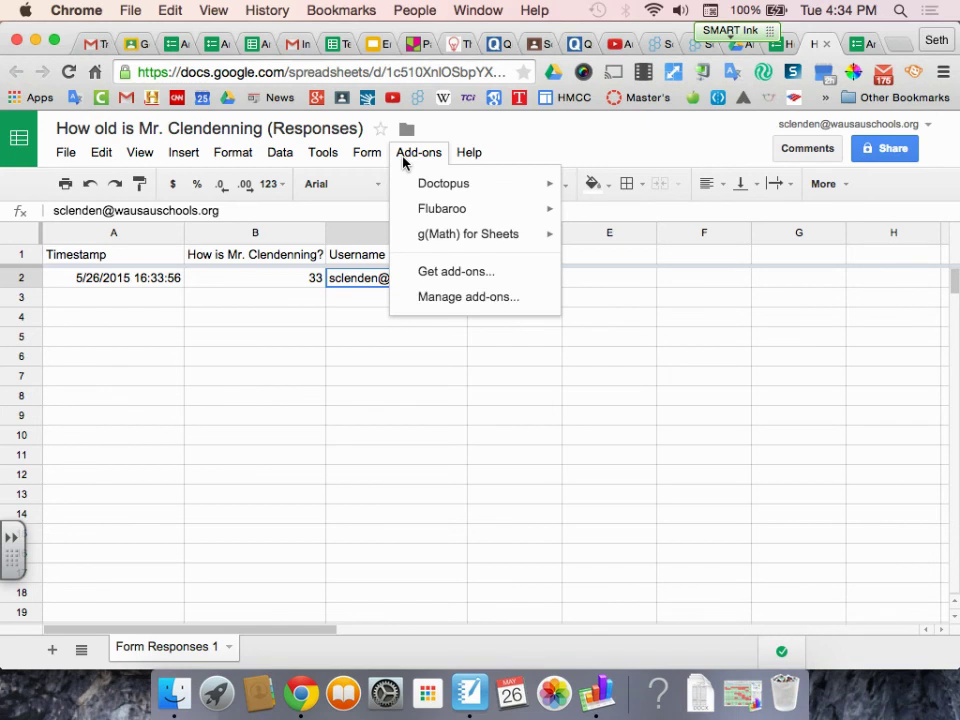
mouse_move(433, 212)
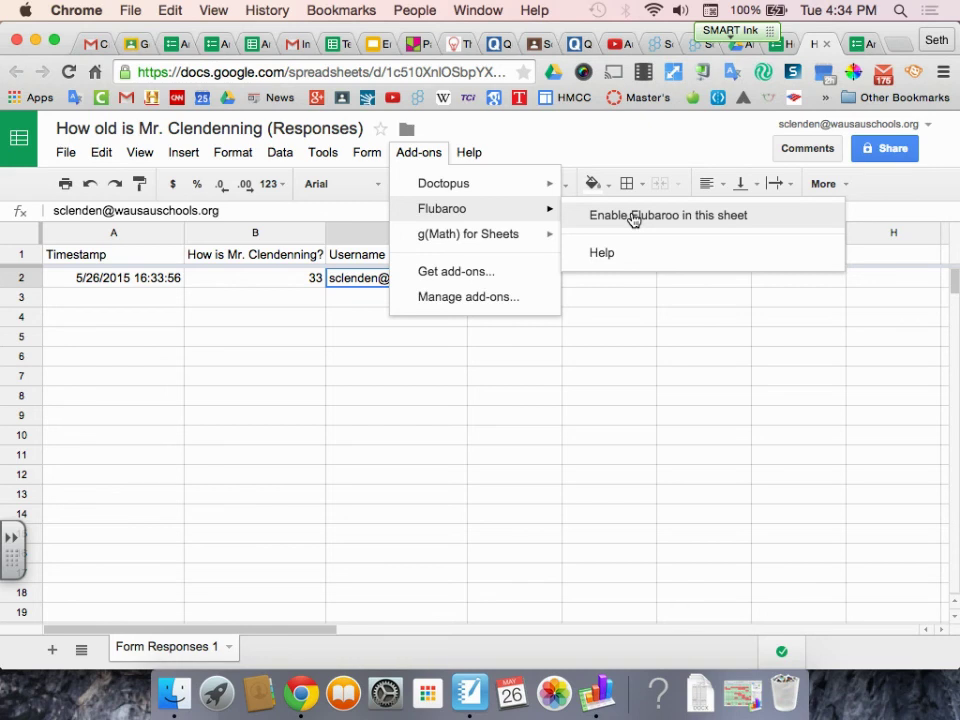
left_click(633, 218)
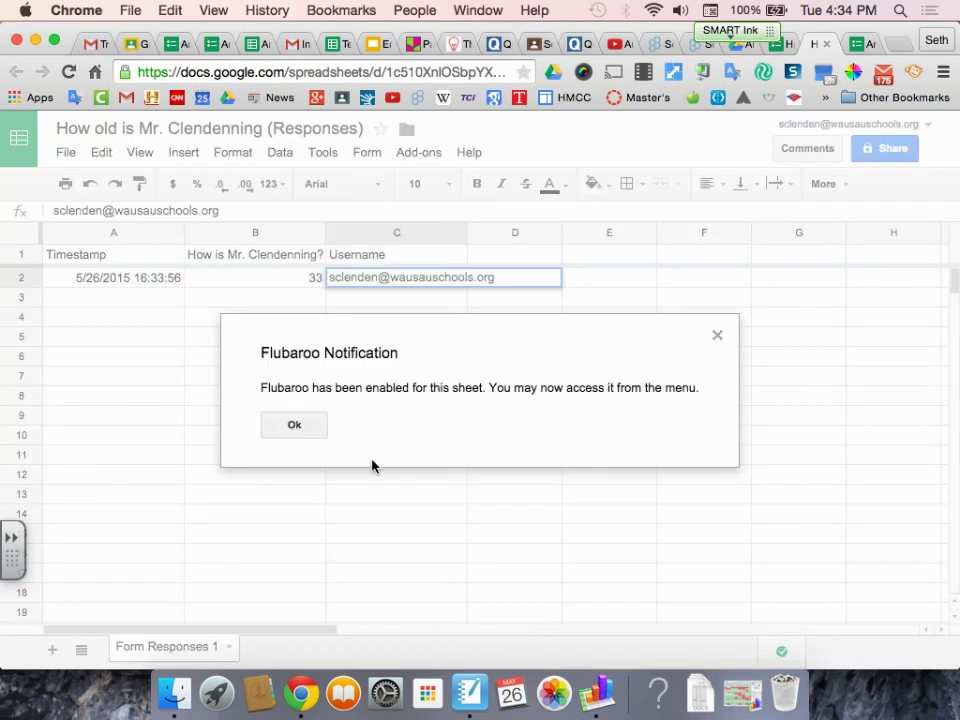
left_click(303, 428)
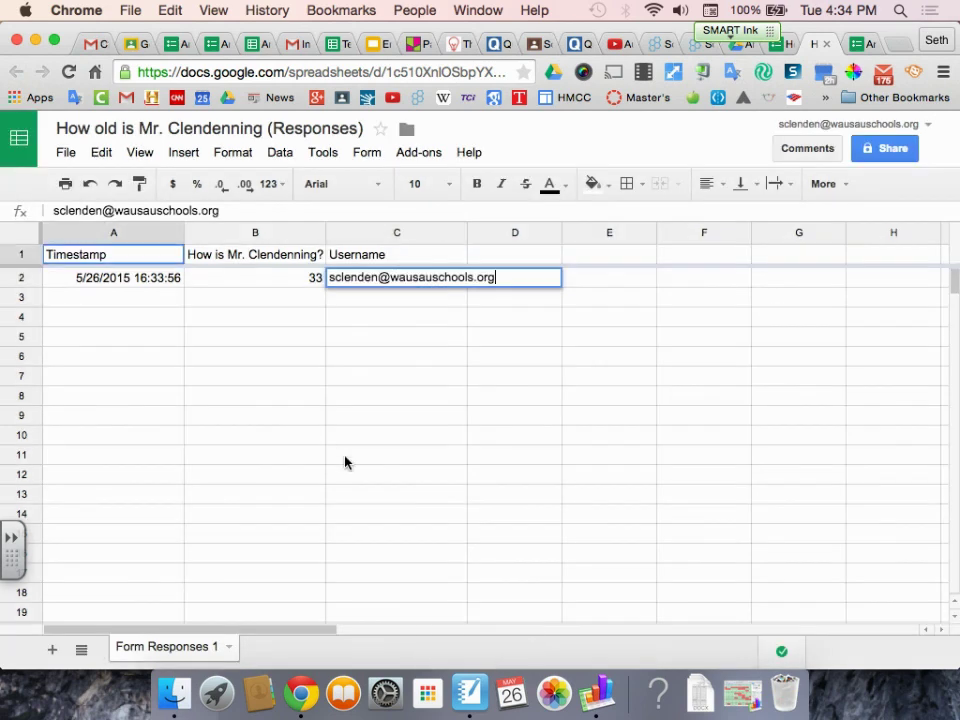
left_click(365, 153)
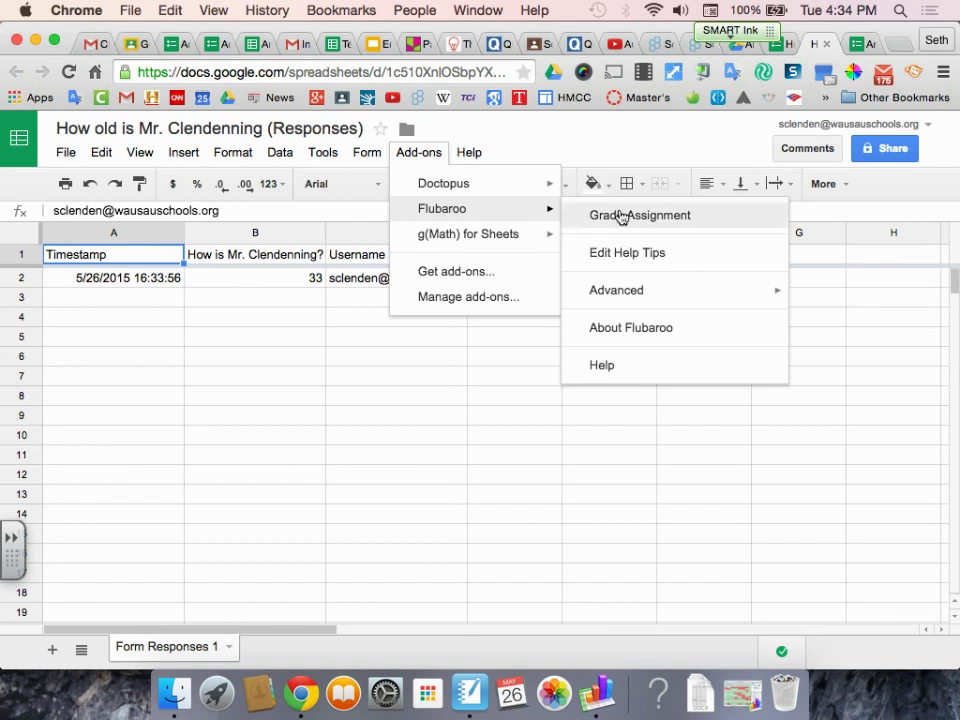
Turn on Flubaroo's Enable Autograde and proceed to grading setup.
mouse_move(636, 290)
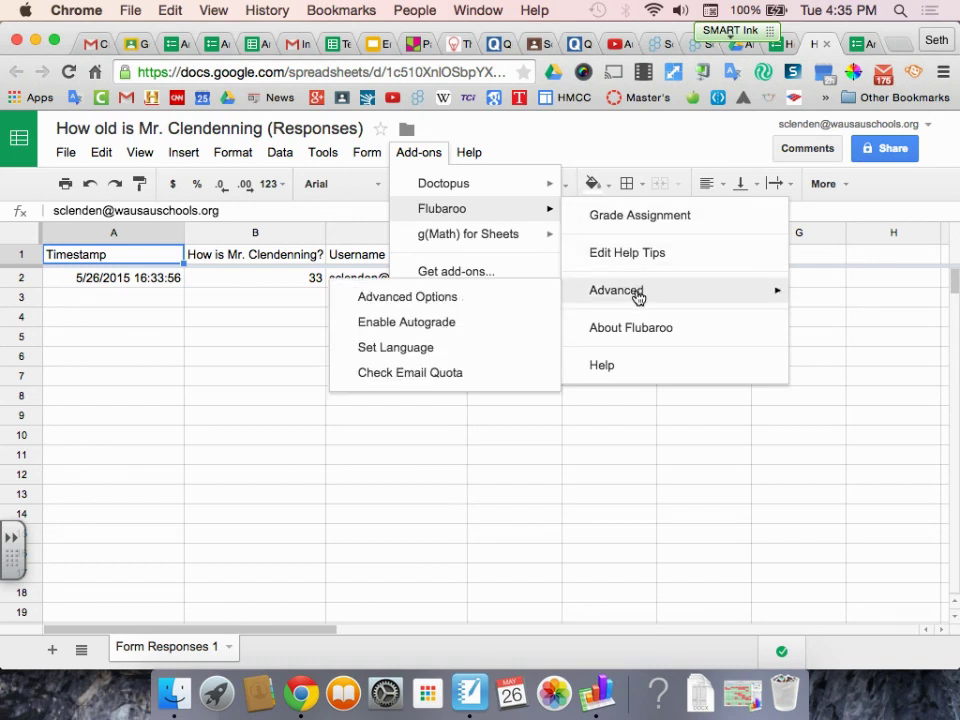
left_click(422, 324)
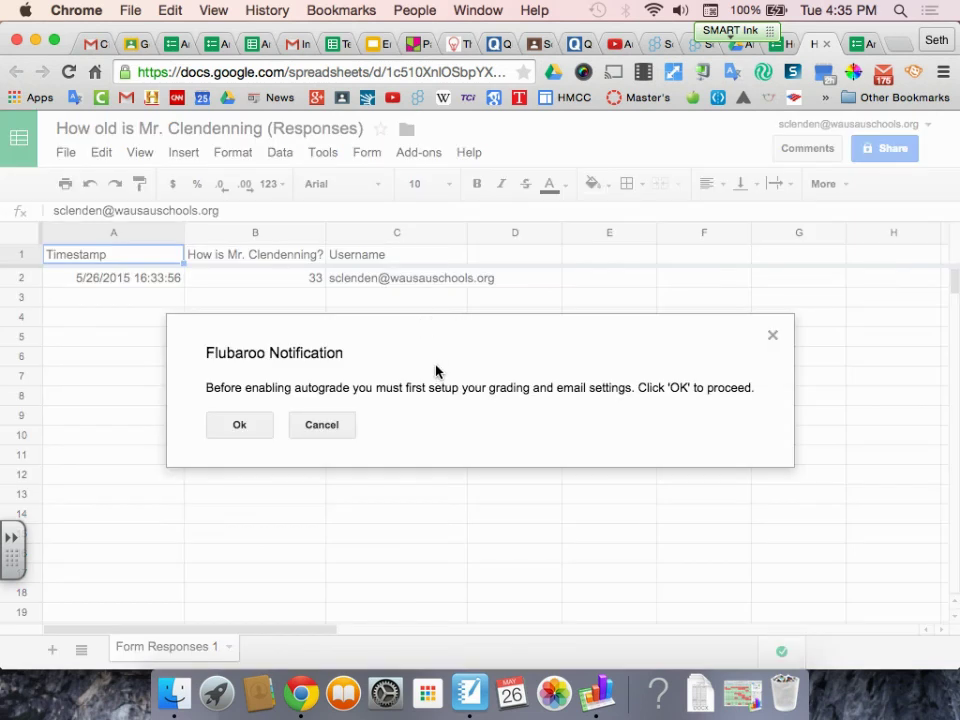
left_click(243, 426)
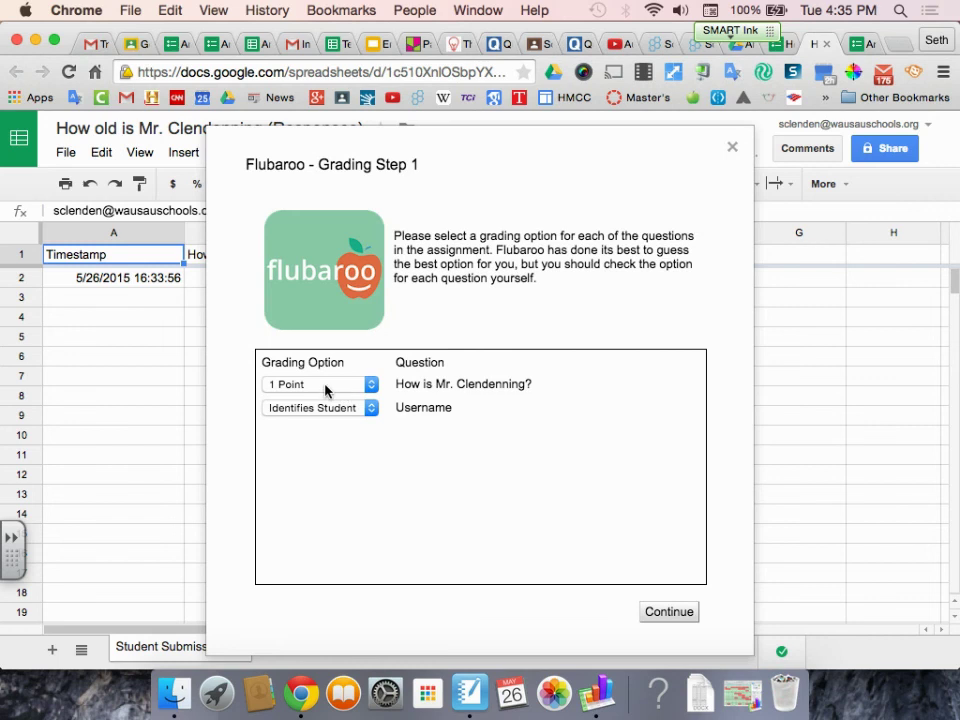
In grading step 1, keep 1 Point with Username as Identifies Student, then continue.
left_click(366, 417)
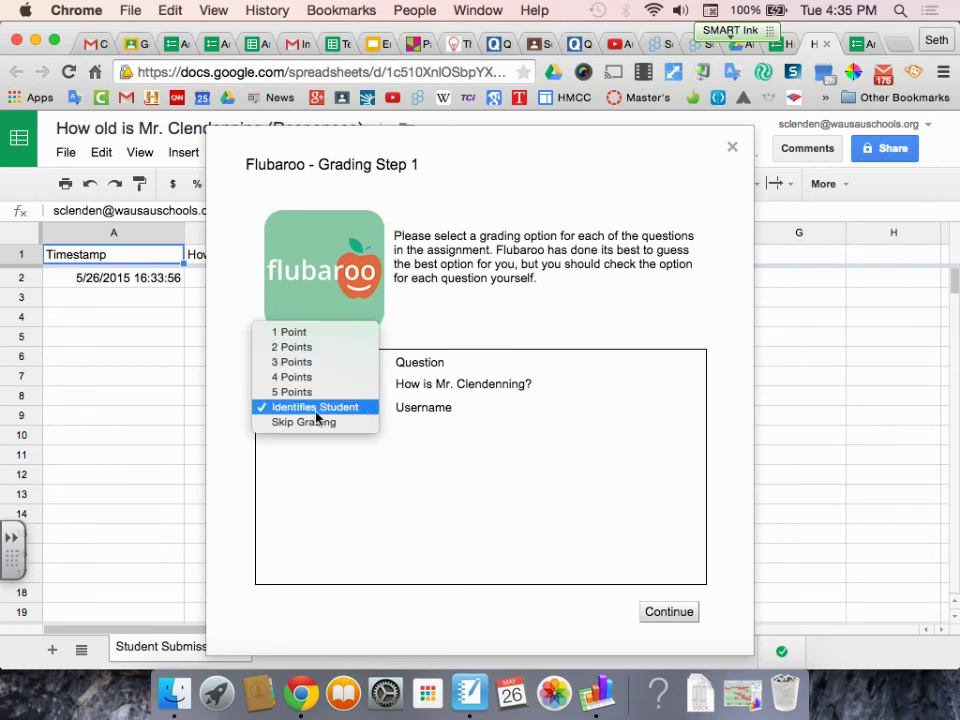
left_click(416, 405)
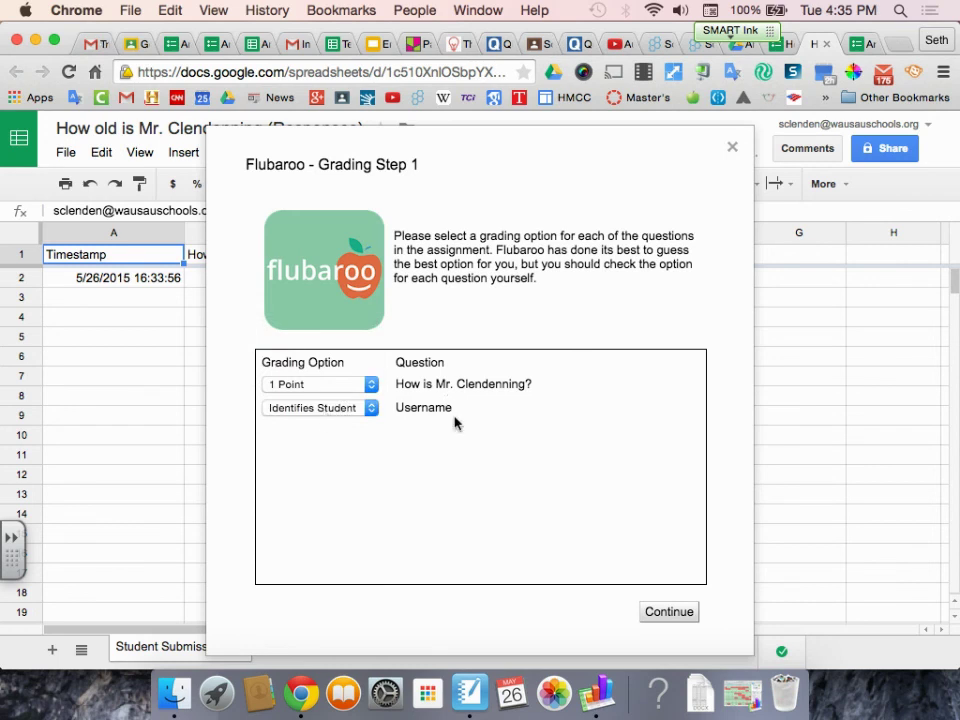
left_click(676, 612)
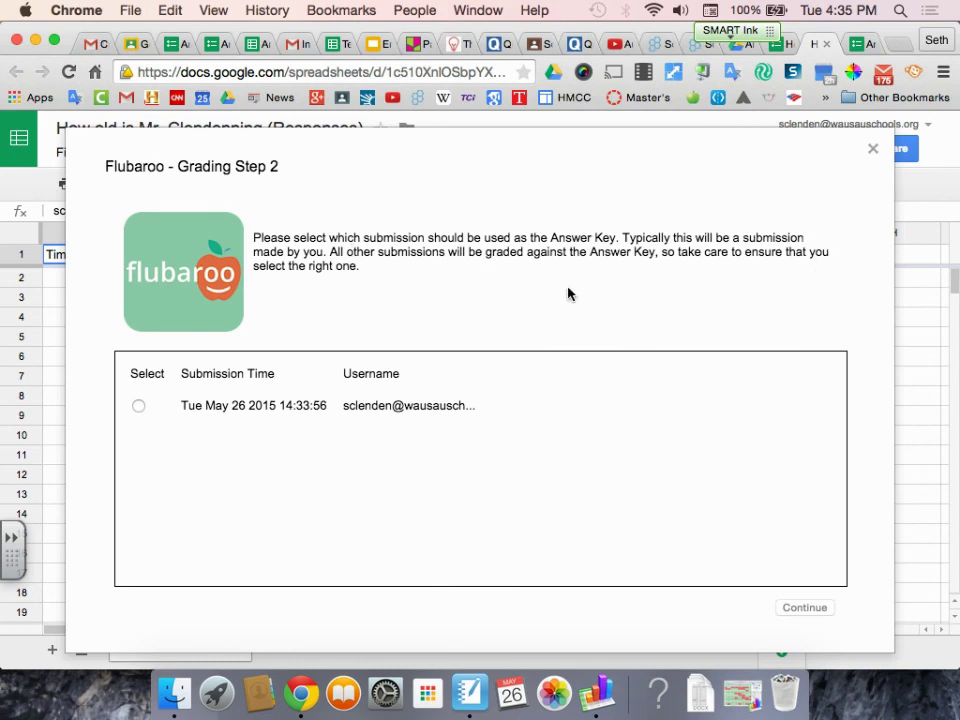
Choose the single submission as the answer key and continue to Email Grades.
left_click(139, 407)
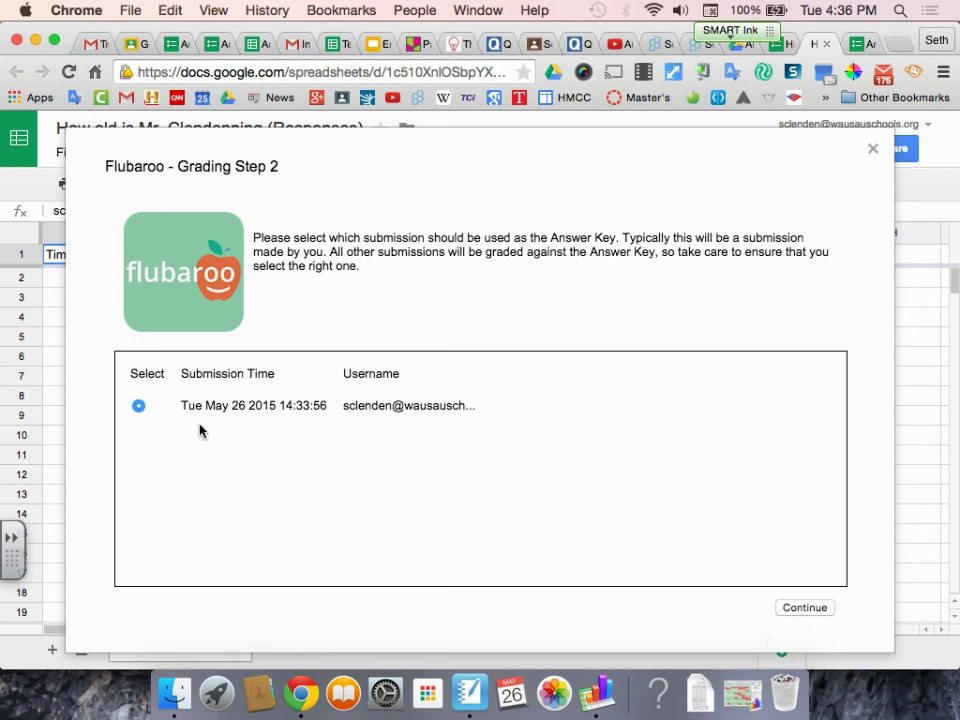
left_click(816, 609)
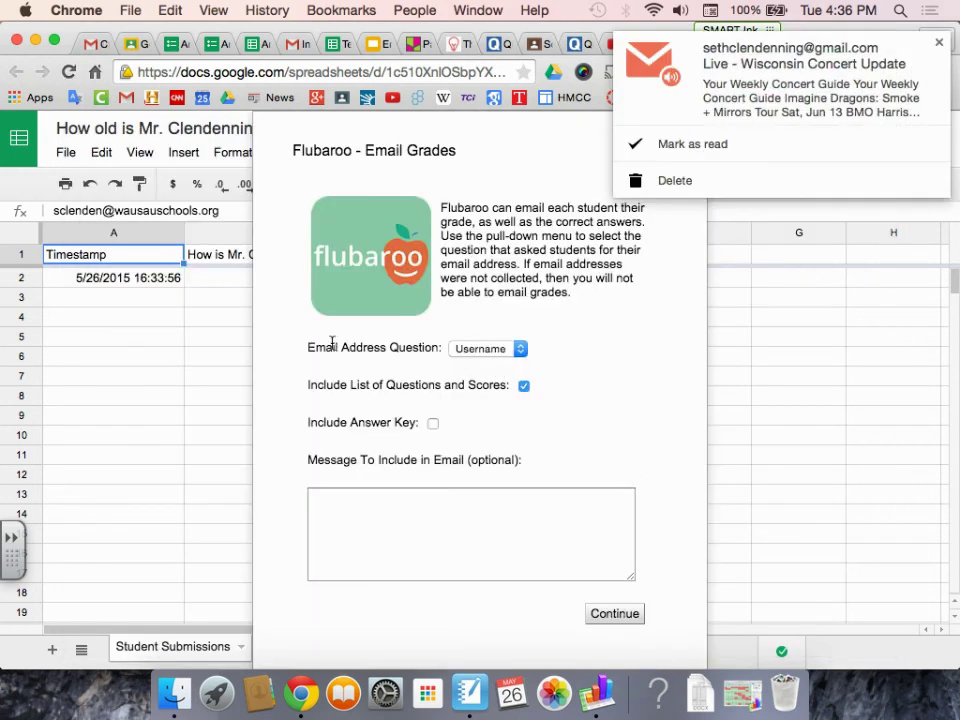
left_click(713, 157)
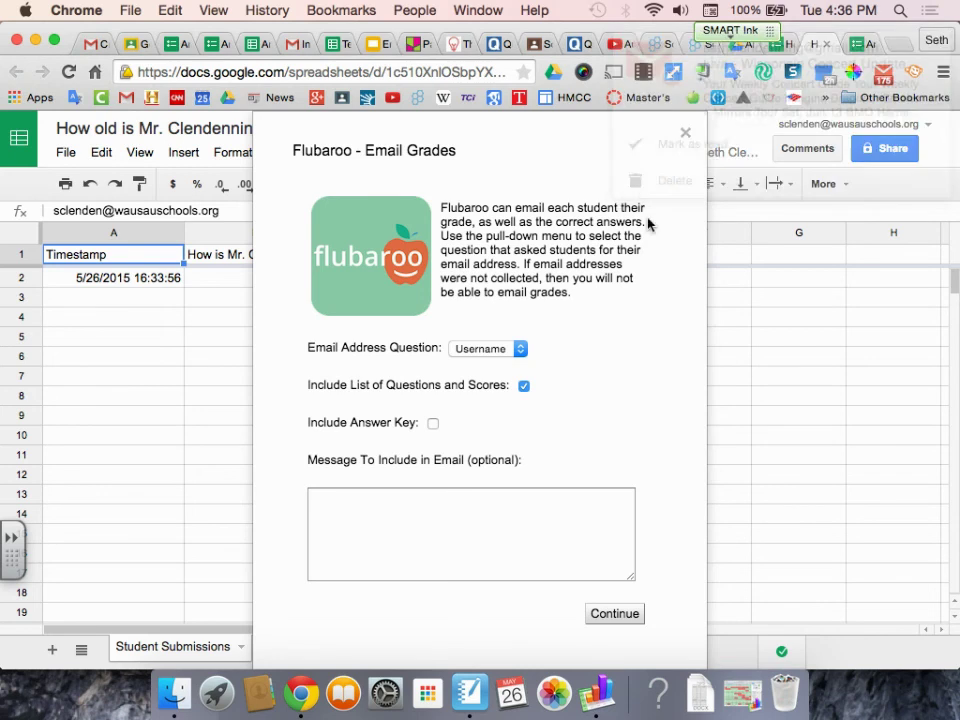
left_click(467, 350)
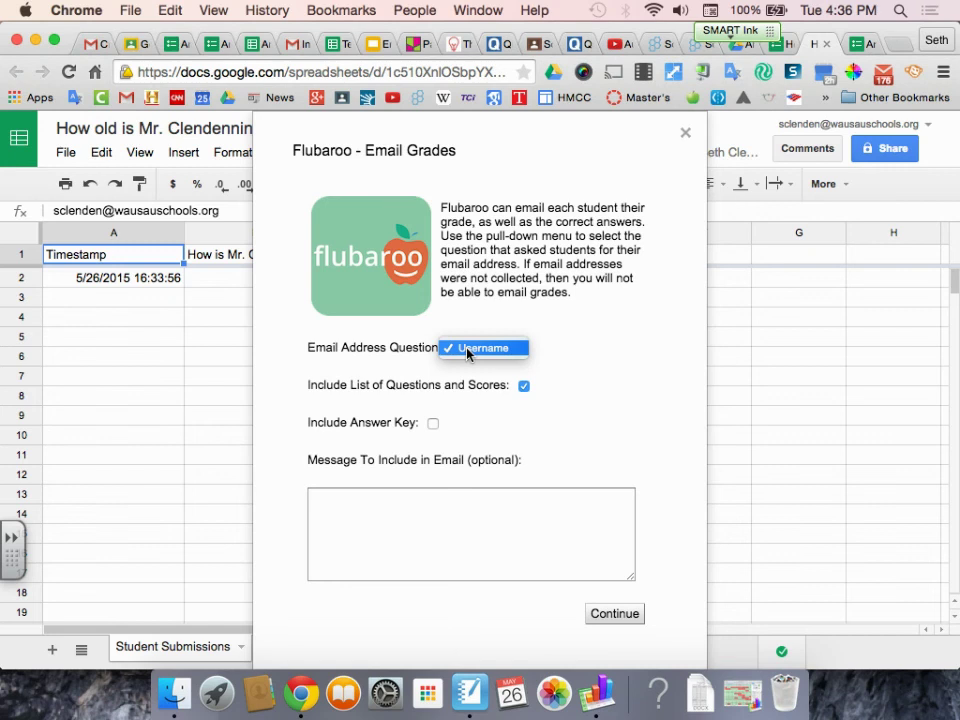
left_click(407, 377)
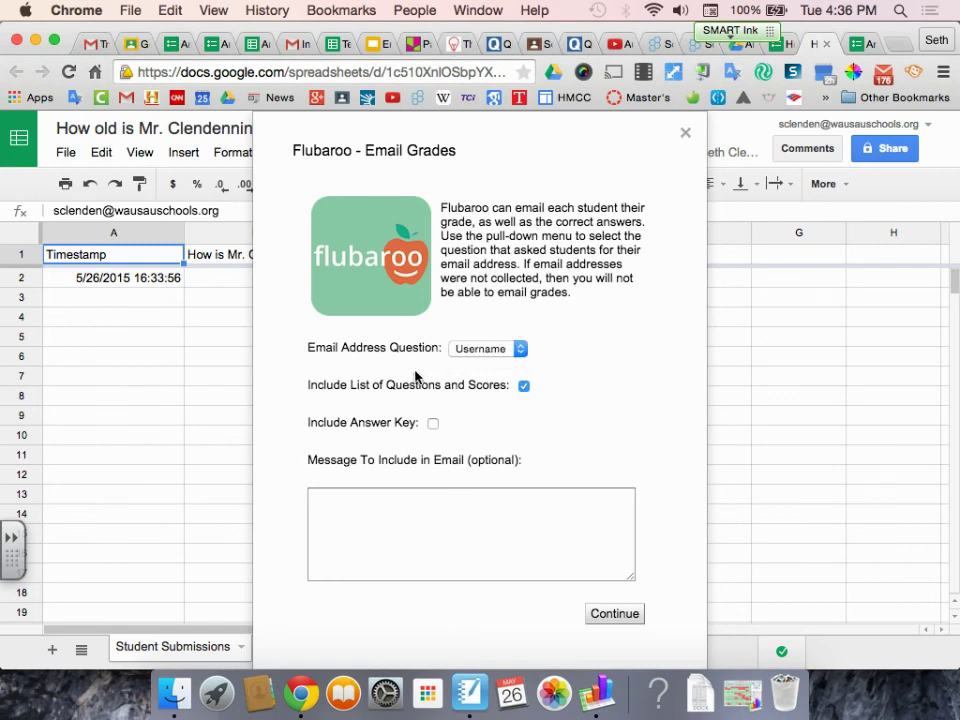